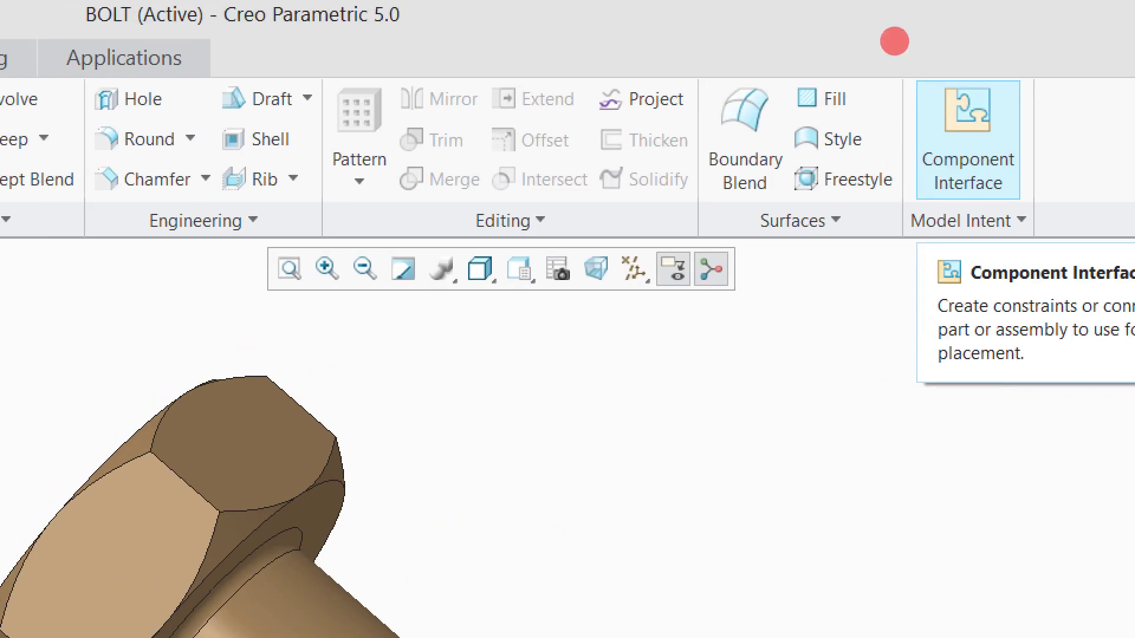
- Examine the bolt's cylindrical shank surface and the flat underside of its head as possible placement references
{"action": "mouse_move", "coordinate": [871, 83]}
{"action": "left_mouse_down"}
{"action": "mouse_move", "coordinate": [993, 248]}
{"action": "mouse_move", "coordinate": [1013, 250]}
{"action": "left_mouse_up"}
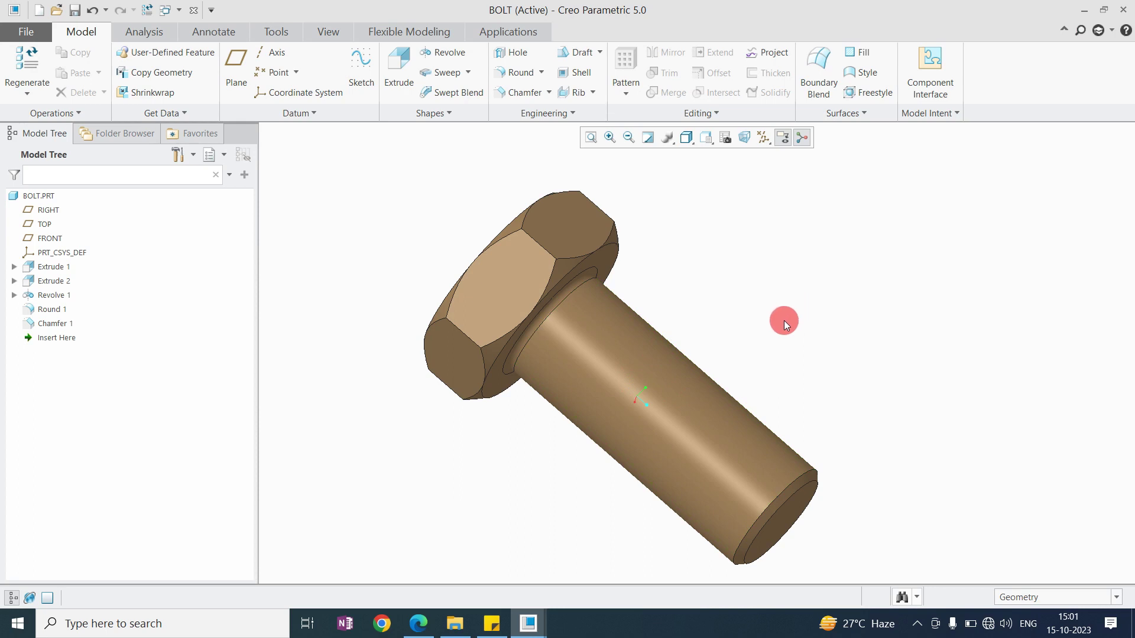
{"action": "left_click", "coordinate": [623, 355]}
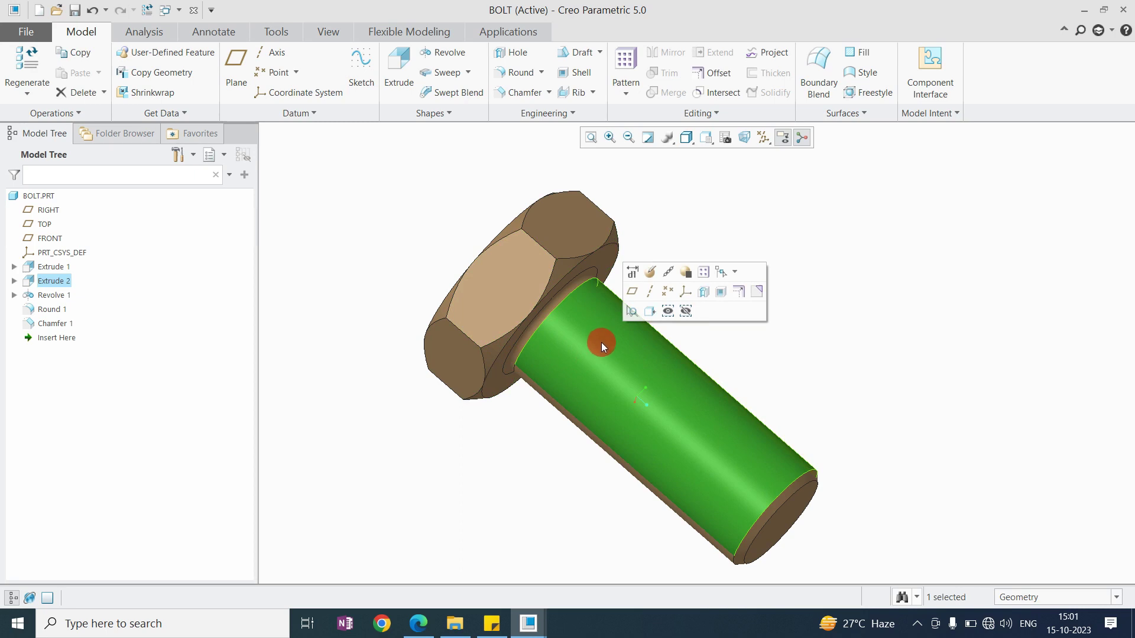
{"action": "scroll", "coordinate": [602, 257], "scroll_direction": "up", "scroll_amount": 5}
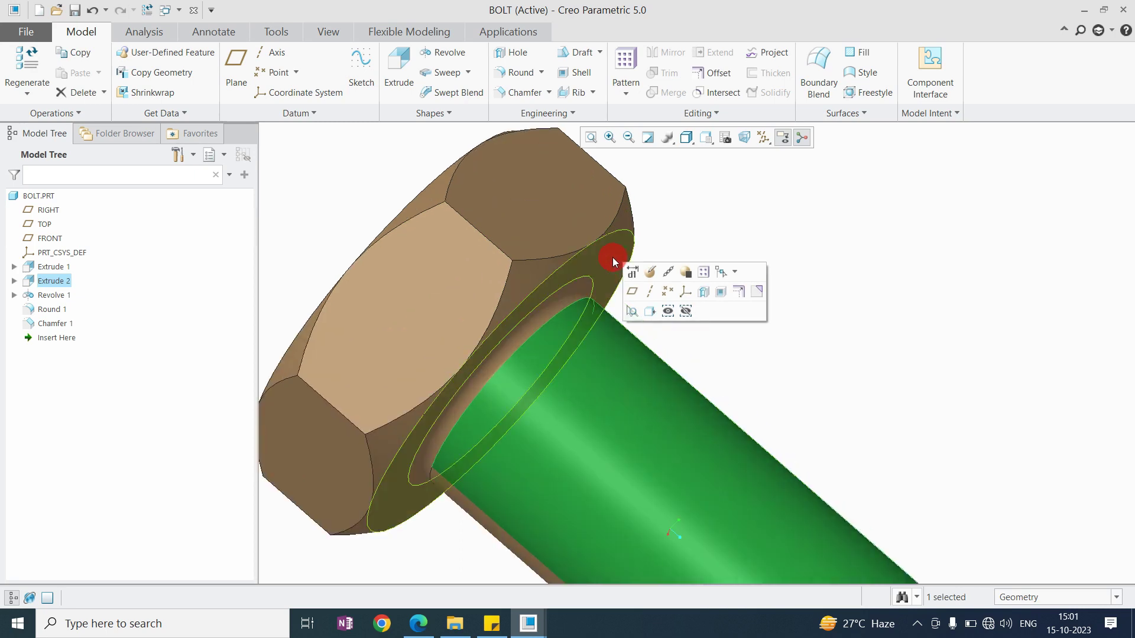
{"action": "left_click", "coordinate": [586, 271]}
{"action": "scroll", "coordinate": [591, 271], "scroll_direction": "up", "scroll_amount": 2}
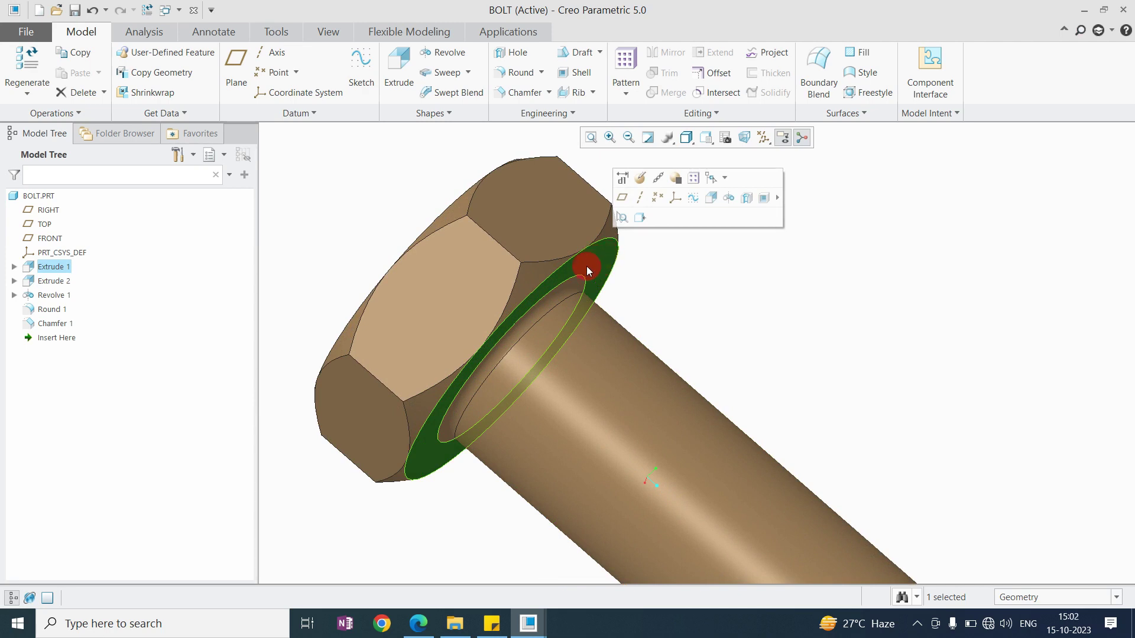
{"action": "scroll", "coordinate": [587, 266], "scroll_direction": "down", "scroll_amount": 2}
{"action": "left_click", "coordinate": [623, 275]}
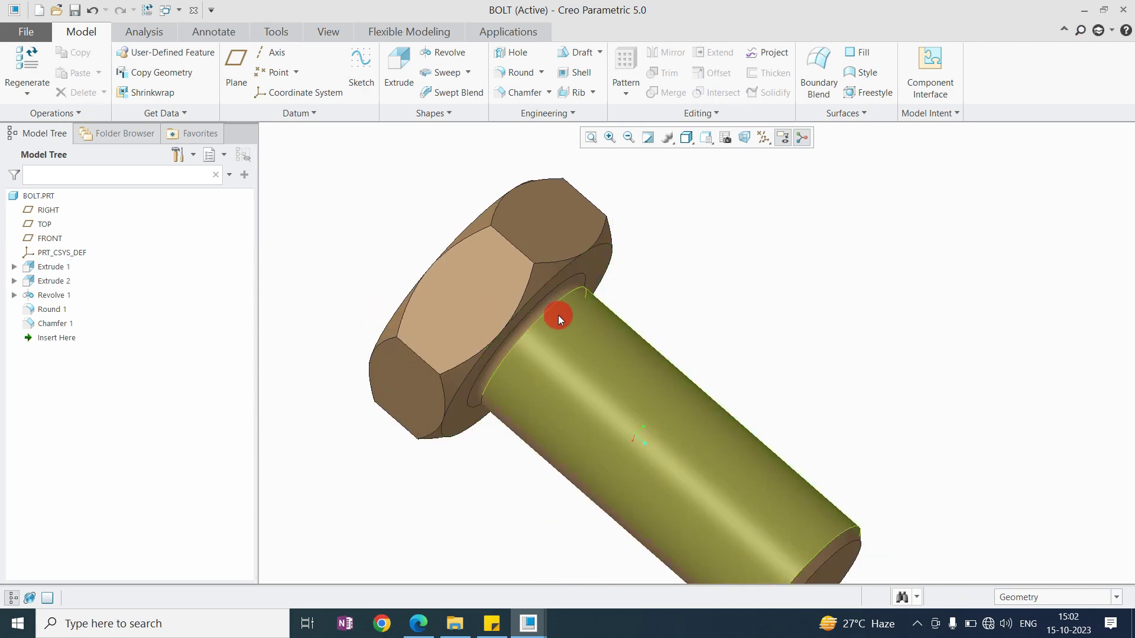
{"action": "scroll", "coordinate": [558, 315], "scroll_direction": "down", "scroll_amount": 3}
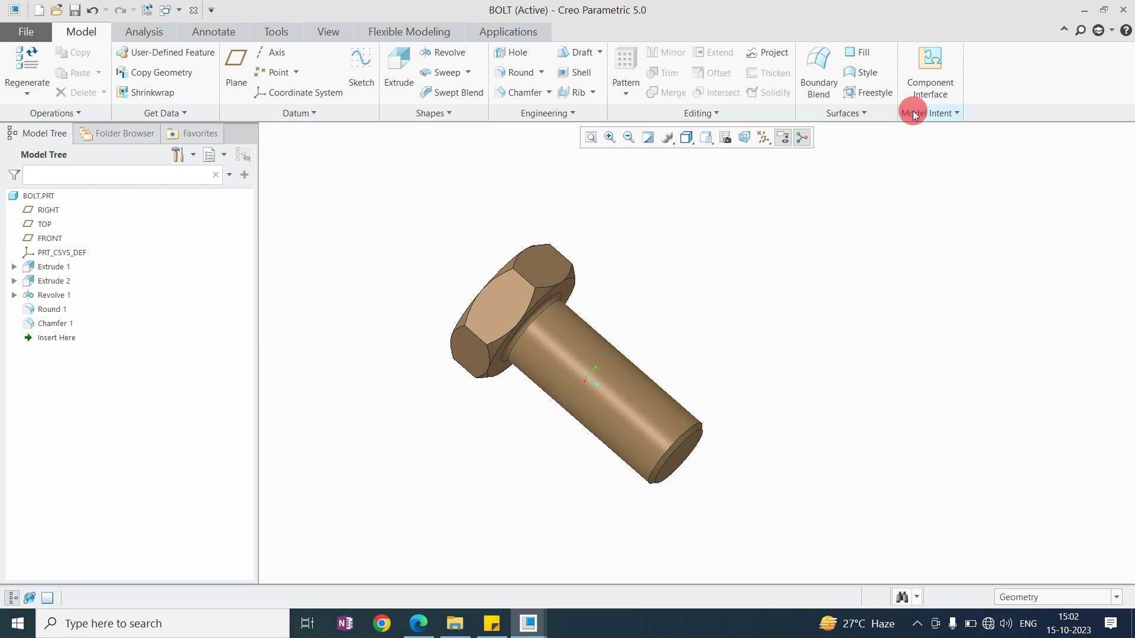
{"action": "left_click", "coordinate": [932, 87]}
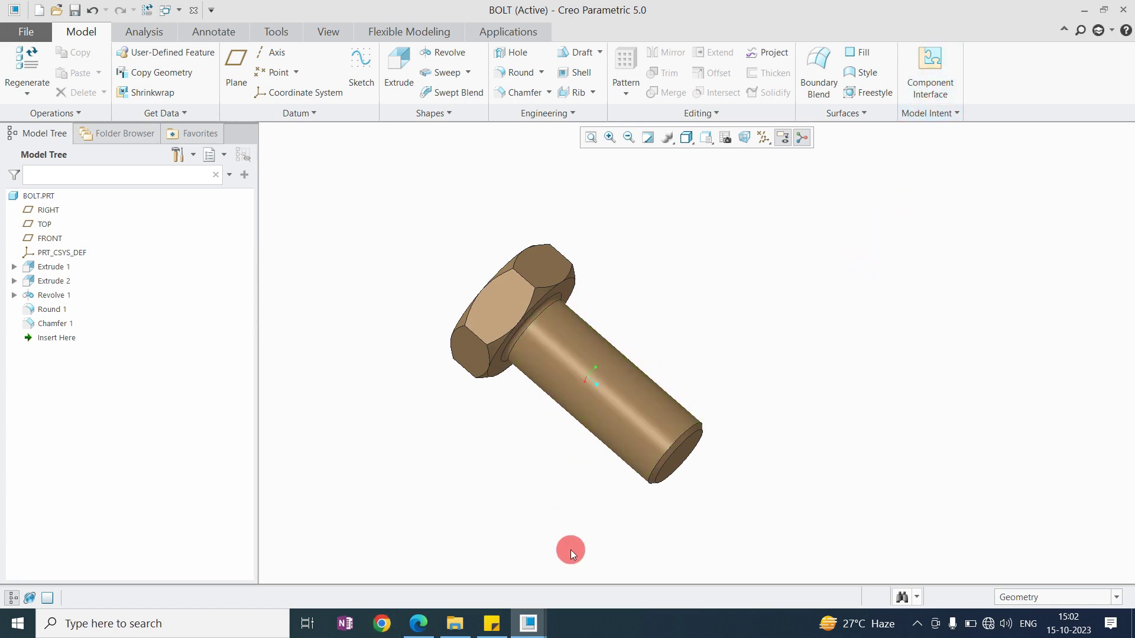
- View the BASE_PLATE model with its pattern of holes, and return to the BOLT model
{"action": "mouse_move", "coordinate": [540, 621]}
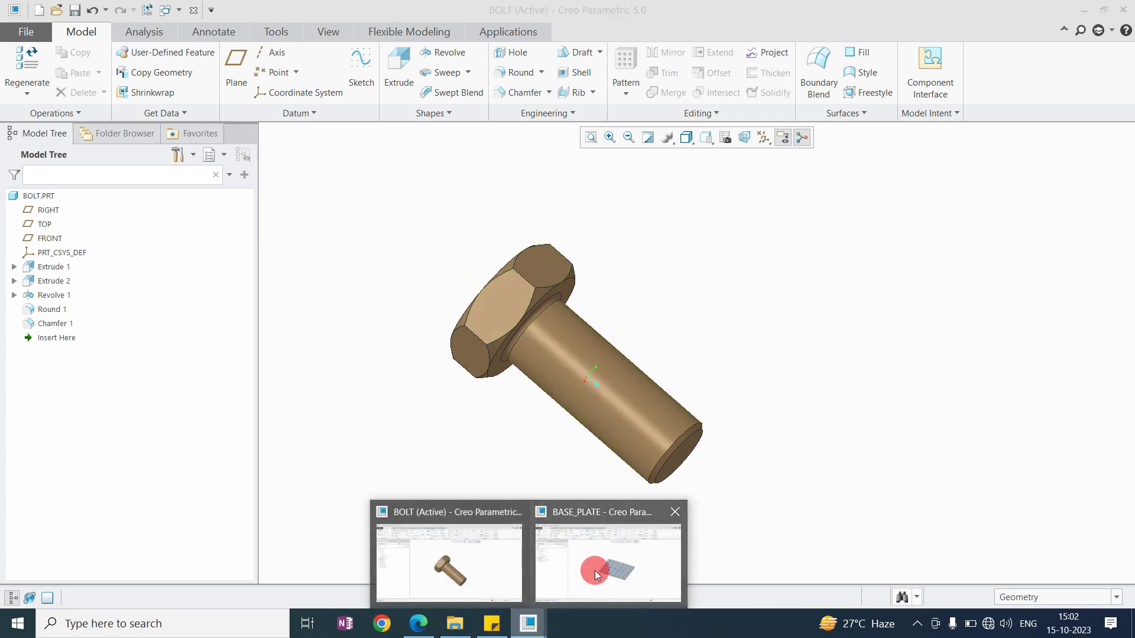
{"action": "left_click", "coordinate": [594, 569]}
{"action": "scroll", "coordinate": [624, 346], "scroll_direction": "down", "scroll_amount": 3}
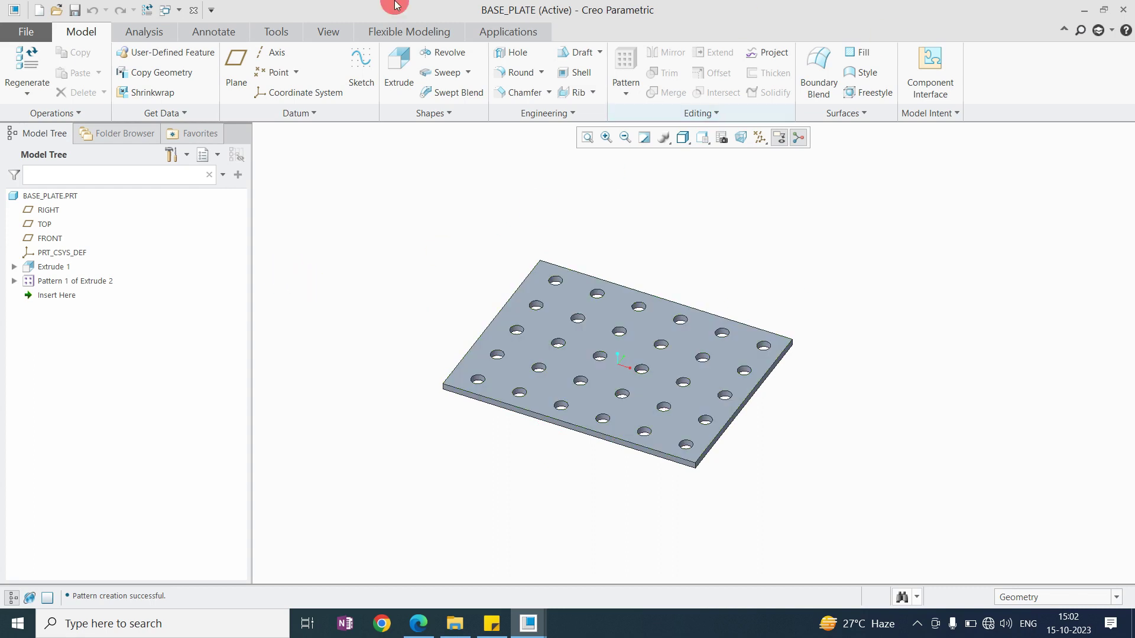
{"action": "left_click", "coordinate": [173, 12]}
{"action": "left_click", "coordinate": [203, 27]}
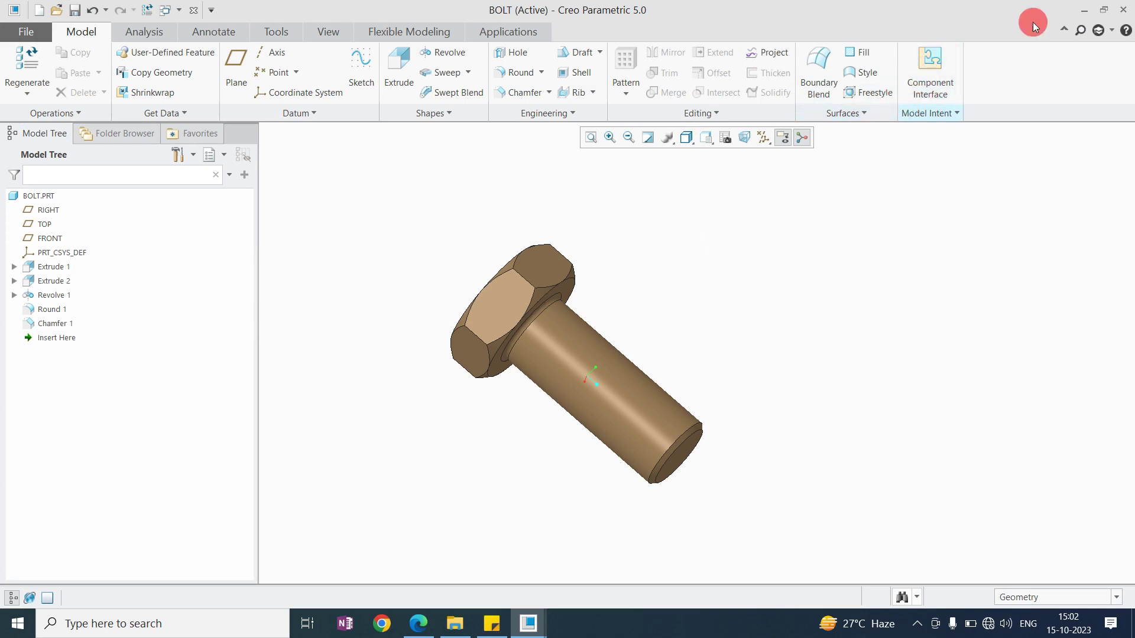
- Start a new component interface in the bolt part and name it bolt
{"action": "left_click", "coordinate": [931, 87]}
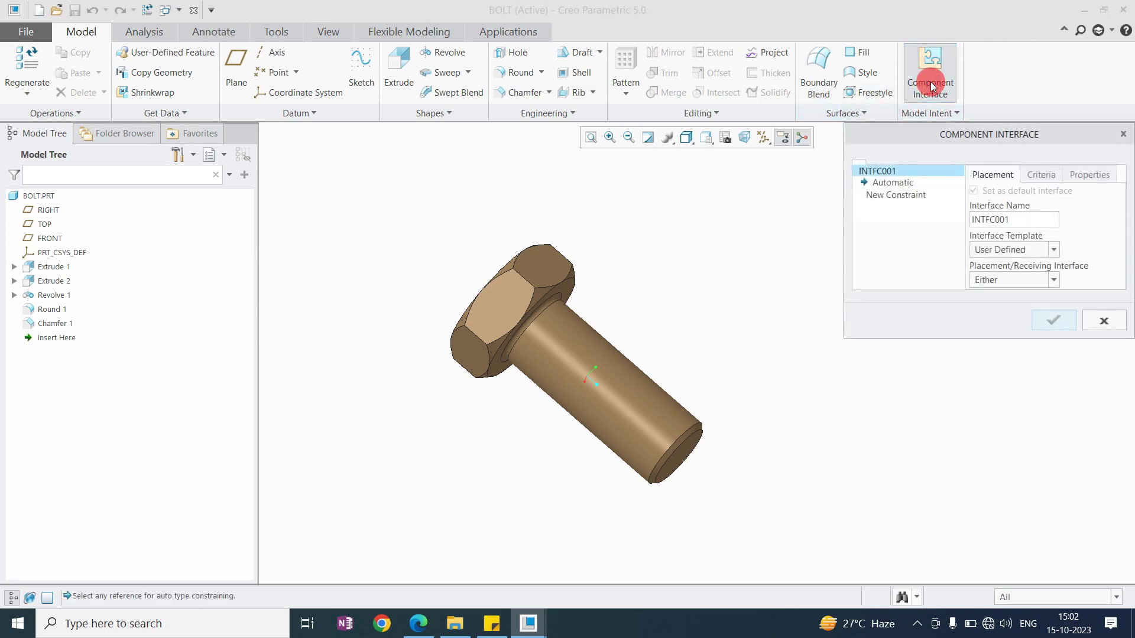
{"action": "left_click", "coordinate": [1003, 221]}
{"action": "left_click_drag", "start_coordinate": [991, 219], "coordinate": [1005, 219]}
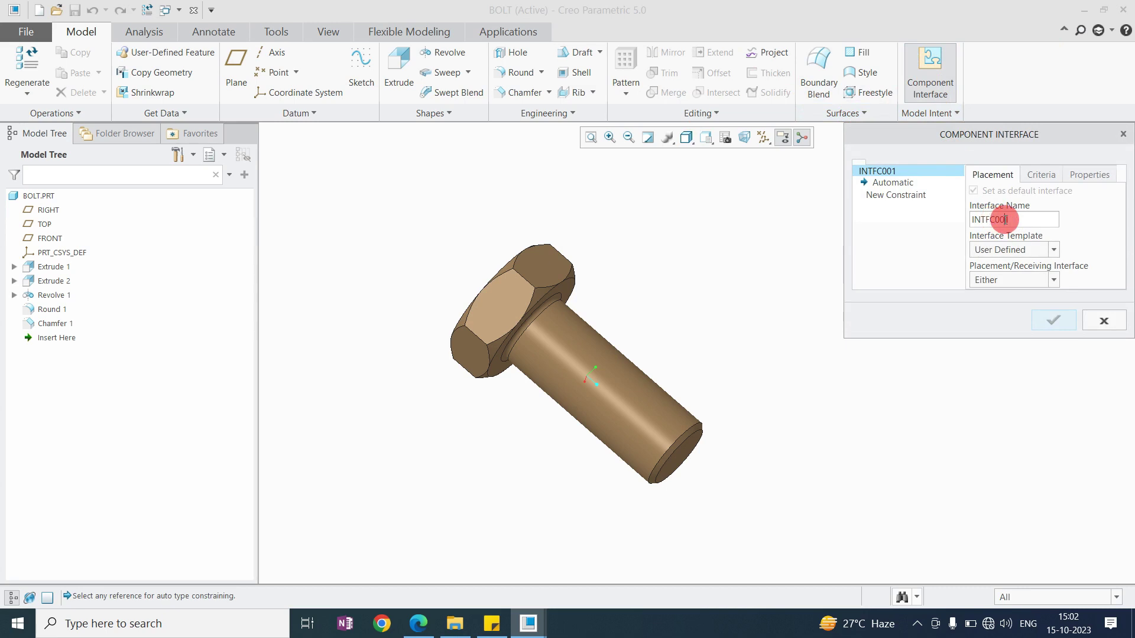
{"action": "type", "text": "bolt"}
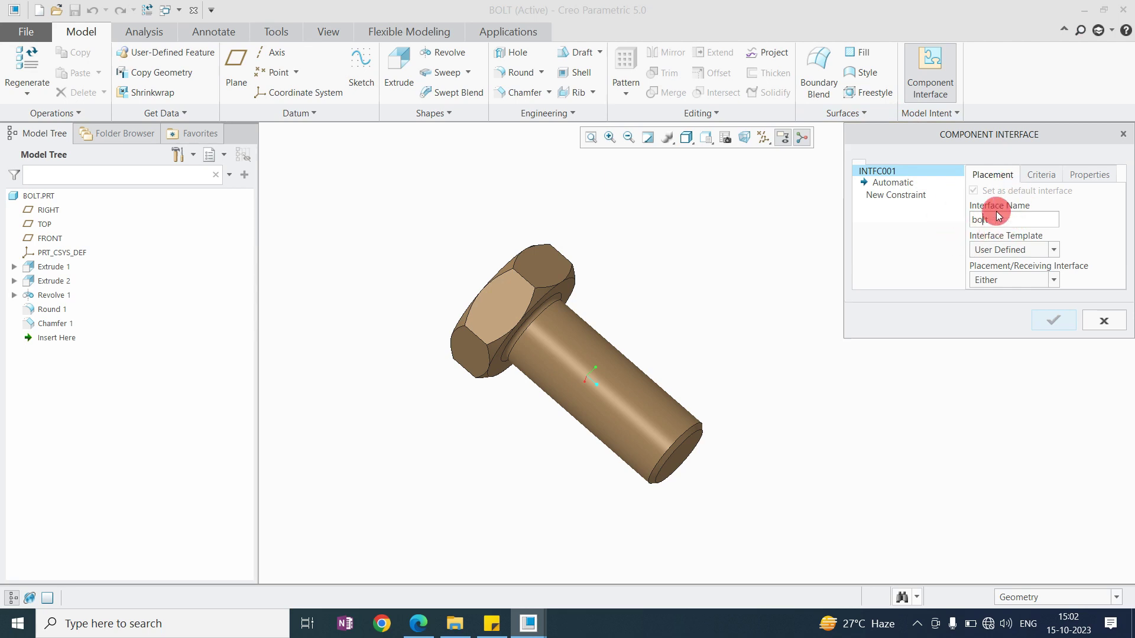
- Define the interface with coincident constraints on the bolt's cylindrical shank and on the underside of its head
{"action": "left_click", "coordinate": [909, 188]}
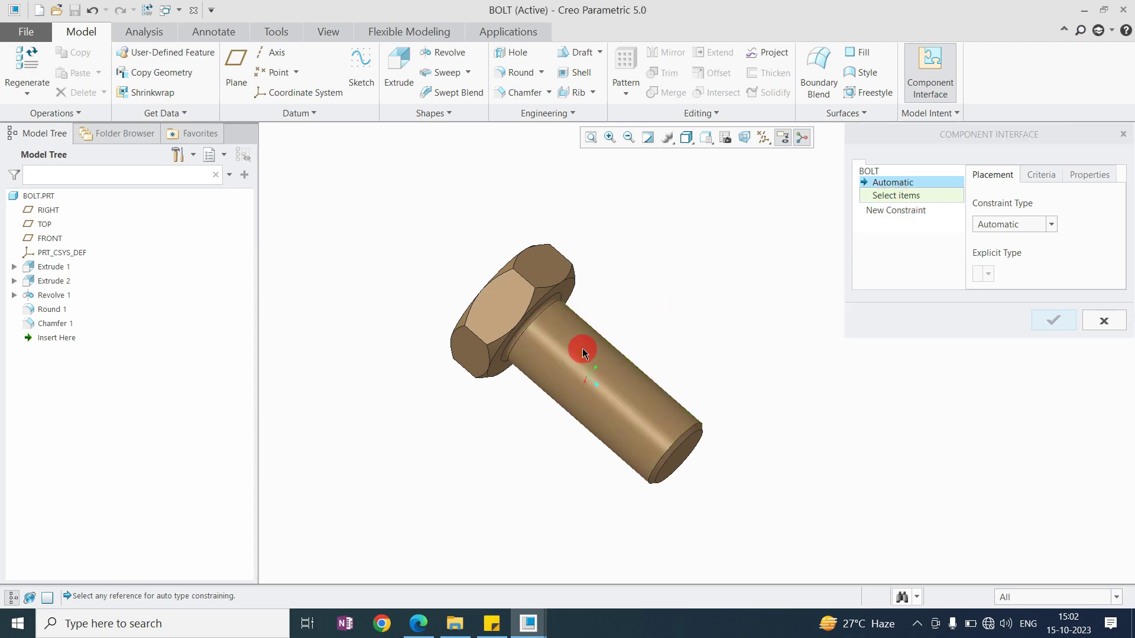
{"action": "left_click", "coordinate": [584, 351]}
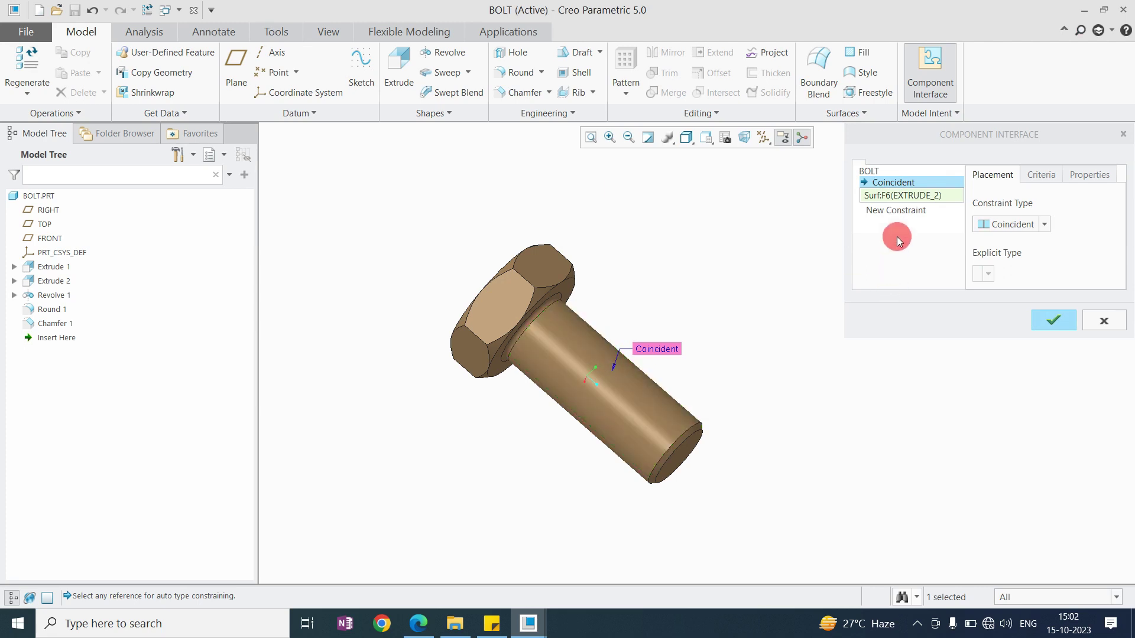
{"action": "left_click", "coordinate": [894, 216]}
{"action": "scroll", "coordinate": [561, 266], "scroll_direction": "up", "scroll_amount": 5}
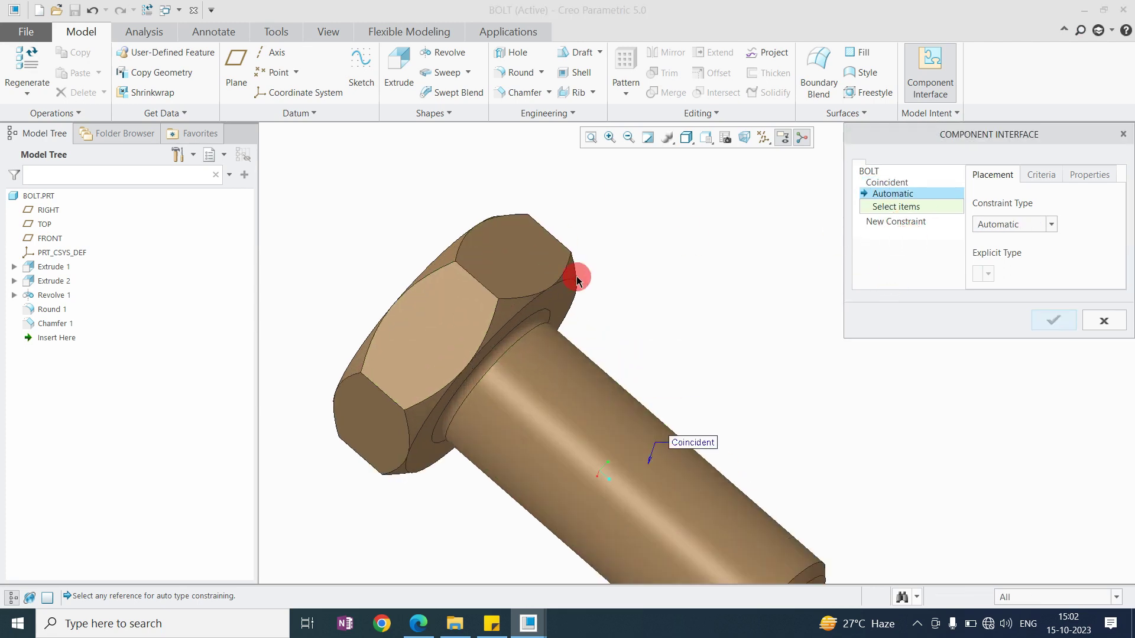
{"action": "left_click", "coordinate": [558, 305]}
{"action": "scroll", "coordinate": [568, 283], "scroll_direction": "down", "scroll_amount": 5}
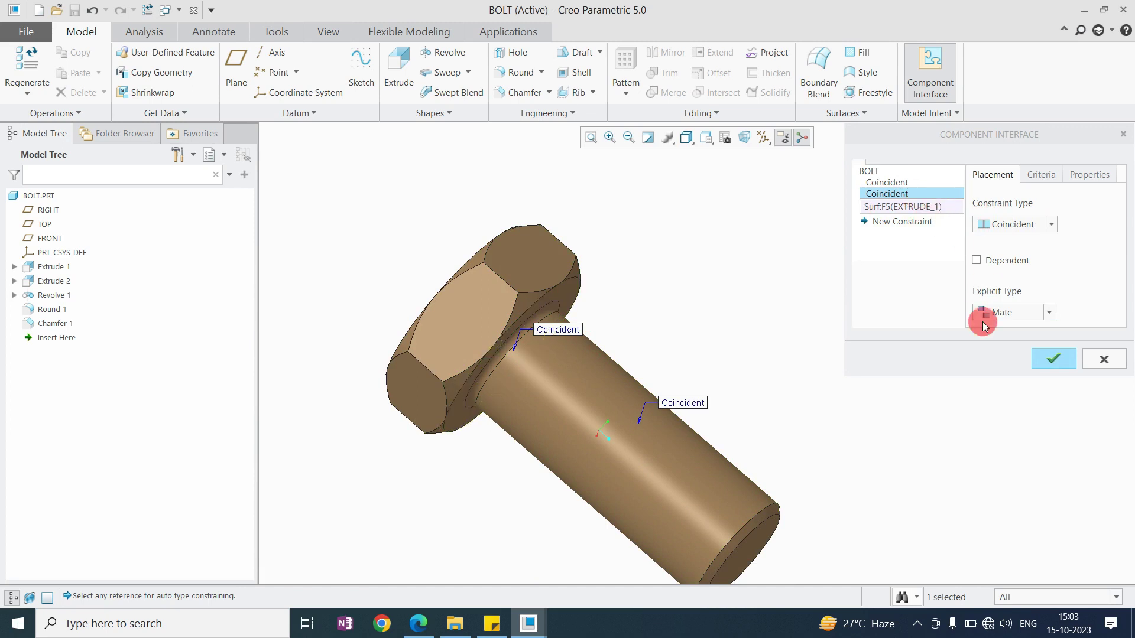
{"action": "left_click", "coordinate": [1050, 362]}
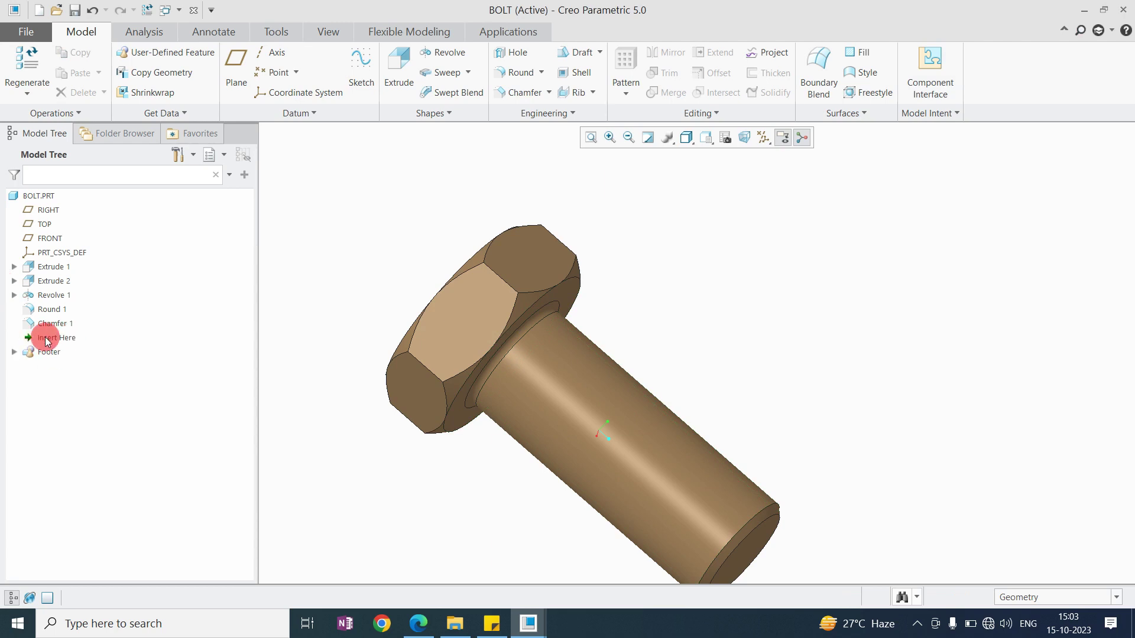
- Look up the bolt interface among the footer items of the bolt's model tree
{"action": "left_click", "coordinate": [14, 352]}
{"action": "left_click", "coordinate": [65, 384]}
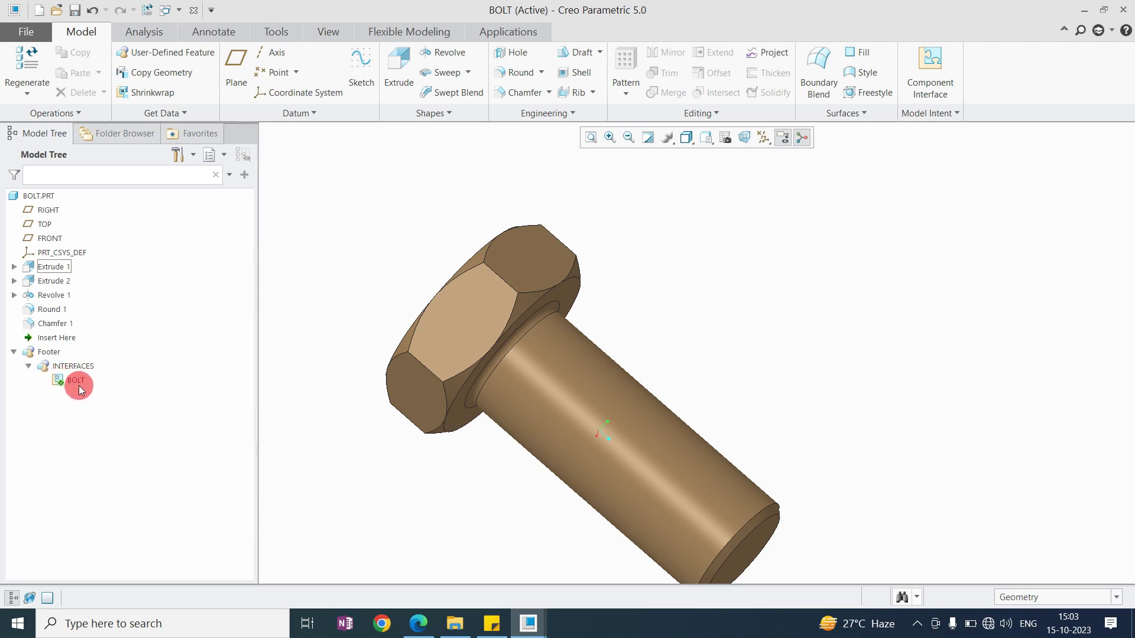
{"action": "left_click", "coordinate": [462, 229]}
- Create a design assembly with the default name asm0002 from the mmns_asm_design template instead of the default template
{"action": "left_click", "coordinate": [39, 10]}
{"action": "left_click", "coordinate": [479, 273]}
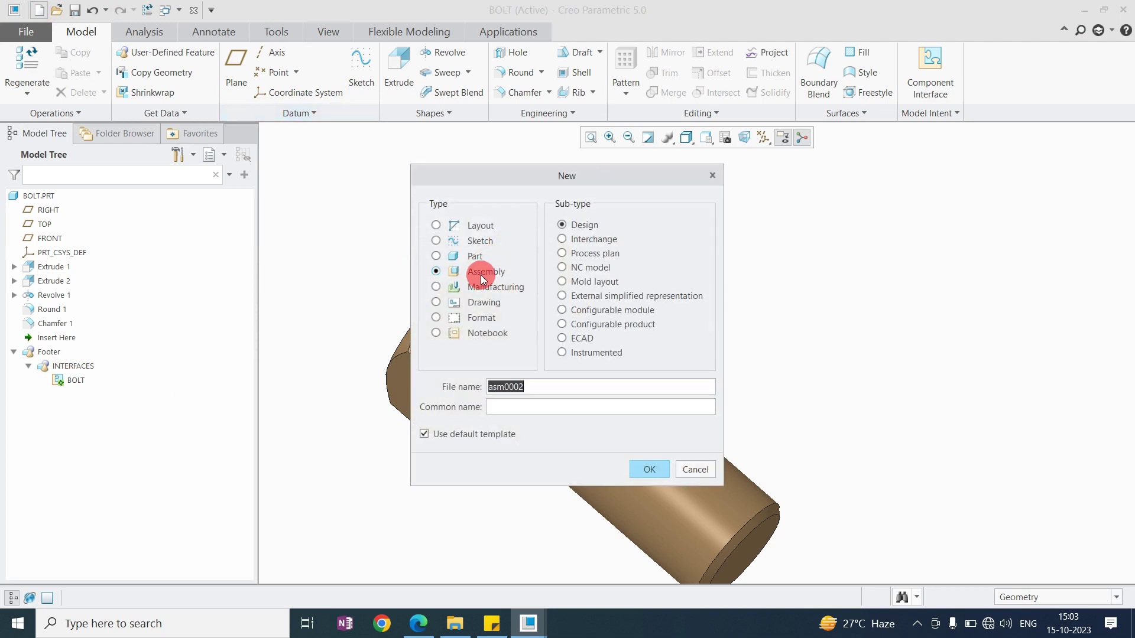
{"action": "left_click", "coordinate": [424, 434]}
{"action": "left_click", "coordinate": [661, 466]}
{"action": "scroll", "coordinate": [505, 269], "scroll_direction": "down", "scroll_amount": 1}
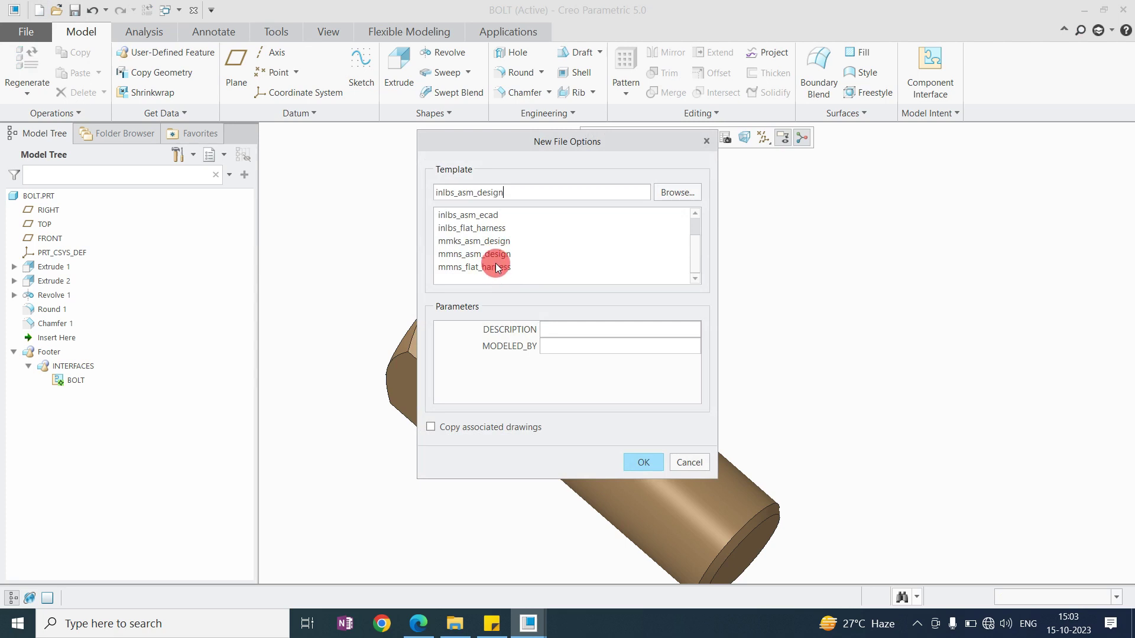
{"action": "left_click", "coordinate": [497, 258]}
{"action": "left_click", "coordinate": [628, 460]}
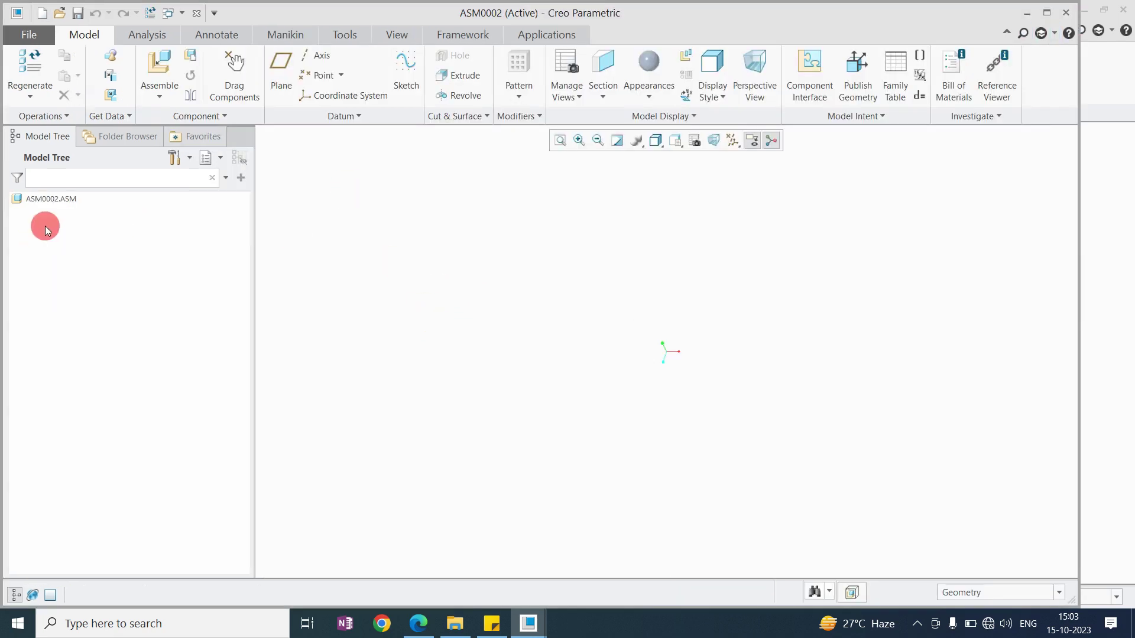
- Display features in the assembly's model tree
{"action": "left_click", "coordinate": [191, 156]}
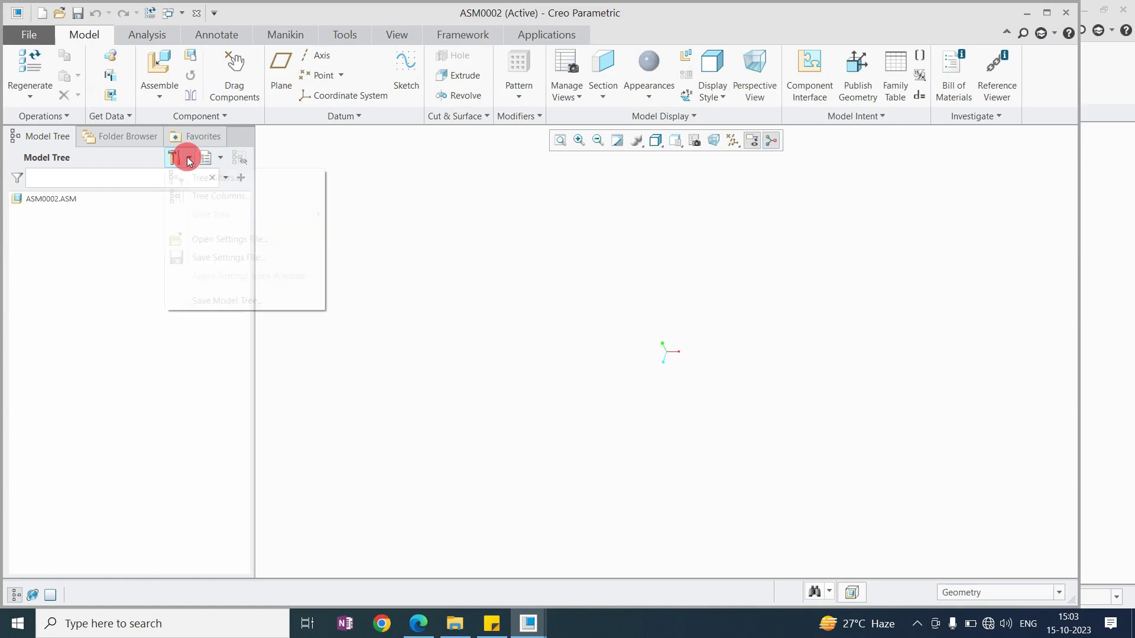
{"action": "left_click", "coordinate": [208, 177]}
{"action": "left_click", "coordinate": [363, 190]}
{"action": "left_click", "coordinate": [375, 317]}
{"action": "key", "text": "Return"}
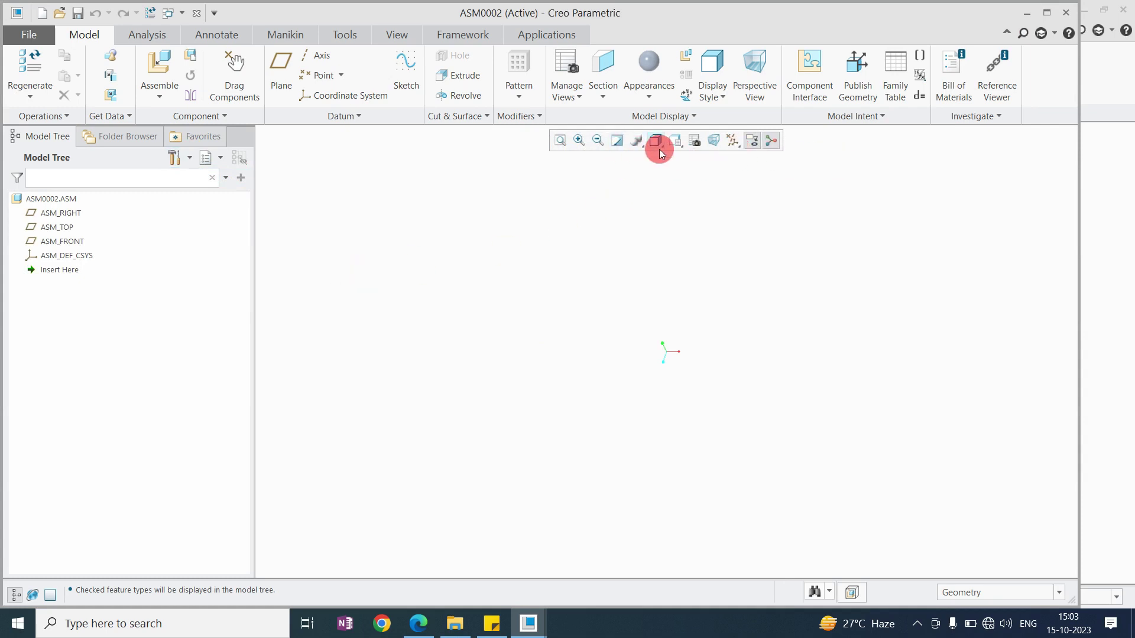
- Turn on the display of datum planes, axes, points and coordinate systems in the assembly
{"action": "left_click", "coordinate": [732, 140]}
{"action": "left_click", "coordinate": [732, 219]}
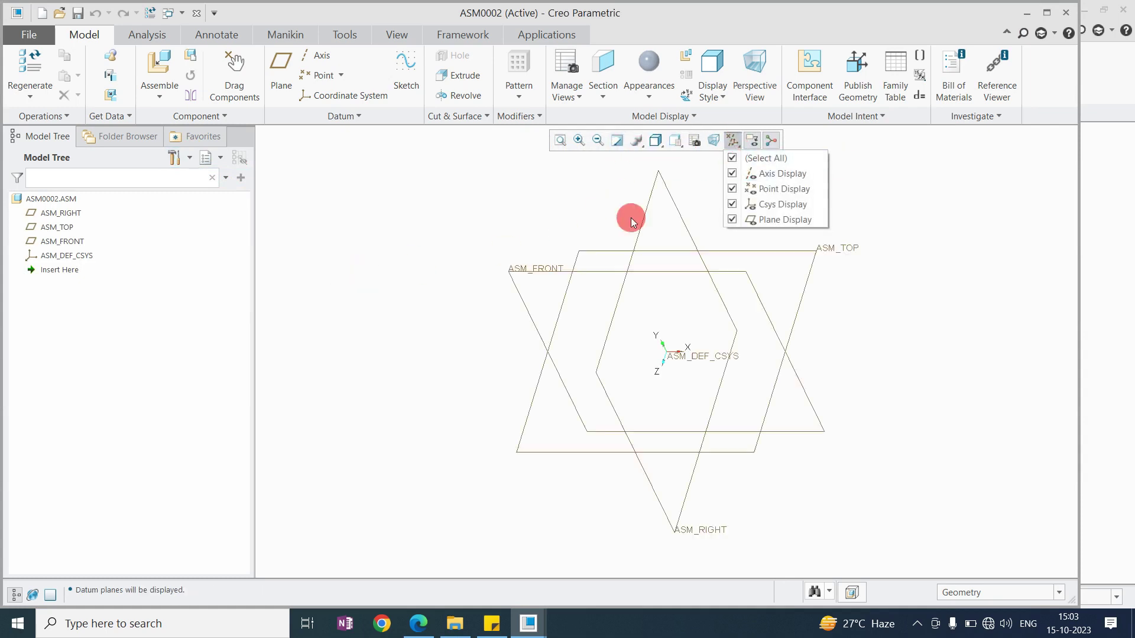
{"action": "left_click", "coordinate": [471, 225]}
- Assemble base_plate.prt as the first component and fully constrain it with the Default constraint
{"action": "left_click", "coordinate": [155, 67]}
{"action": "left_click", "coordinate": [442, 223]}
{"action": "left_click", "coordinate": [665, 492]}
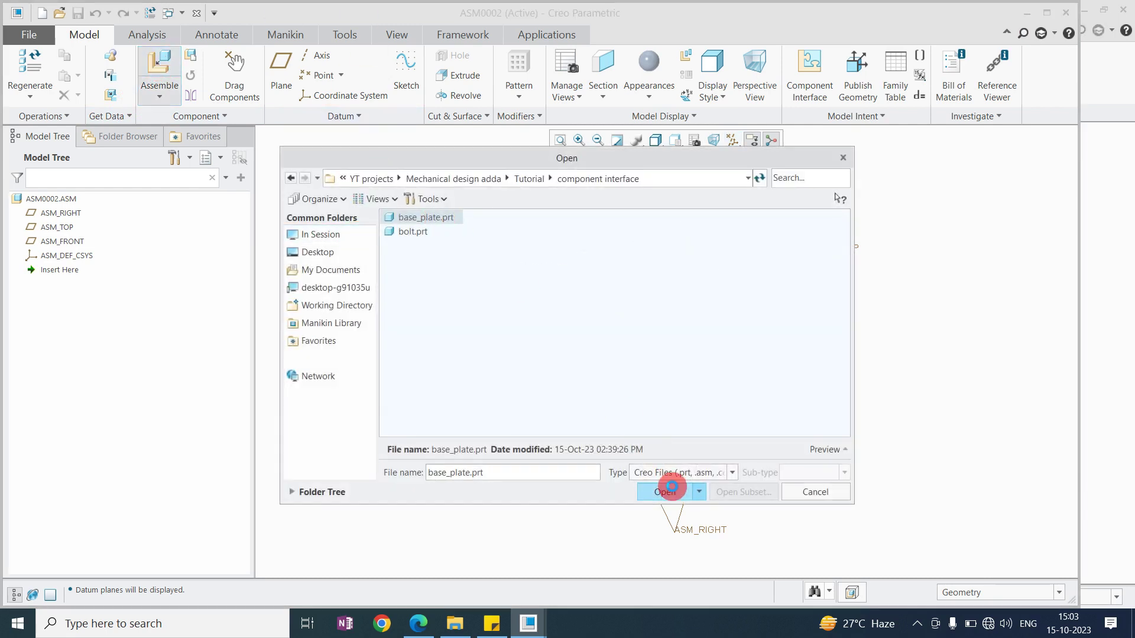
{"action": "left_click", "coordinate": [224, 75]}
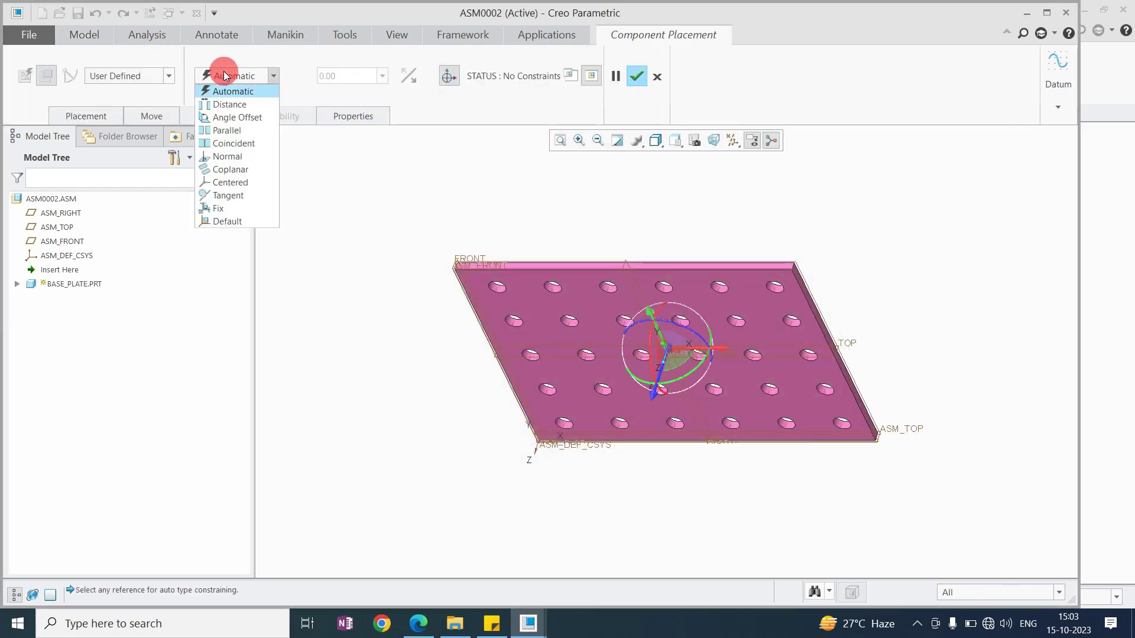
{"action": "left_click", "coordinate": [240, 222]}
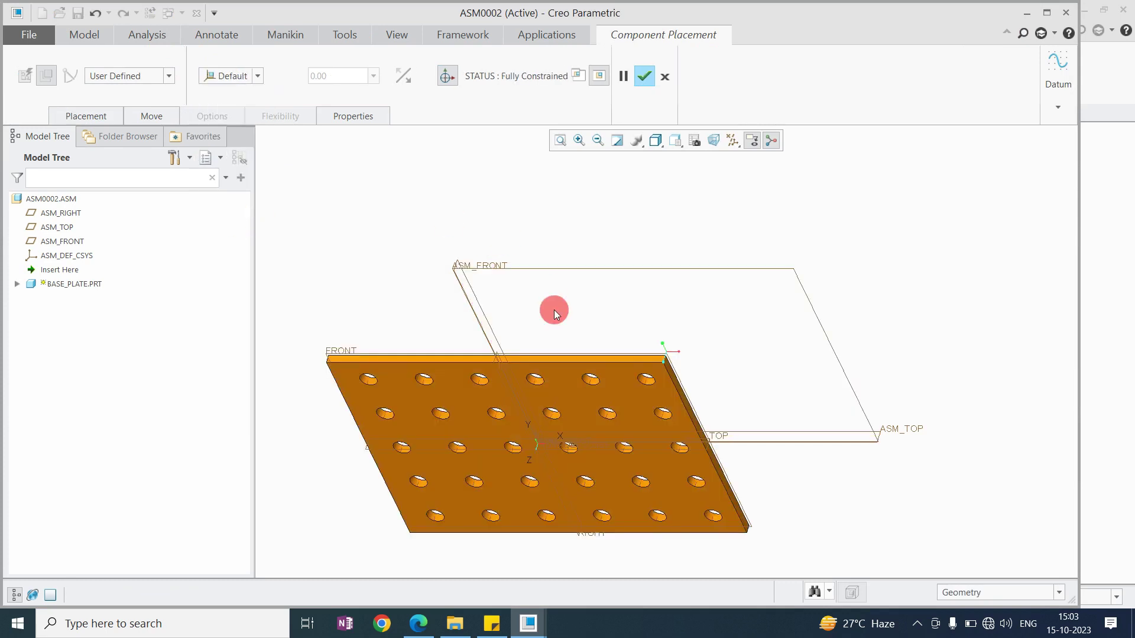
{"action": "middle_click", "coordinate": [491, 242]}
- Bring bolt.prt into the assembly for placement through its component interface
{"action": "mouse_move", "coordinate": [514, 307]}
{"action": "middle_mouse_down"}
{"action": "mouse_move", "coordinate": [572, 309]}
{"action": "mouse_move", "coordinate": [579, 203]}
{"action": "mouse_move", "coordinate": [609, 204]}
{"action": "mouse_move", "coordinate": [597, 207]}
{"action": "middle_mouse_up"}
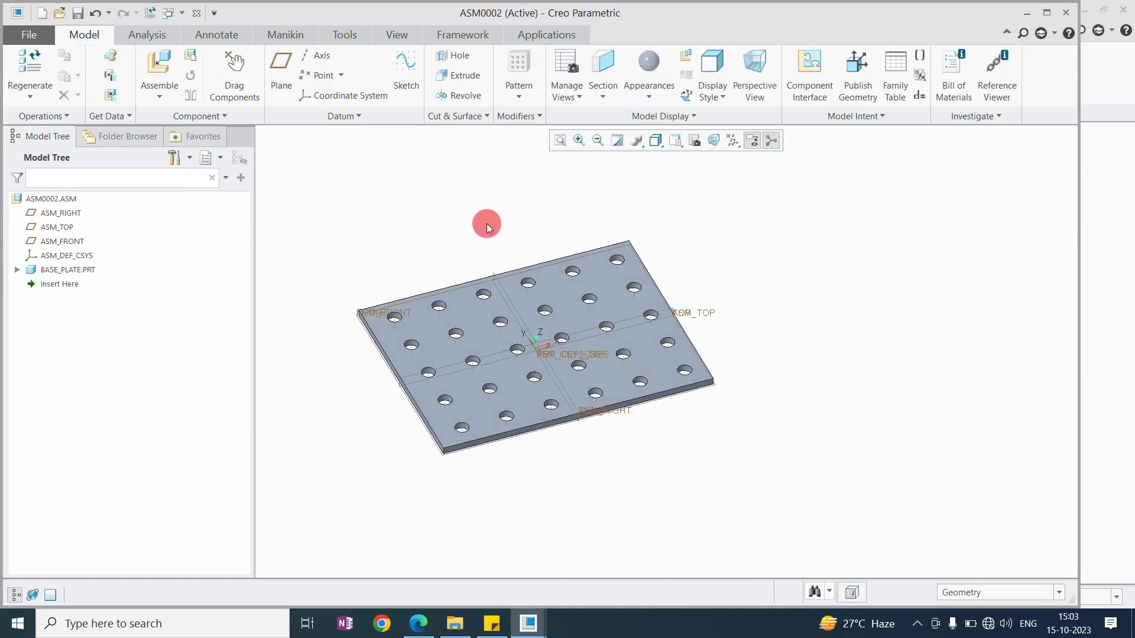
{"action": "left_click", "coordinate": [159, 65]}
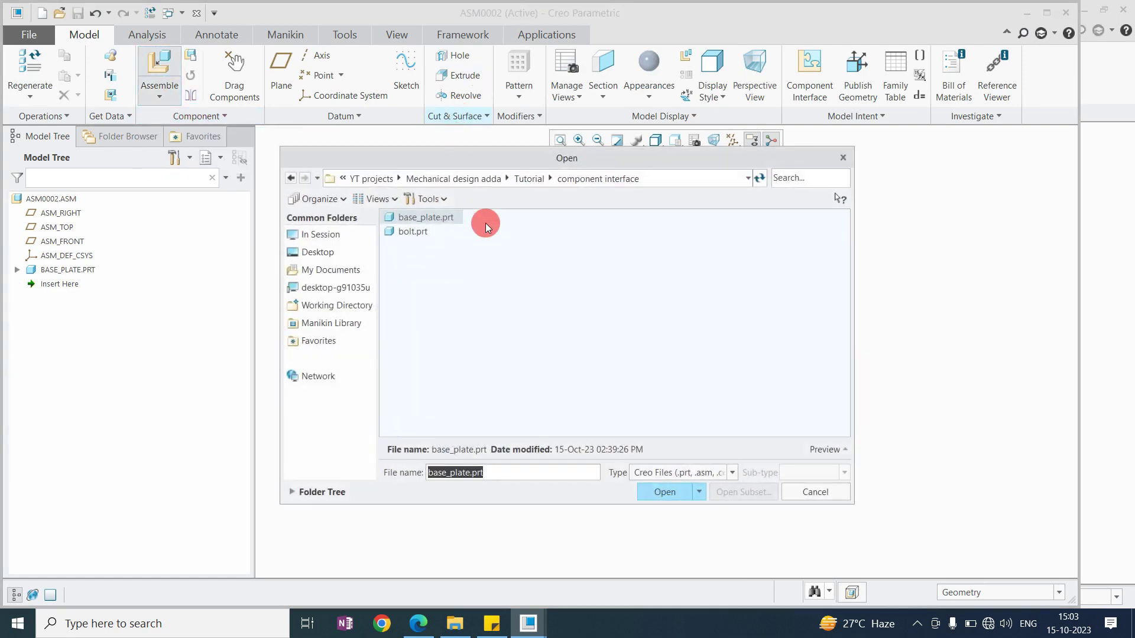
{"action": "left_click", "coordinate": [427, 236]}
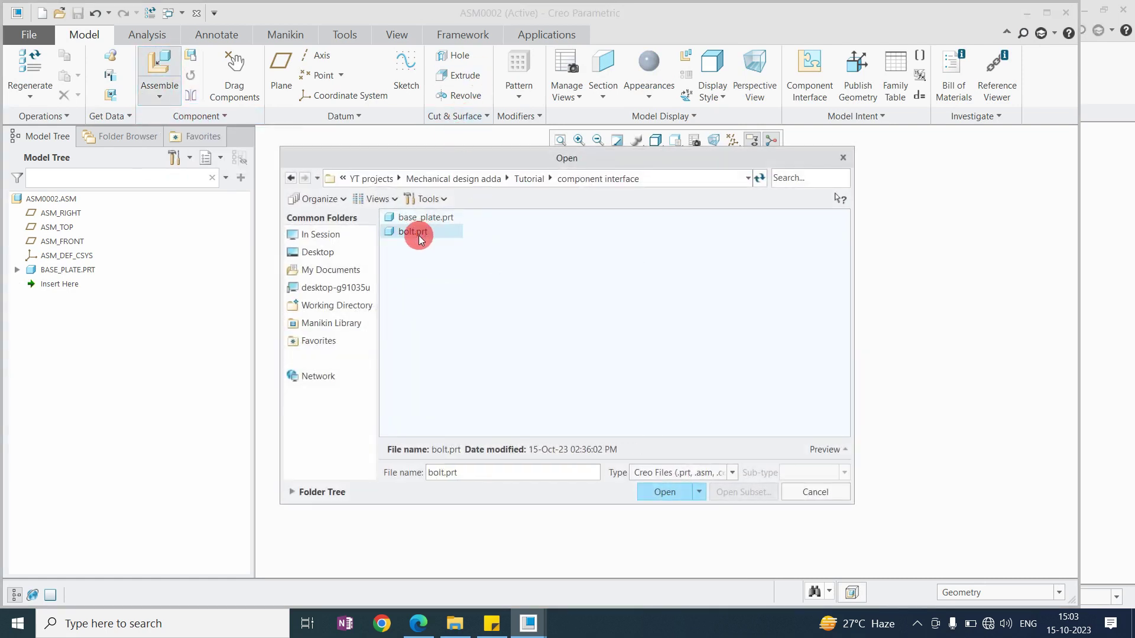
{"action": "middle_click", "coordinate": [508, 291]}
- Examine the Coincident references predefined on the bolt and the base plate hole at the corner that matches them
{"action": "scroll", "coordinate": [714, 354], "scroll_direction": "down", "scroll_amount": 4}
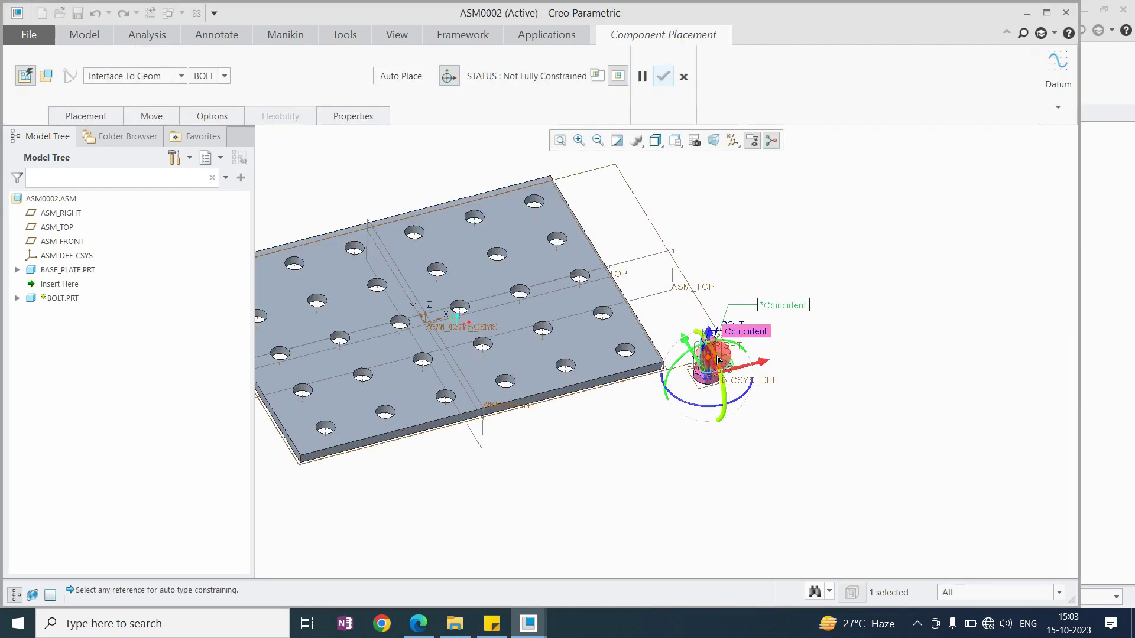
{"action": "scroll", "coordinate": [744, 350], "scroll_direction": "down", "scroll_amount": 5}
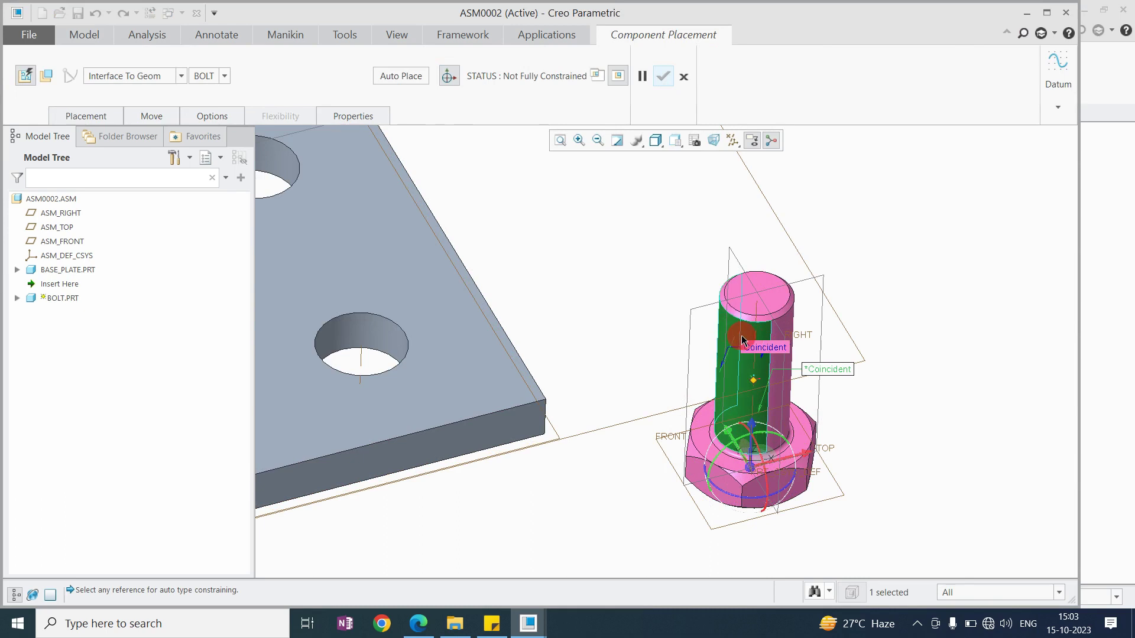
{"action": "scroll", "coordinate": [633, 367], "scroll_direction": "up", "scroll_amount": 4}
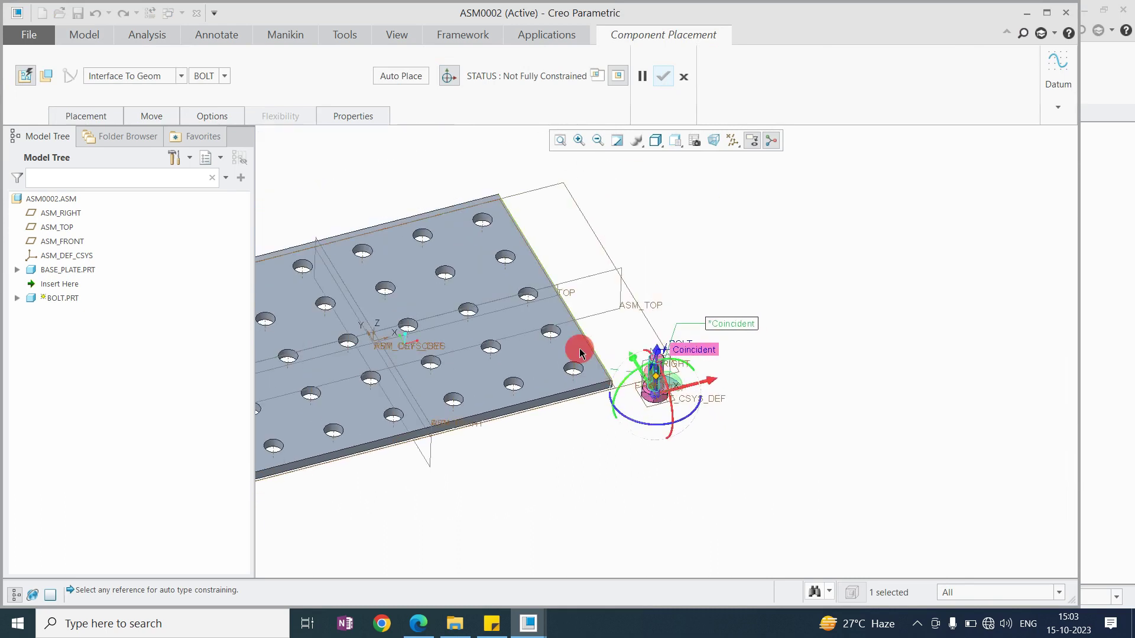
{"action": "scroll", "coordinate": [585, 367], "scroll_direction": "down", "scroll_amount": 3}
{"action": "scroll", "coordinate": [591, 377], "scroll_direction": "down", "scroll_amount": 2}
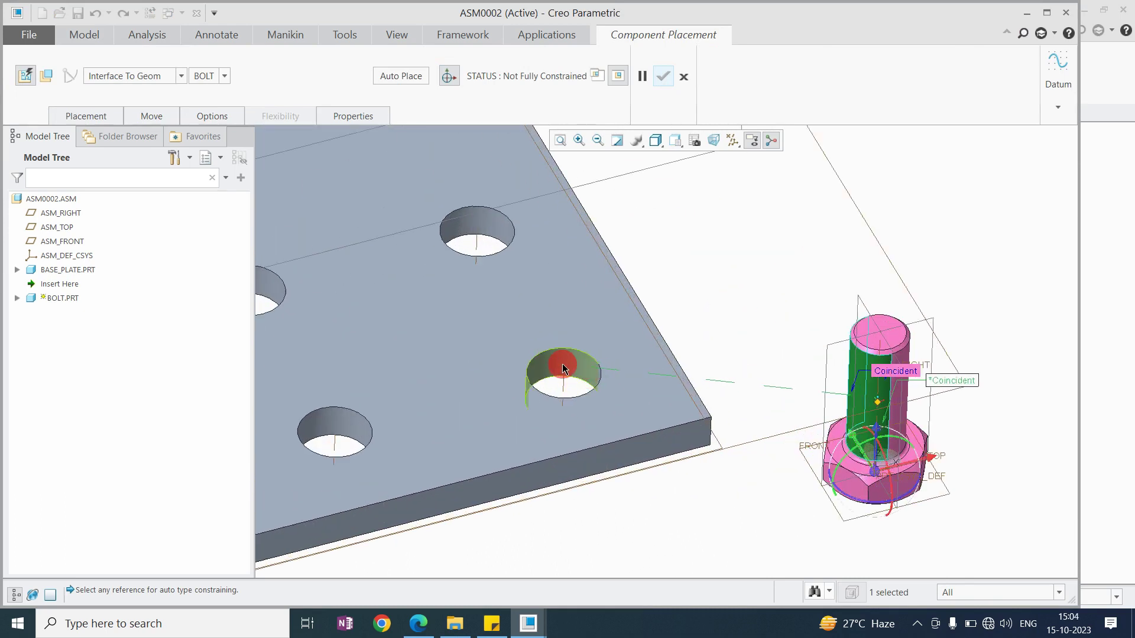
{"action": "scroll", "coordinate": [563, 363], "scroll_direction": "down", "scroll_amount": 1}
{"action": "scroll", "coordinate": [558, 363], "scroll_direction": "up", "scroll_amount": 2}
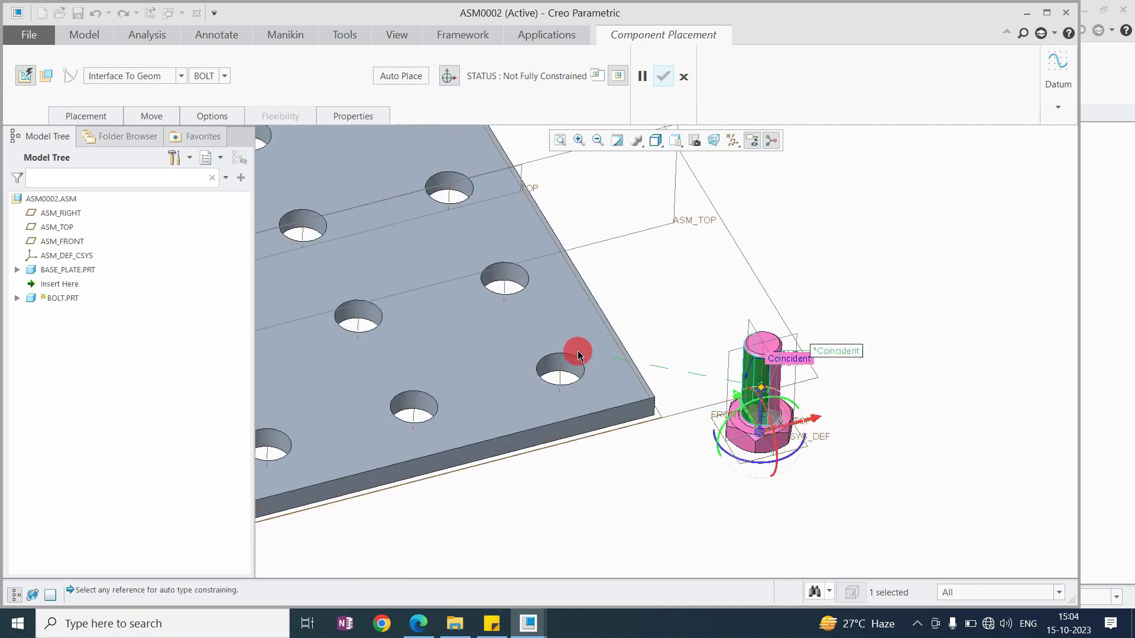
{"action": "scroll", "coordinate": [558, 369], "scroll_direction": "up", "scroll_amount": 2}
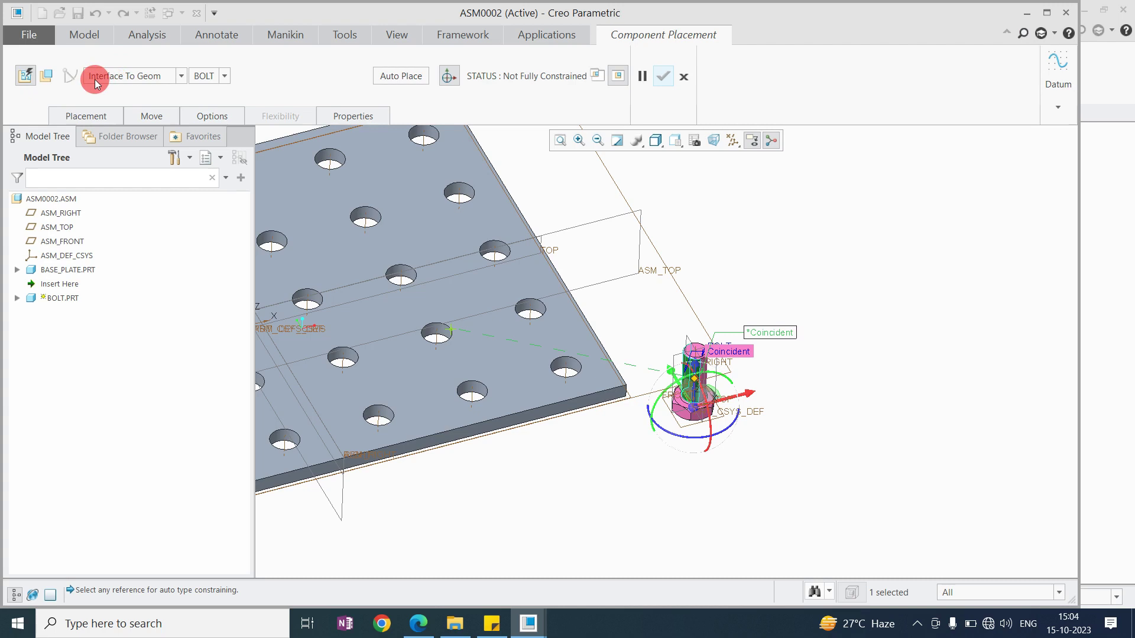
{"action": "scroll", "coordinate": [569, 369], "scroll_direction": "up", "scroll_amount": 3}
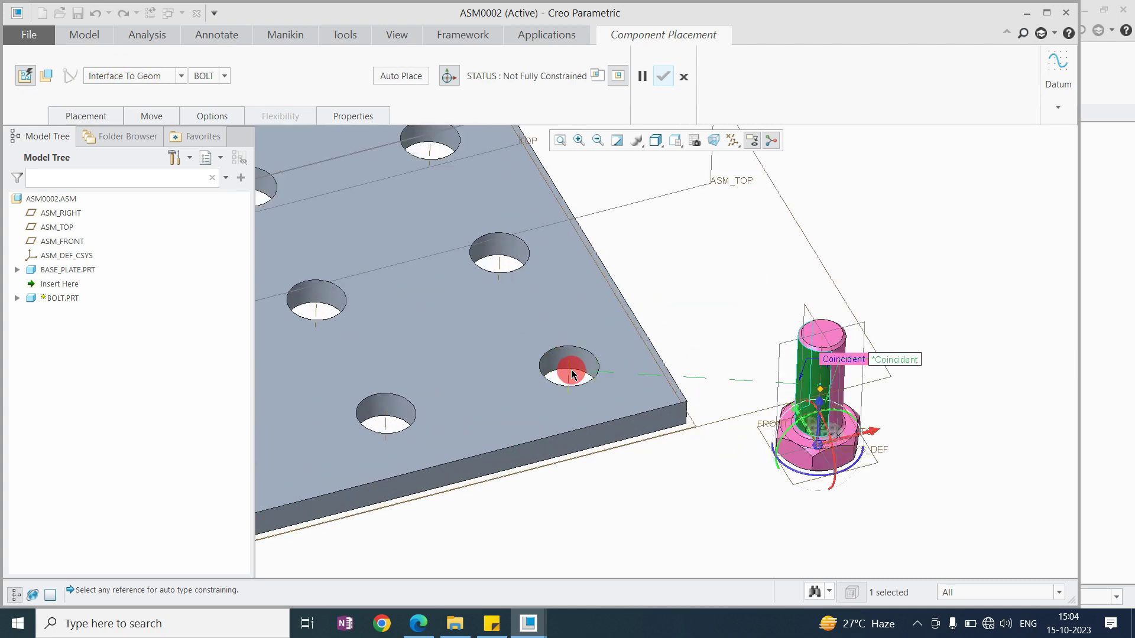
{"action": "scroll", "coordinate": [581, 390], "scroll_direction": "up", "scroll_amount": 2}
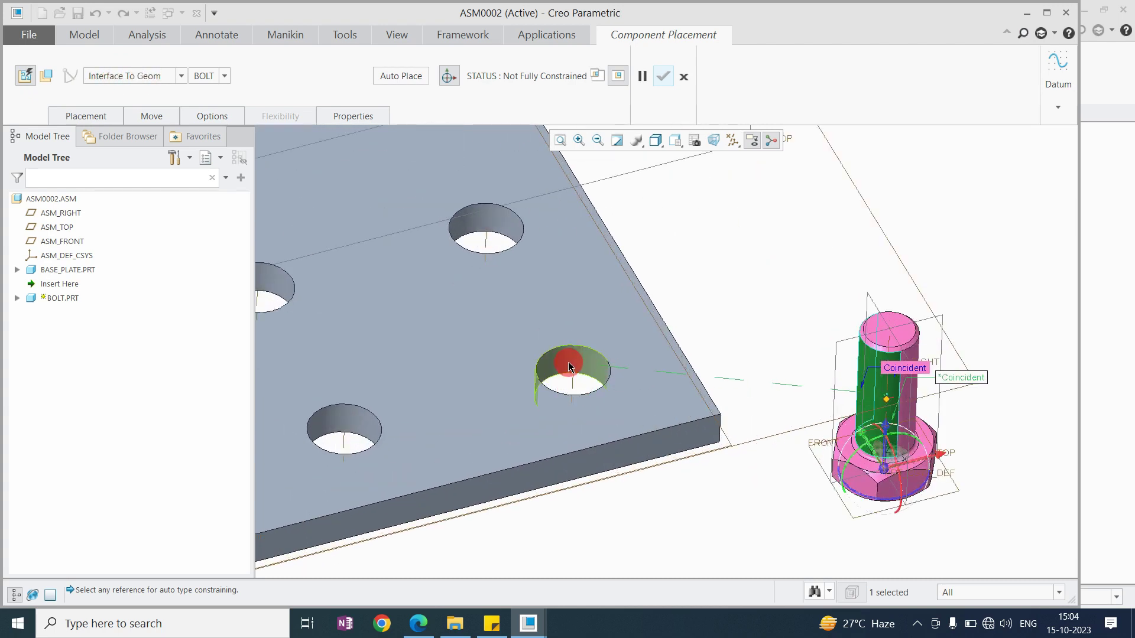
{"action": "scroll", "coordinate": [569, 362], "scroll_direction": "up", "scroll_amount": 1}
{"action": "scroll", "coordinate": [570, 363], "scroll_direction": "down", "scroll_amount": 3}
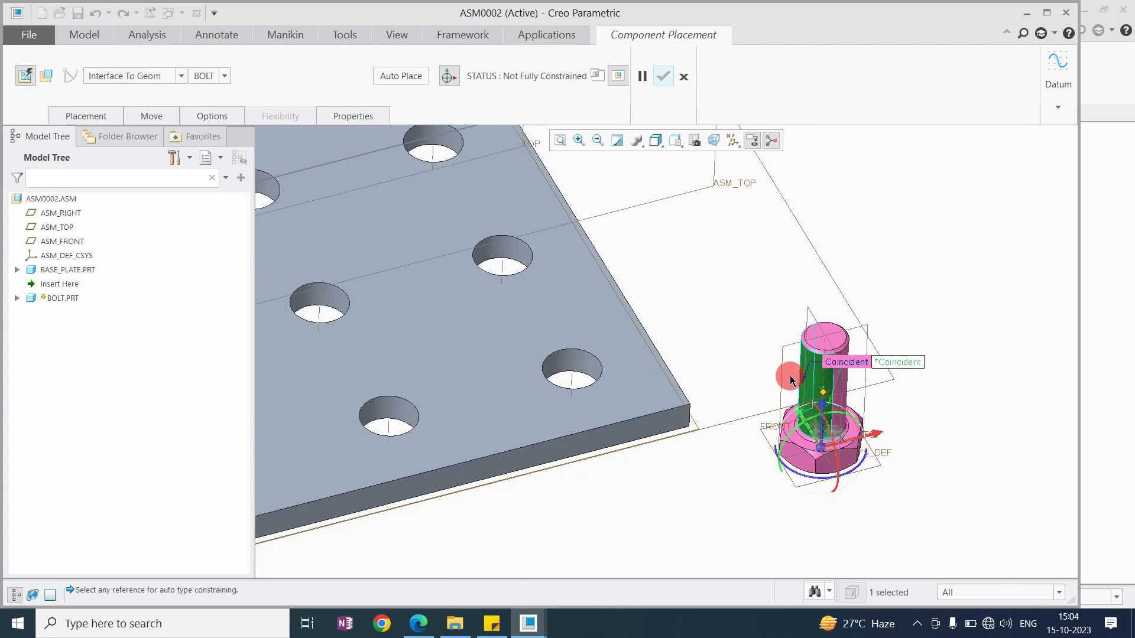
- Make the bolt's shank coincident with the corner hole of the base plate using the component interface
{"action": "scroll", "coordinate": [570, 361], "scroll_direction": "up", "scroll_amount": 3}
{"action": "scroll", "coordinate": [569, 362], "scroll_direction": "down", "scroll_amount": 2}
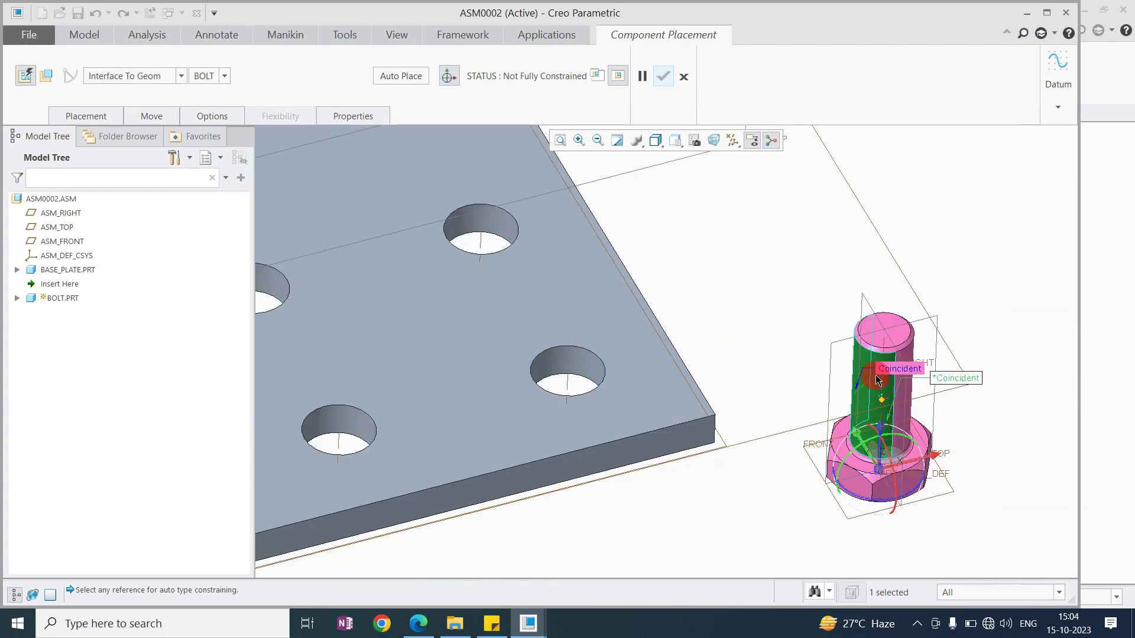
{"action": "scroll", "coordinate": [602, 379], "scroll_direction": "up", "scroll_amount": 3}
{"action": "left_click", "coordinate": [566, 356]}
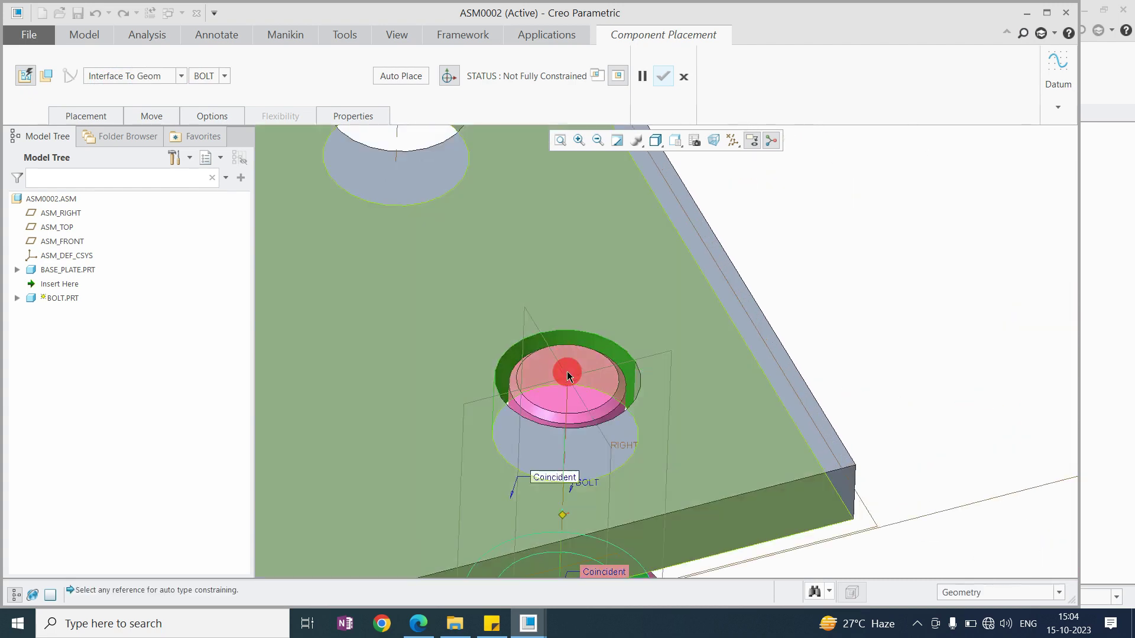
- Seat the underside of the bolt head on the base plate's upper face and accept the interface placement
{"action": "scroll", "coordinate": [567, 367], "scroll_direction": "down", "scroll_amount": 3}
{"action": "scroll", "coordinate": [618, 368], "scroll_direction": "down", "scroll_amount": 3}
{"action": "middle_click_drag", "start_coordinate": [581, 451], "coordinate": [588, 472]}
{"action": "scroll", "coordinate": [610, 362], "scroll_direction": "up", "scroll_amount": 3}
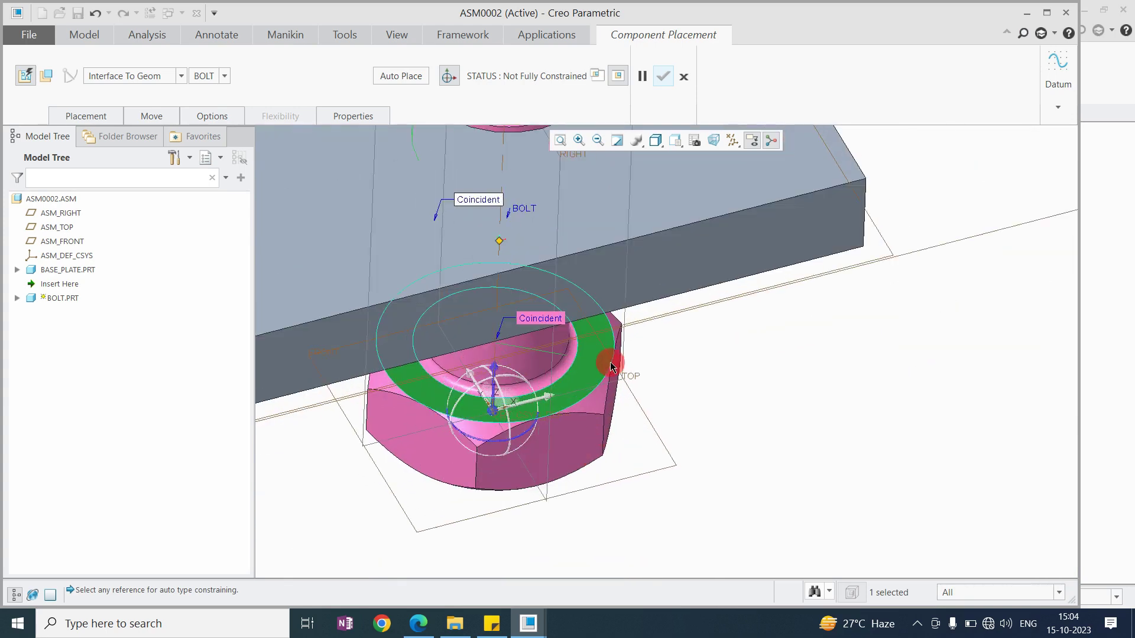
{"action": "scroll", "coordinate": [591, 428], "scroll_direction": "down", "scroll_amount": 3}
{"action": "middle_click_drag", "start_coordinate": [591, 428], "coordinate": [646, 295]}
{"action": "left_click", "coordinate": [646, 295]}
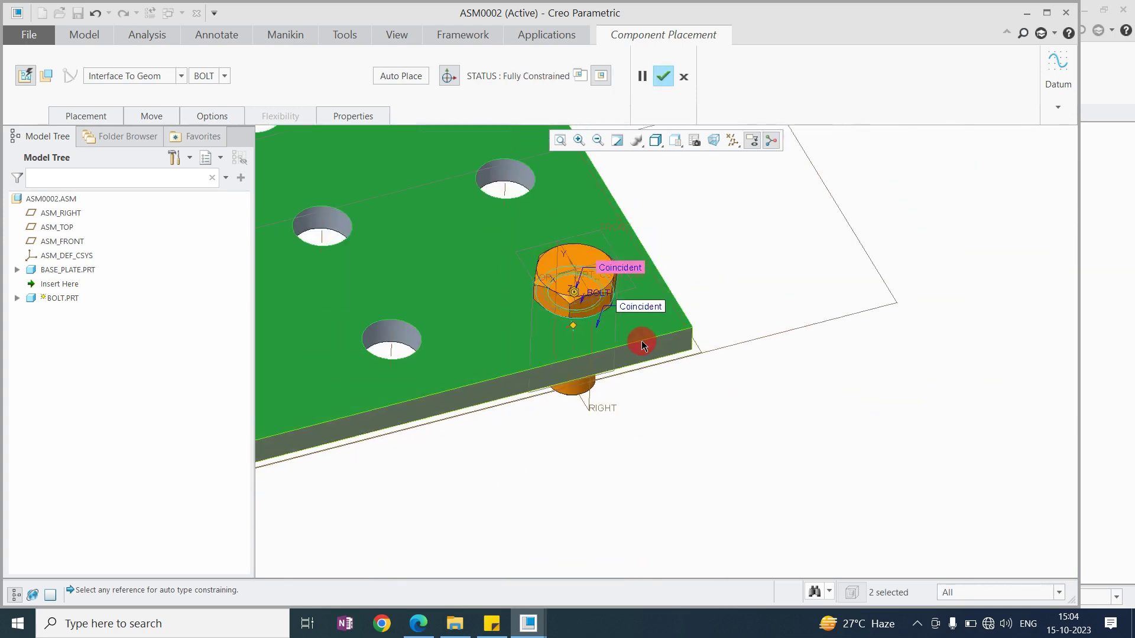
{"action": "scroll", "coordinate": [618, 322], "scroll_direction": "up", "scroll_amount": 3}
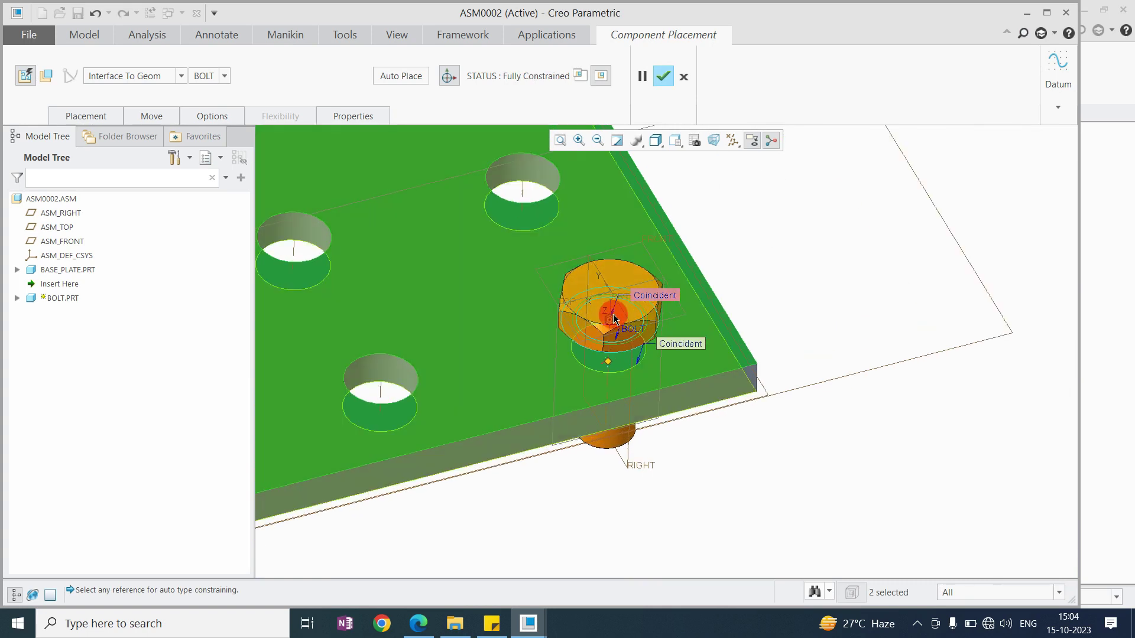
{"action": "middle_click", "coordinate": [613, 314]}
- Bring a second bolt.prt into the assembly for placement
{"action": "scroll", "coordinate": [611, 344], "scroll_direction": "down", "scroll_amount": 6}
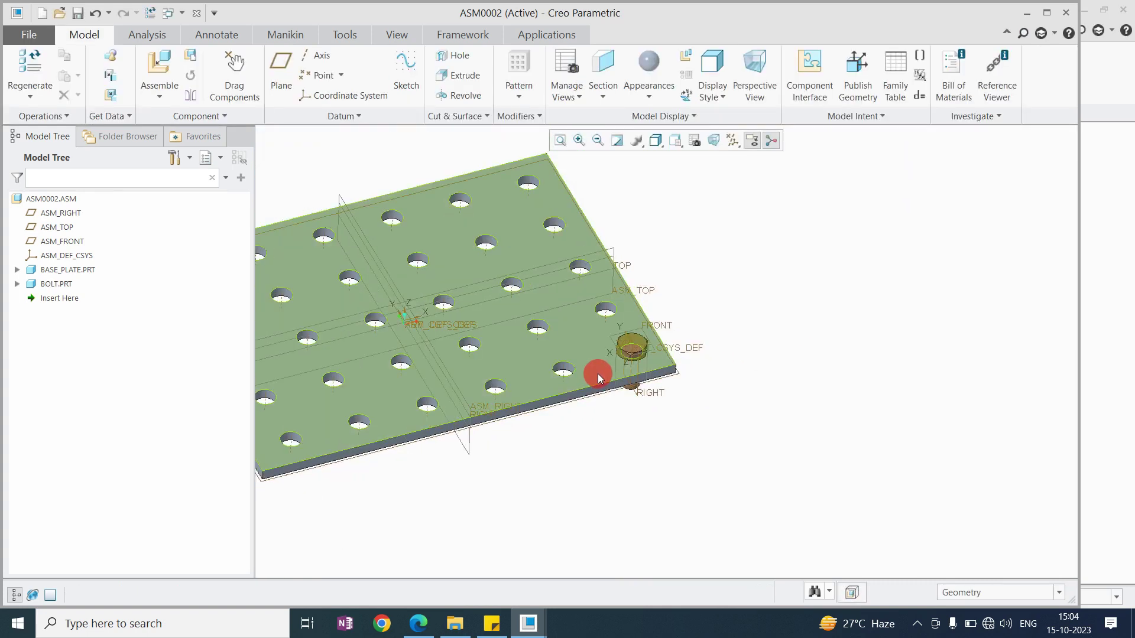
{"action": "scroll", "coordinate": [591, 328], "scroll_direction": "up", "scroll_amount": 2}
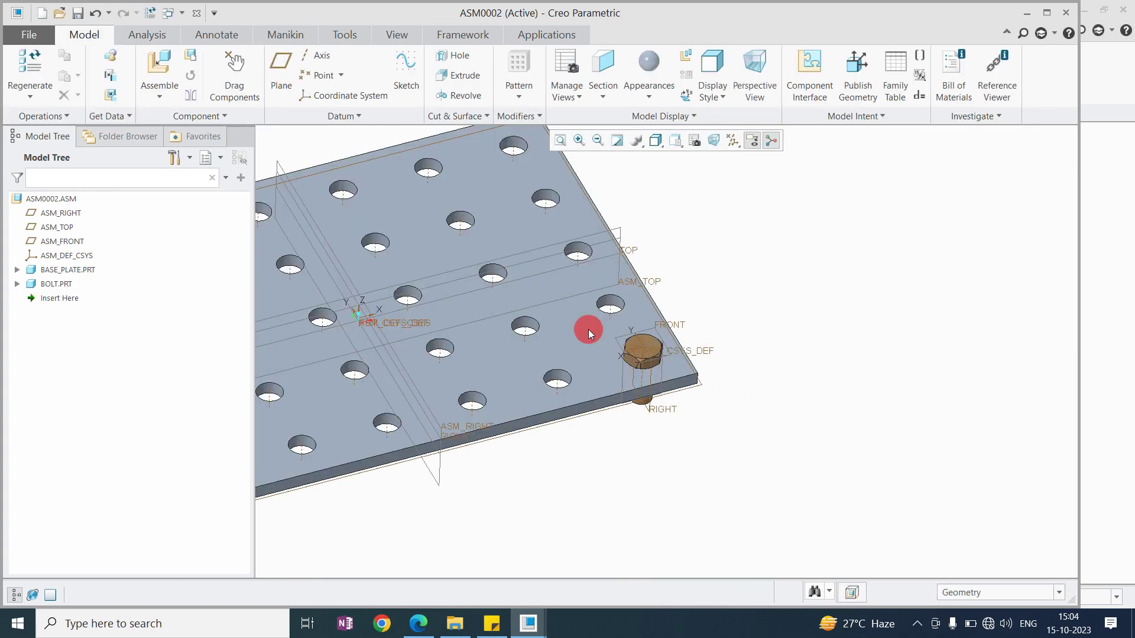
{"action": "middle_click_drag", "start_coordinate": [568, 284], "coordinate": [505, 232], "text": "shift"}
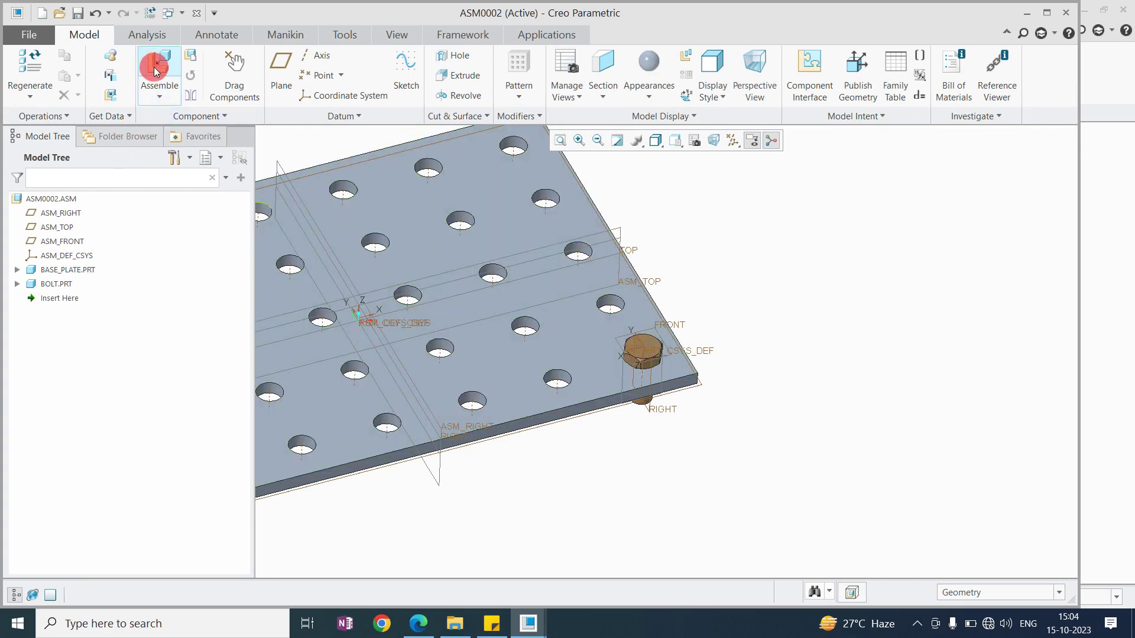
{"action": "left_click", "coordinate": [156, 73]}
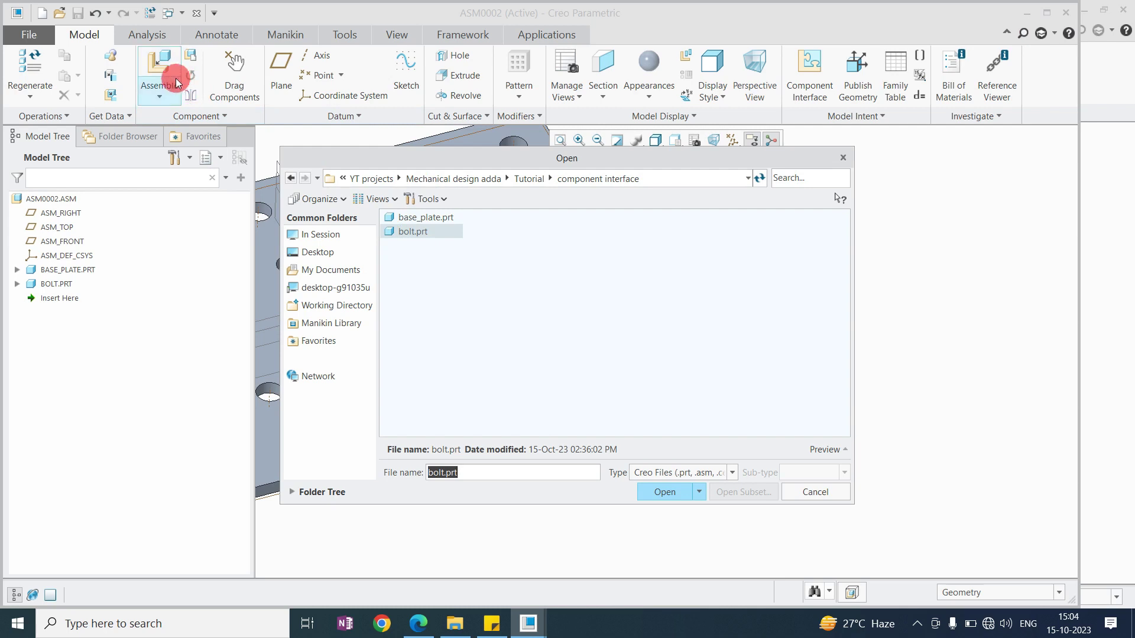
{"action": "left_click", "coordinate": [416, 232]}
{"action": "key", "text": "Return"}
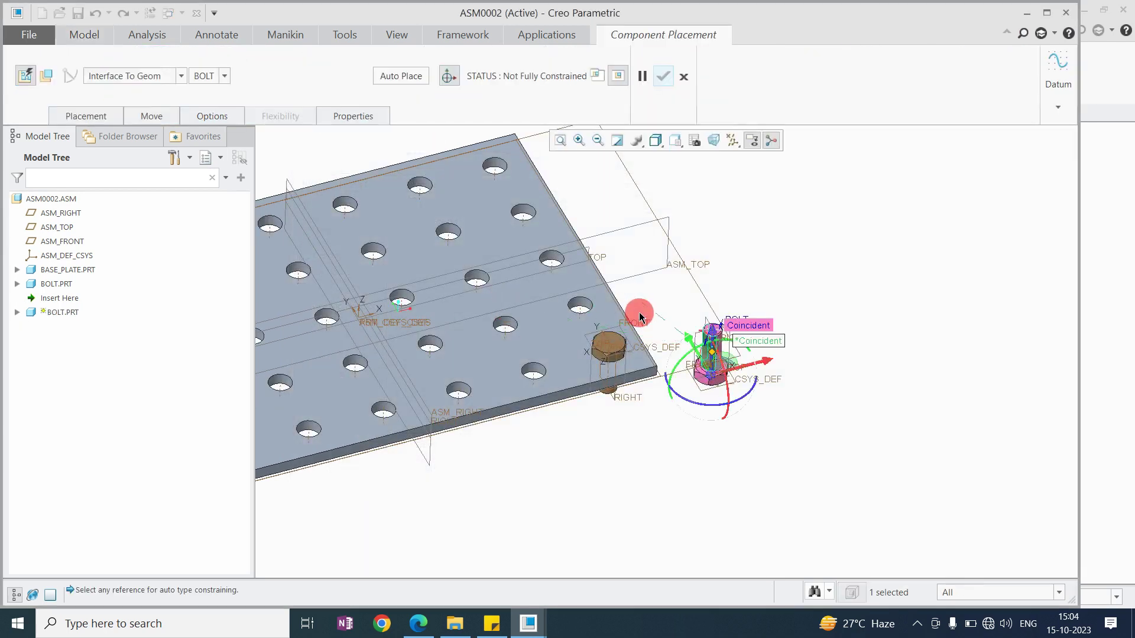
- Switch the second bolt's placement from its component interface to manual User Defined constraints
{"action": "scroll", "coordinate": [650, 319], "scroll_direction": "down", "scroll_amount": 3}
{"action": "scroll", "coordinate": [673, 346], "scroll_direction": "up", "scroll_amount": 3}
{"action": "scroll", "coordinate": [680, 355], "scroll_direction": "up", "scroll_amount": 3}
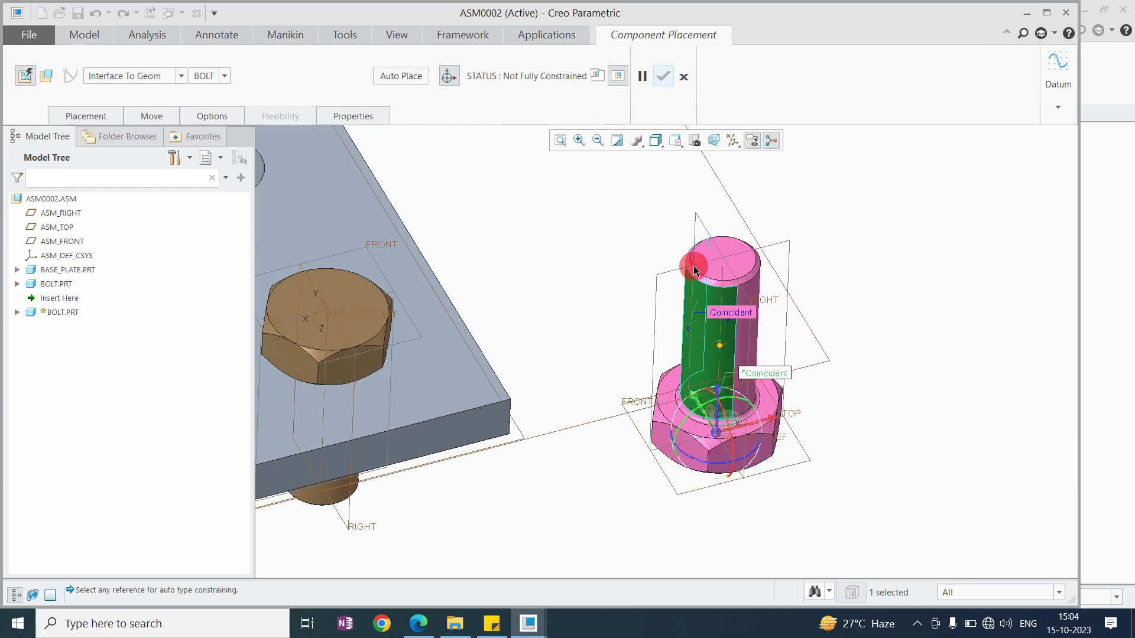
{"action": "scroll", "coordinate": [677, 363], "scroll_direction": "down", "scroll_amount": 3}
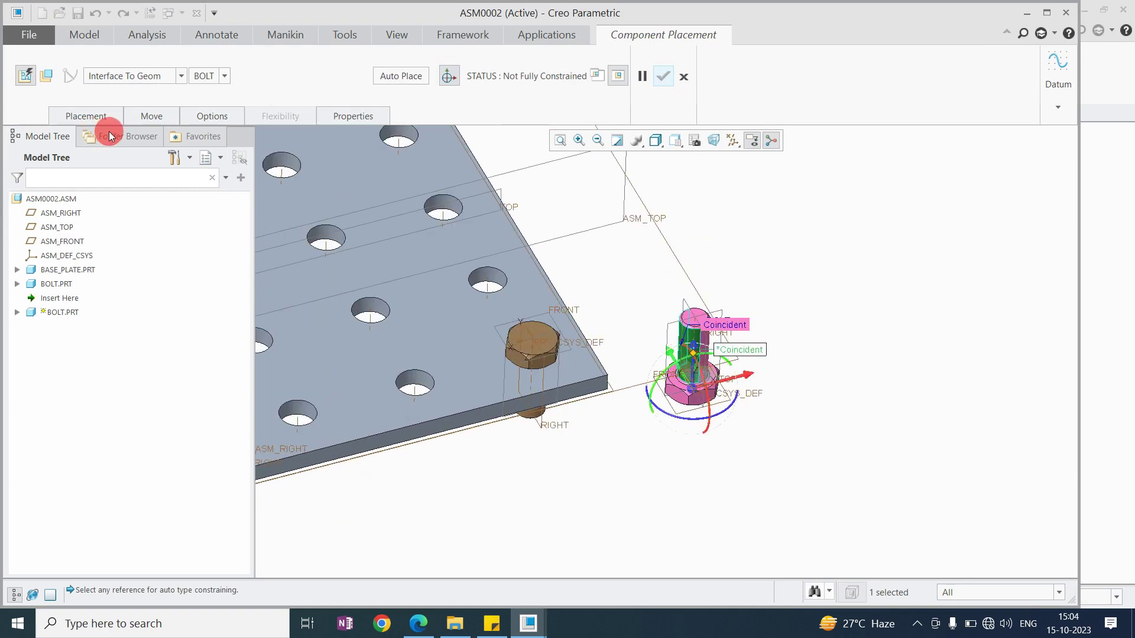
{"action": "left_click", "coordinate": [48, 77]}
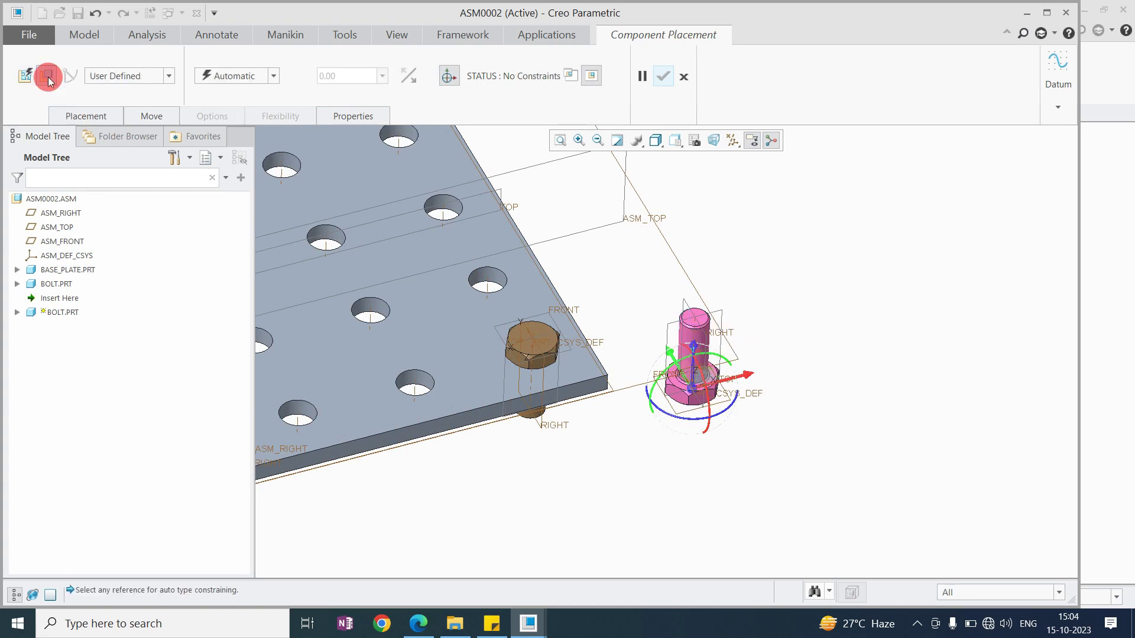
- Make the second bolt's shank surface coincident with the hole next to the placed bolt
{"action": "left_click", "coordinate": [699, 312]}
{"action": "scroll", "coordinate": [699, 312], "scroll_direction": "down", "scroll_amount": 5}
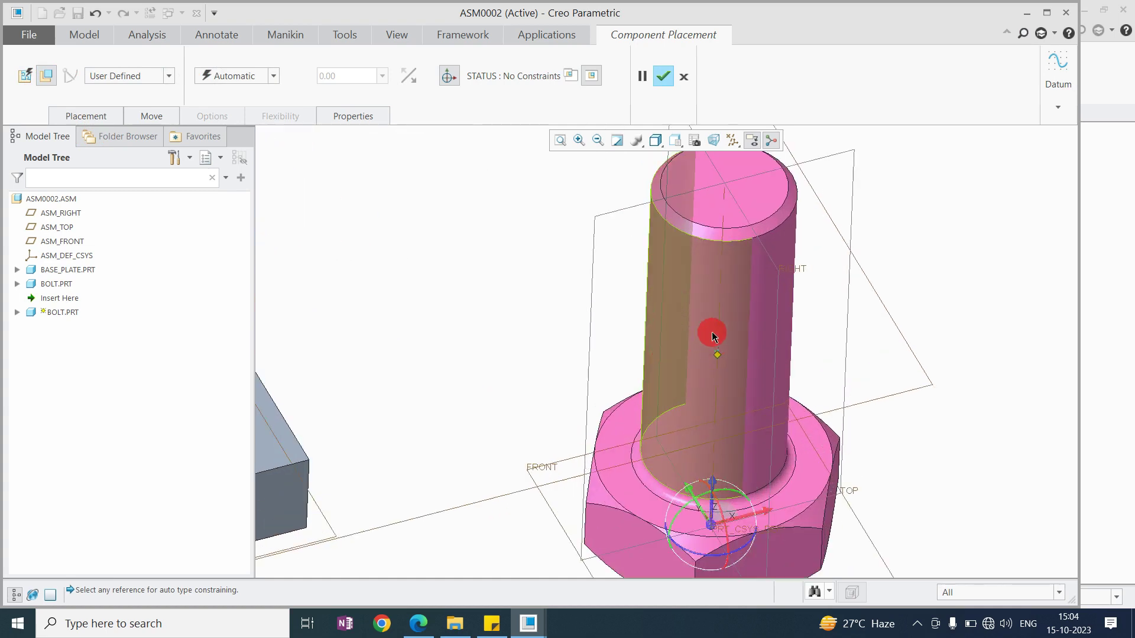
{"action": "left_click", "coordinate": [693, 302]}
{"action": "scroll", "coordinate": [694, 301], "scroll_direction": "up", "scroll_amount": 5}
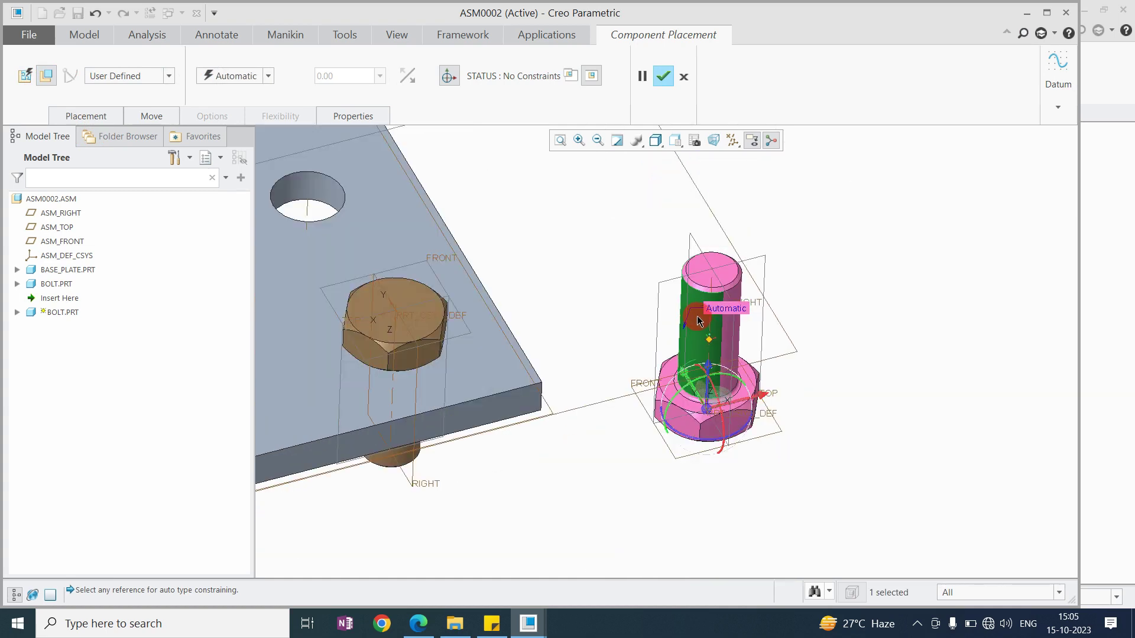
{"action": "scroll", "coordinate": [697, 299], "scroll_direction": "down", "scroll_amount": 5}
{"action": "scroll", "coordinate": [712, 313], "scroll_direction": "up", "scroll_amount": 5}
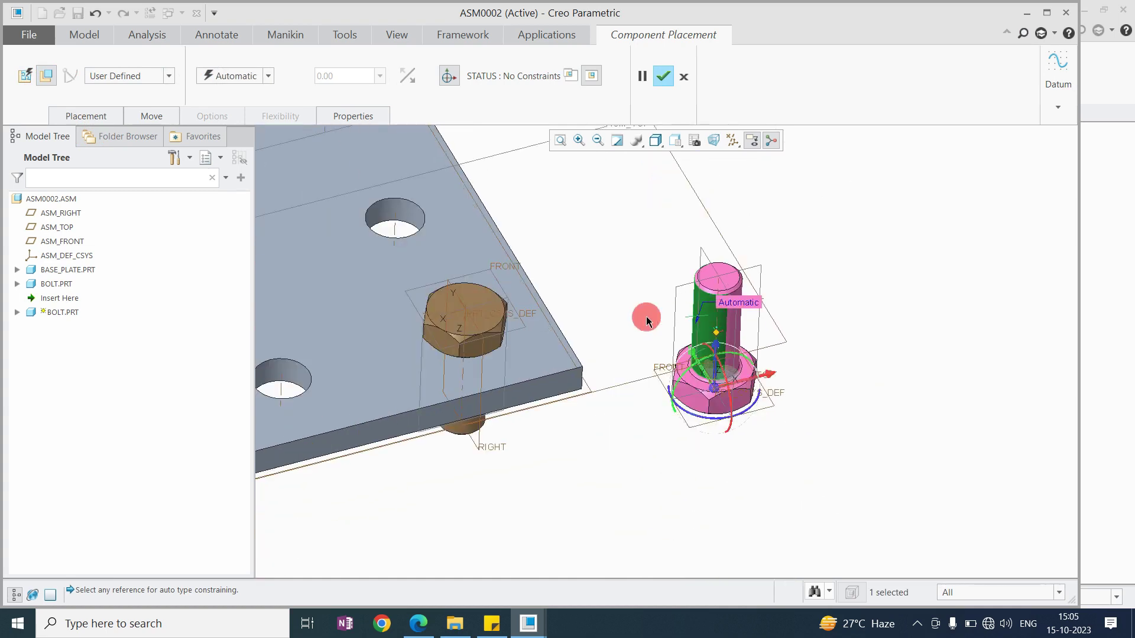
{"action": "scroll", "coordinate": [497, 301], "scroll_direction": "up", "scroll_amount": 2}
{"action": "scroll", "coordinate": [494, 299], "scroll_direction": "down", "scroll_amount": 5}
{"action": "left_click", "coordinate": [553, 317]}
{"action": "scroll", "coordinate": [572, 340], "scroll_direction": "up", "scroll_amount": 1}
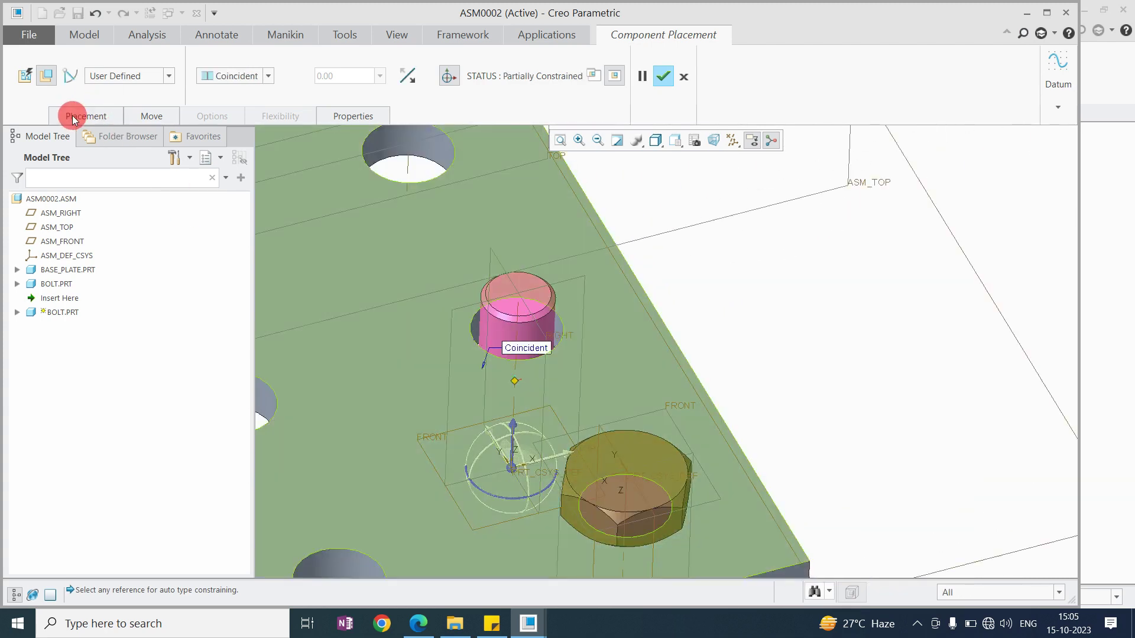
- Add a new constraint between the underside of the second bolt's head and the base plate's upper face
{"action": "left_click", "coordinate": [85, 116]}
{"action": "scroll", "coordinate": [641, 264], "scroll_direction": "up", "scroll_amount": 4}
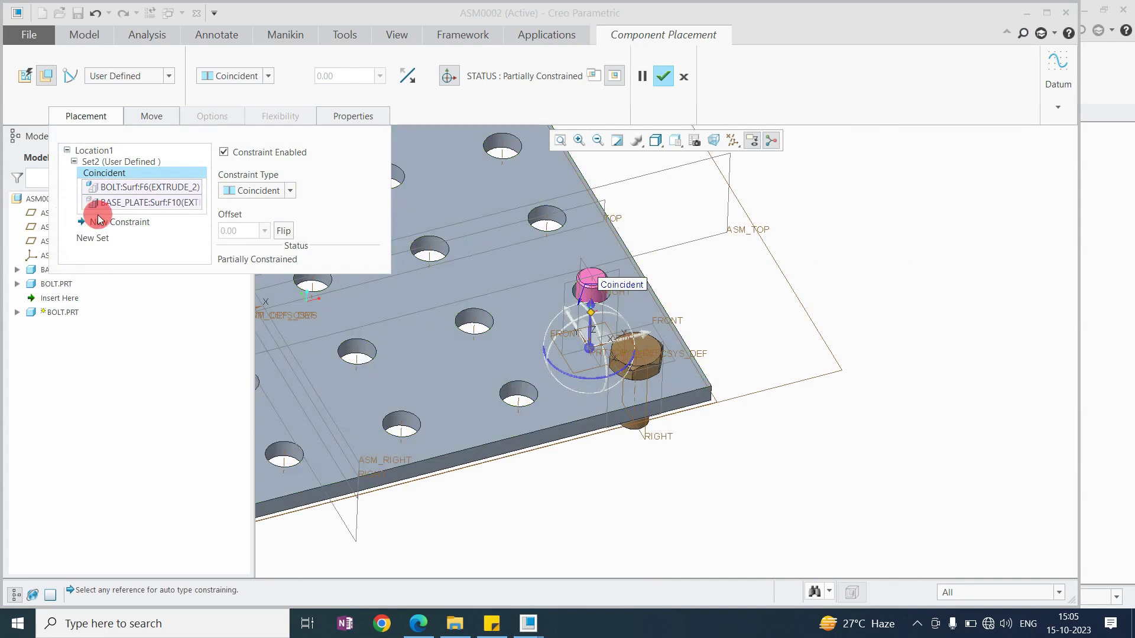
{"action": "left_click", "coordinate": [103, 220]}
{"action": "scroll", "coordinate": [620, 330], "scroll_direction": "down", "scroll_amount": 3}
{"action": "middle_click_drag", "start_coordinate": [620, 330], "coordinate": [588, 325]}
{"action": "scroll", "coordinate": [526, 347], "scroll_direction": "down", "scroll_amount": 5}
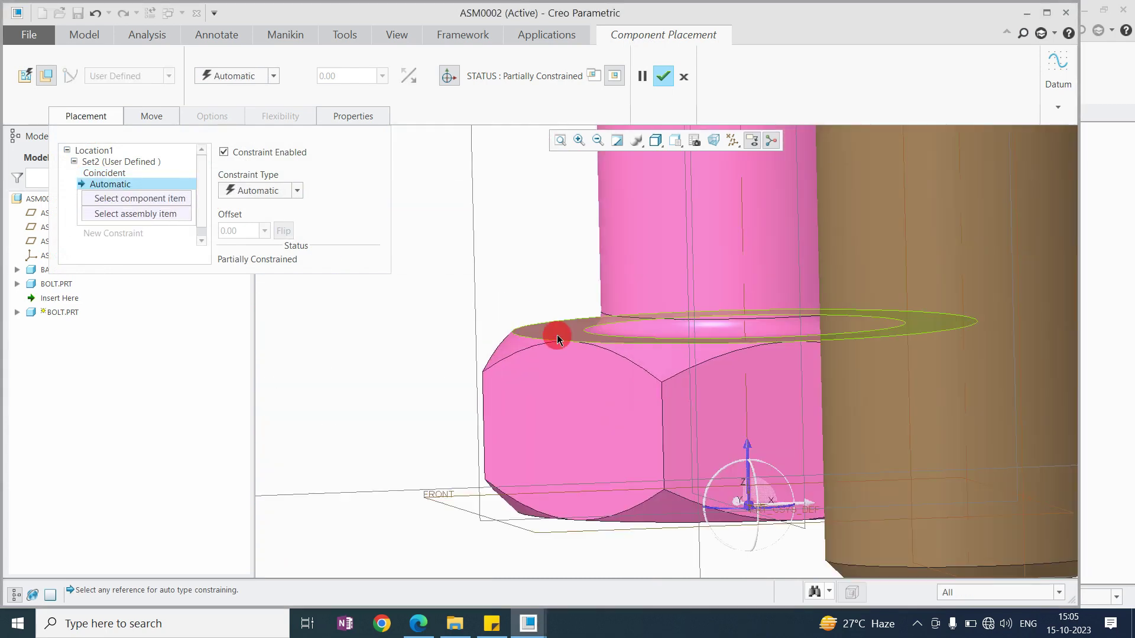
{"action": "left_click", "coordinate": [571, 326]}
{"action": "left_click", "coordinate": [561, 368]}
{"action": "scroll", "coordinate": [565, 348], "scroll_direction": "up", "scroll_amount": 5}
{"action": "middle_click_drag", "start_coordinate": [567, 335], "coordinate": [556, 319]}
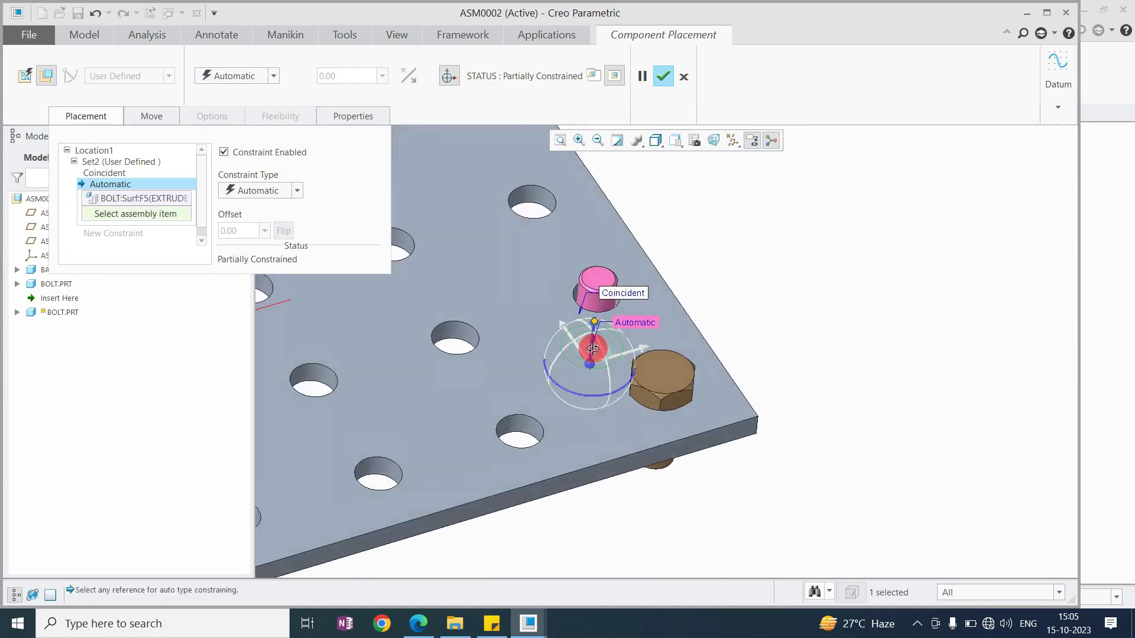
{"action": "left_click", "coordinate": [558, 297]}
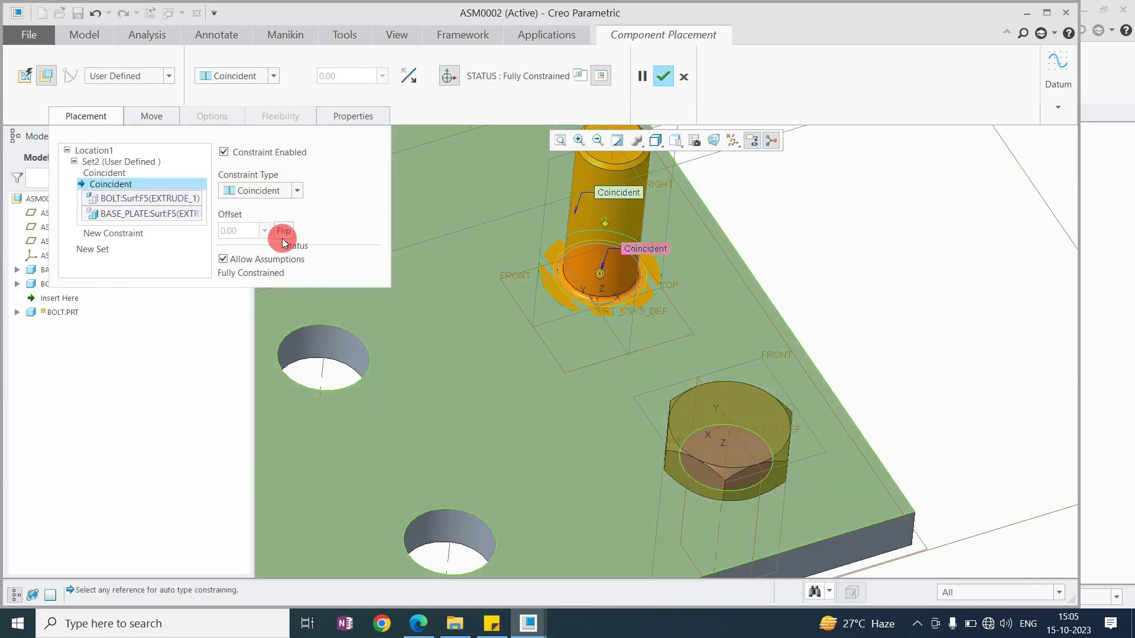
- Flip the head-to-plate Coincident constraint so the shank points into the hole, and accept the second bolt's placement
{"action": "left_click", "coordinate": [284, 231]}
{"action": "scroll", "coordinate": [631, 307], "scroll_direction": "down", "scroll_amount": 4}
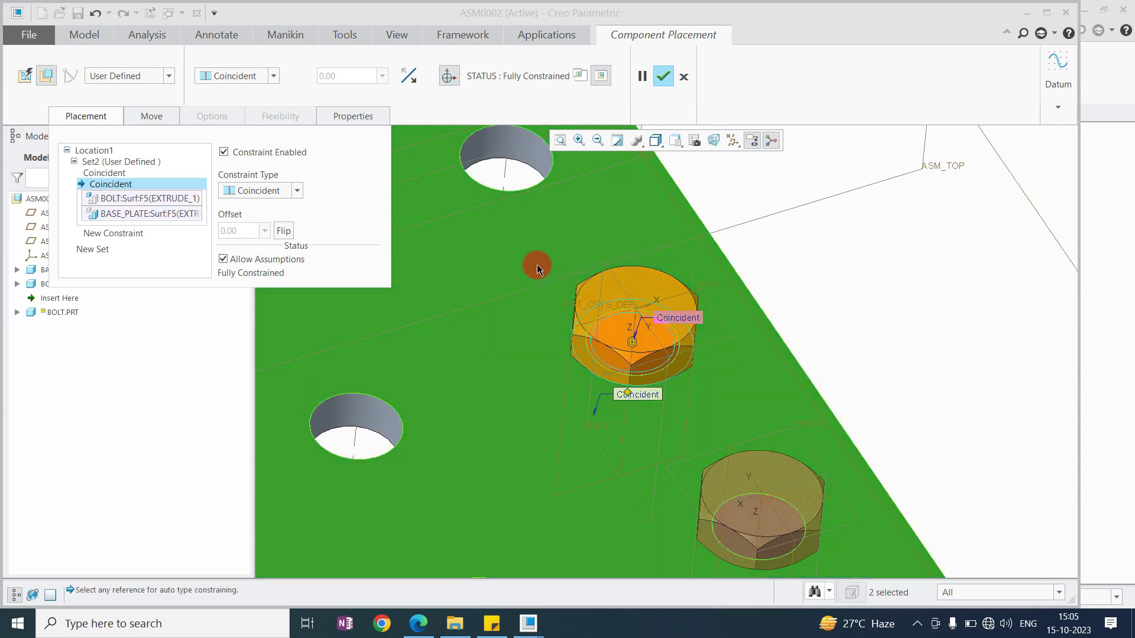
{"action": "scroll", "coordinate": [625, 331], "scroll_direction": "up", "scroll_amount": 1}
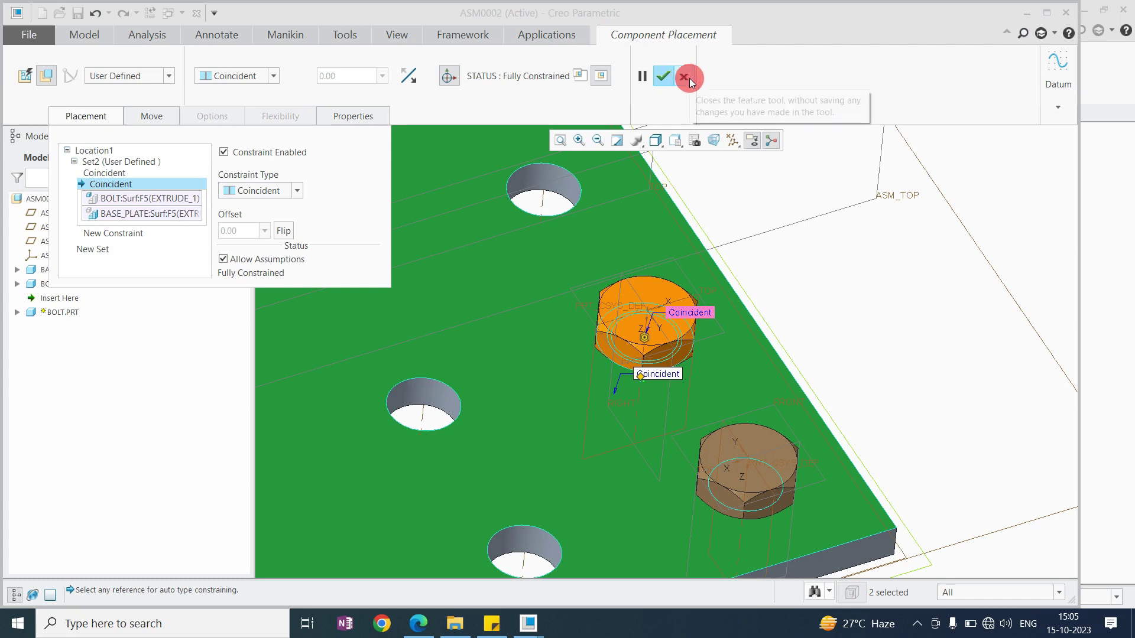
{"action": "left_click", "coordinate": [669, 78]}
{"action": "scroll", "coordinate": [742, 279], "scroll_direction": "down", "scroll_amount": 3}
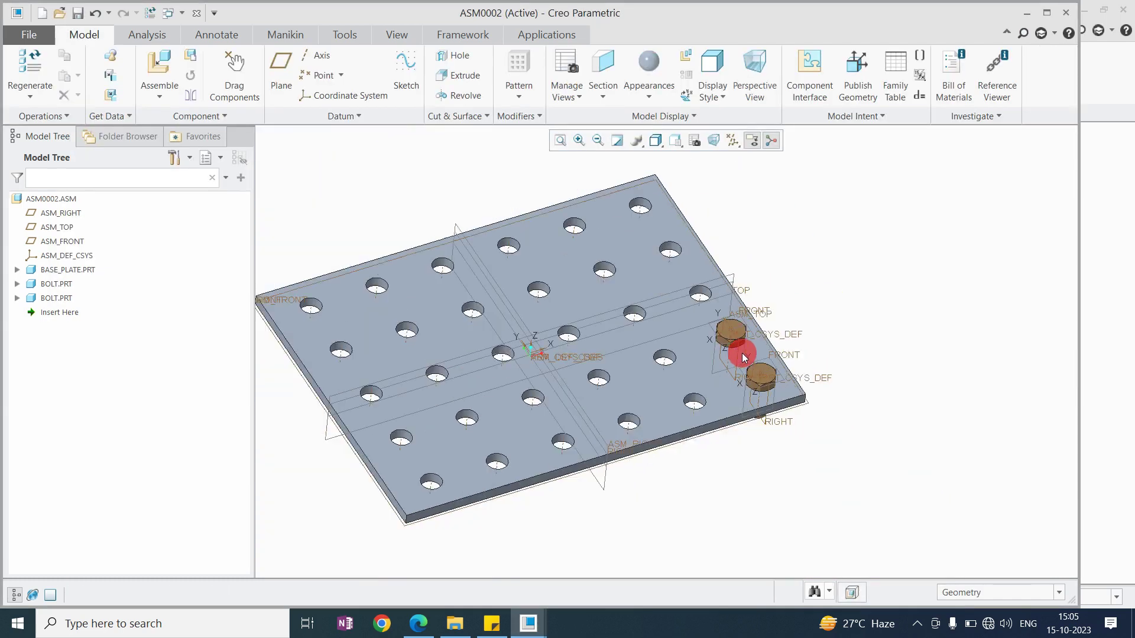
{"action": "scroll", "coordinate": [804, 341], "scroll_direction": "up", "scroll_amount": 2}
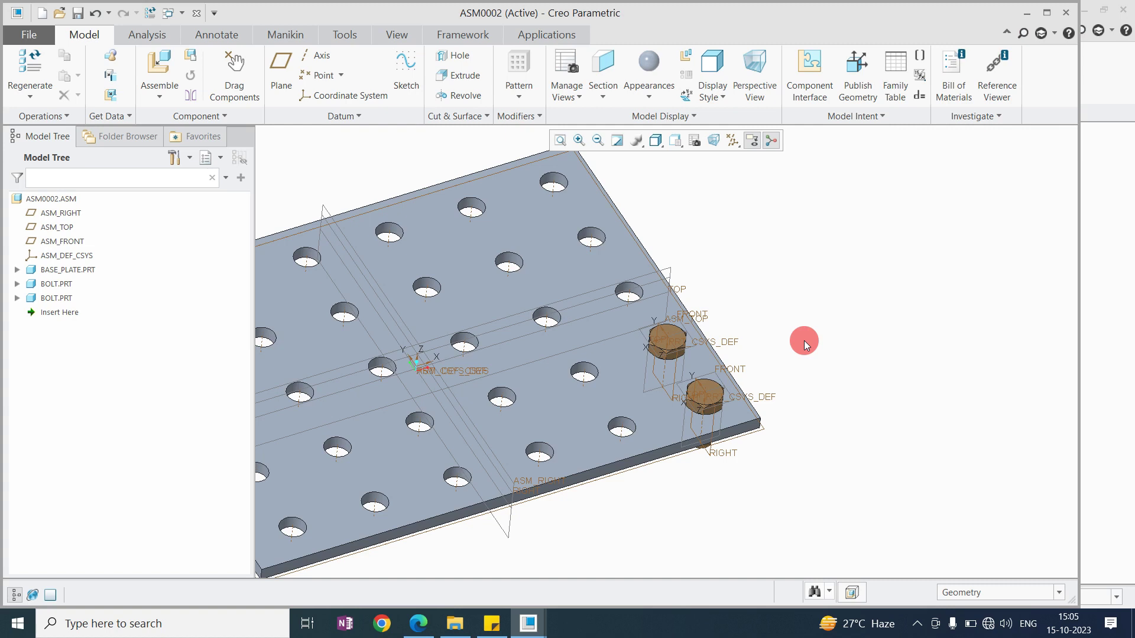
{"action": "scroll", "coordinate": [760, 367], "scroll_direction": "down", "scroll_amount": 5}
{"action": "scroll", "coordinate": [734, 368], "scroll_direction": "up", "scroll_amount": 8}
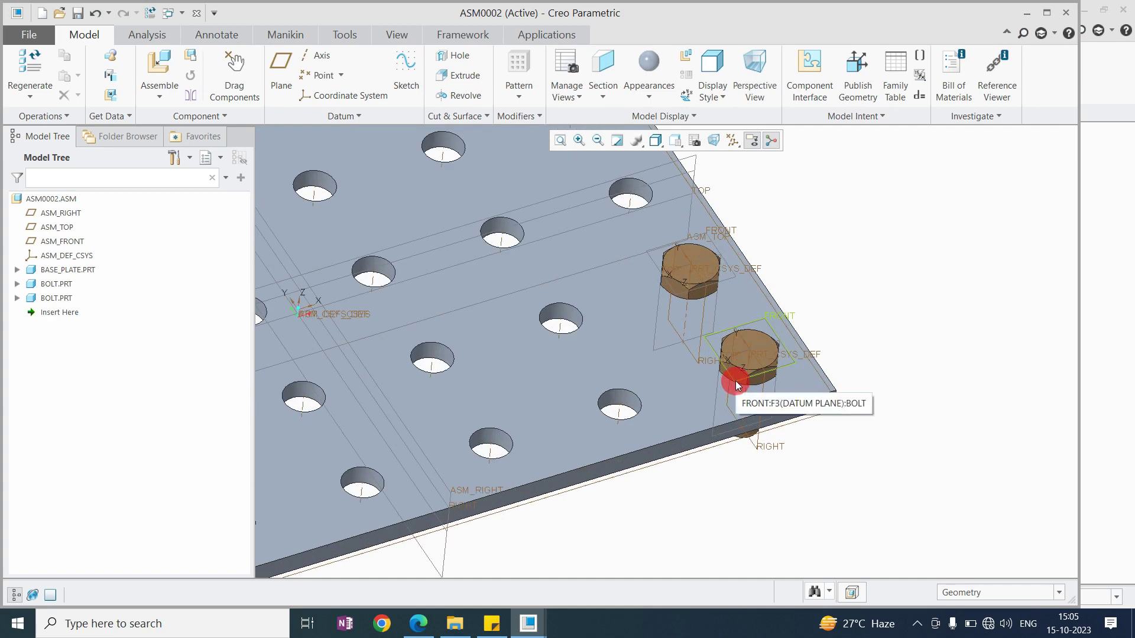
- Delete both placed bolts from the assembly, leaving only the base plate
{"action": "scroll", "coordinate": [746, 389], "scroll_direction": "down", "scroll_amount": 2}
{"action": "left_click", "coordinate": [53, 284]}
{"action": "left_click", "coordinate": [49, 299], "text": "ctrl"}
{"action": "key", "text": "Delete"}
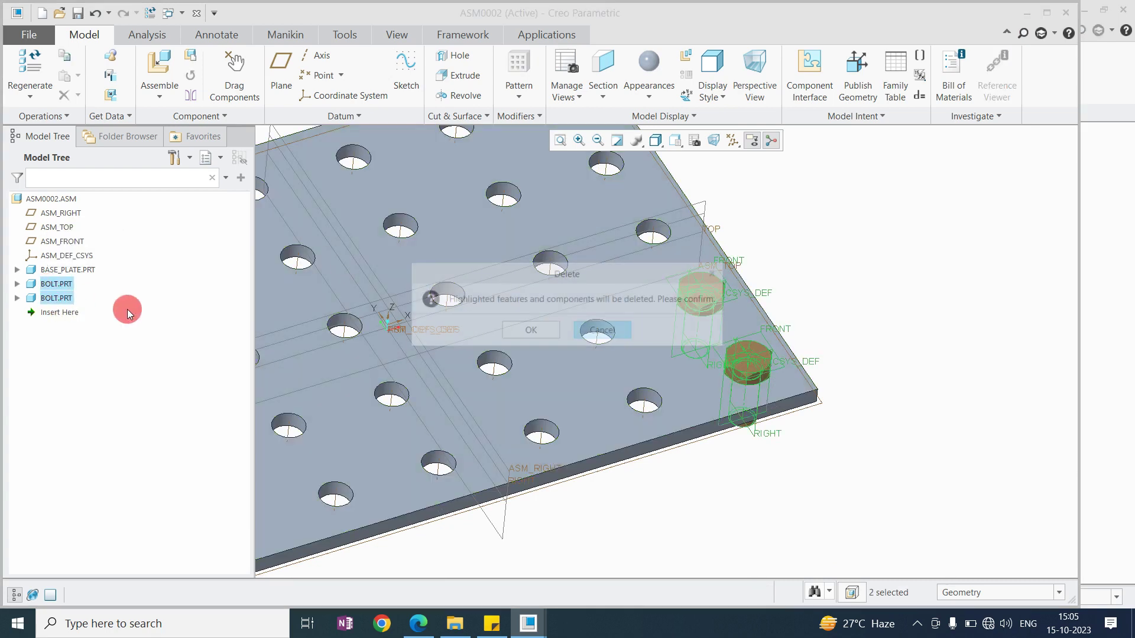
{"action": "left_click", "coordinate": [528, 325]}
{"action": "scroll", "coordinate": [658, 405], "scroll_direction": "down", "scroll_amount": 5}
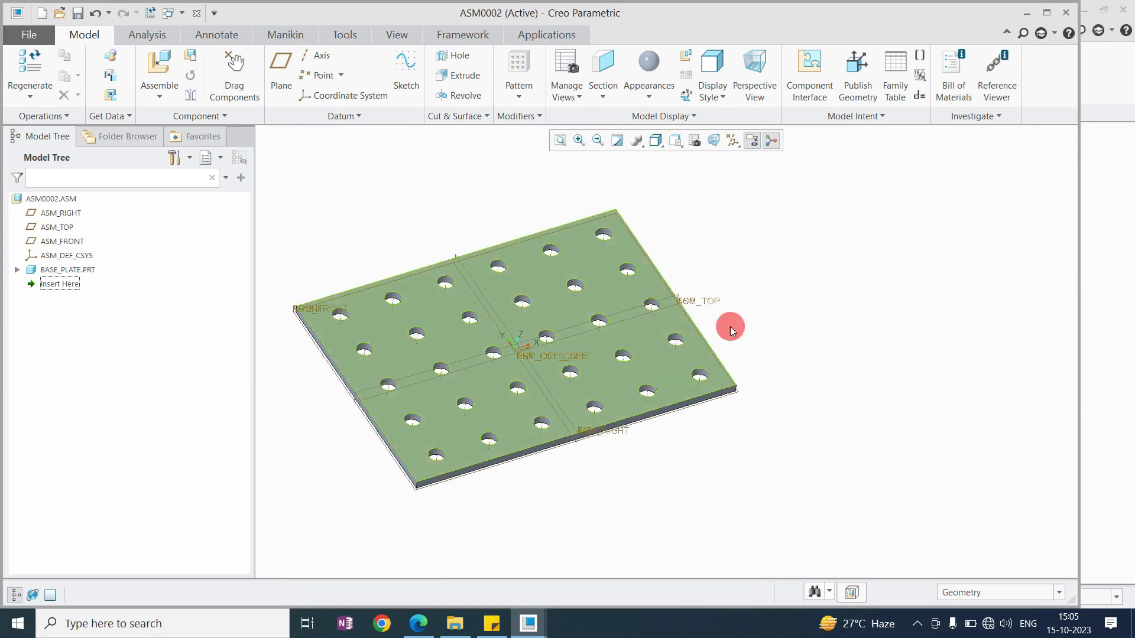
{"action": "scroll", "coordinate": [754, 301], "scroll_direction": "down", "scroll_amount": 2}
{"action": "scroll", "coordinate": [712, 299], "scroll_direction": "up", "scroll_amount": 2}
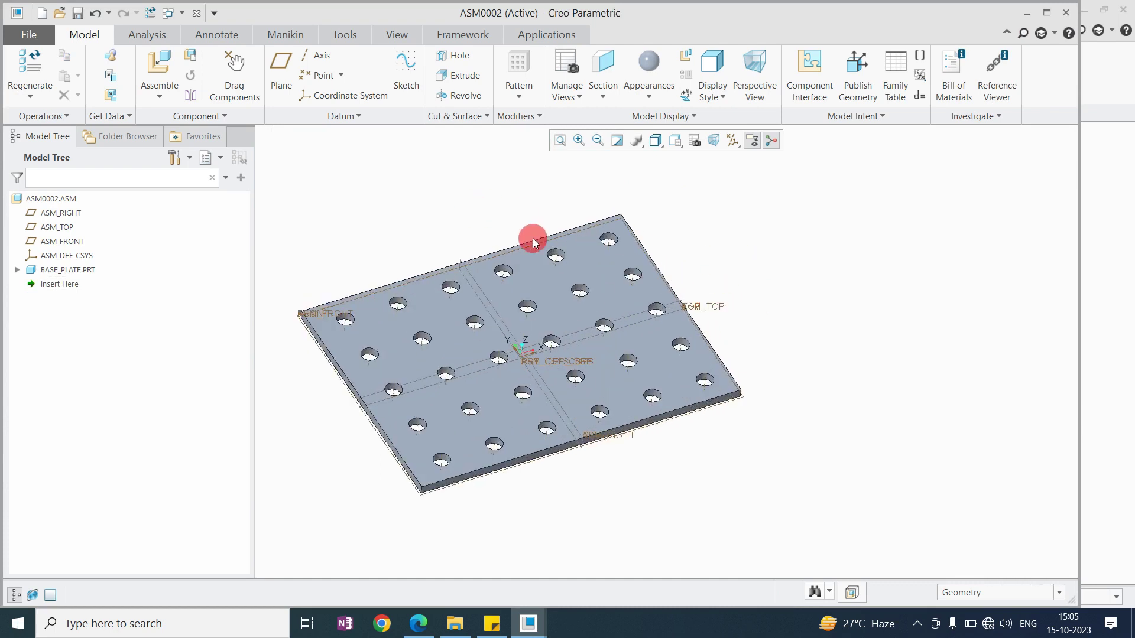
- Switch to the base plate part's own window and start a component interface named base_plate
{"action": "left_click", "coordinate": [168, 13]}
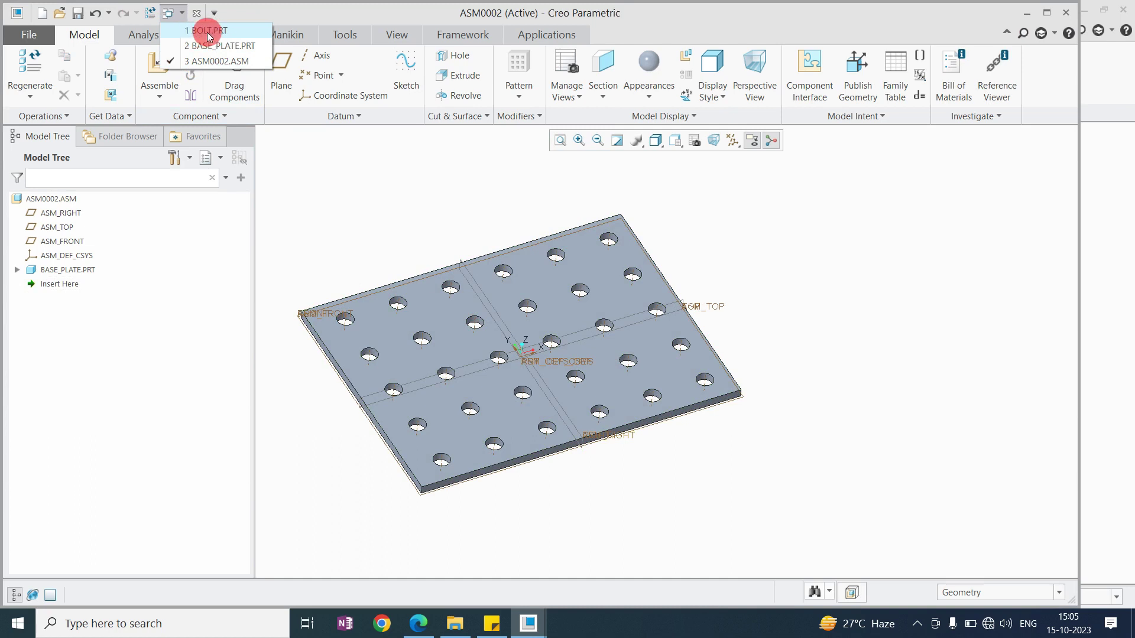
{"action": "left_click", "coordinate": [208, 32]}
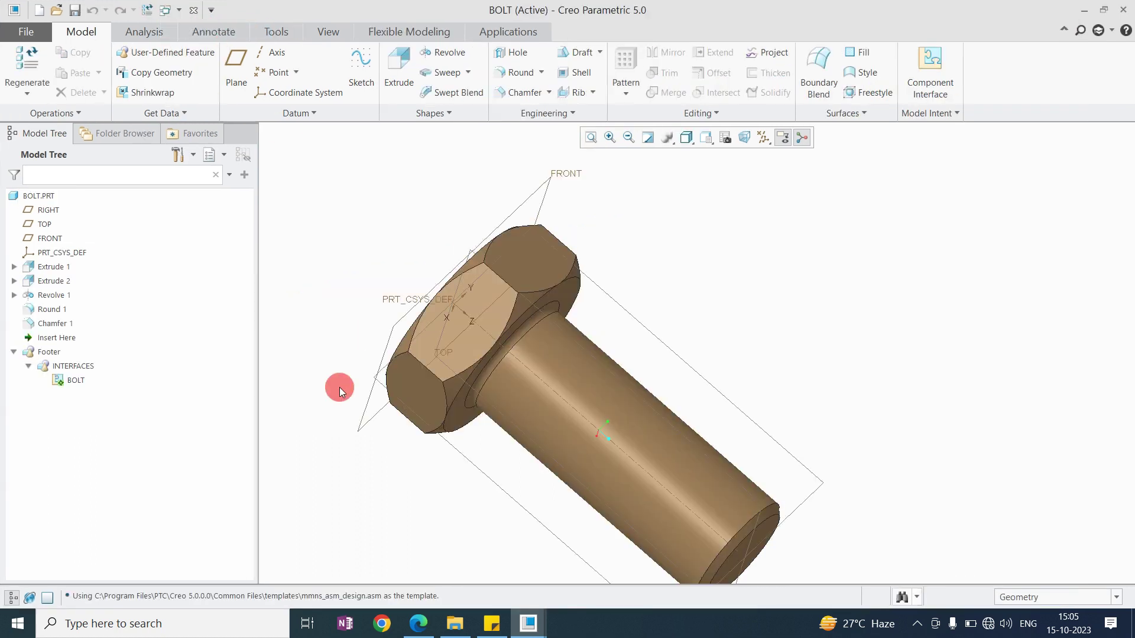
{"action": "left_click", "coordinate": [168, 13]}
{"action": "left_click", "coordinate": [192, 47]}
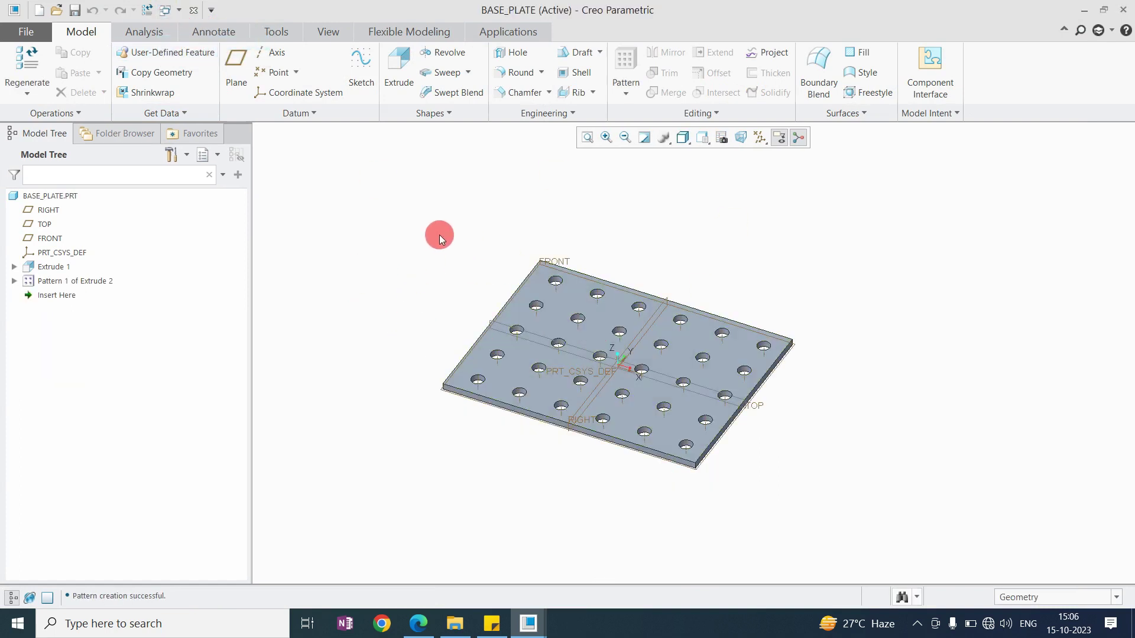
{"action": "left_click", "coordinate": [934, 74]}
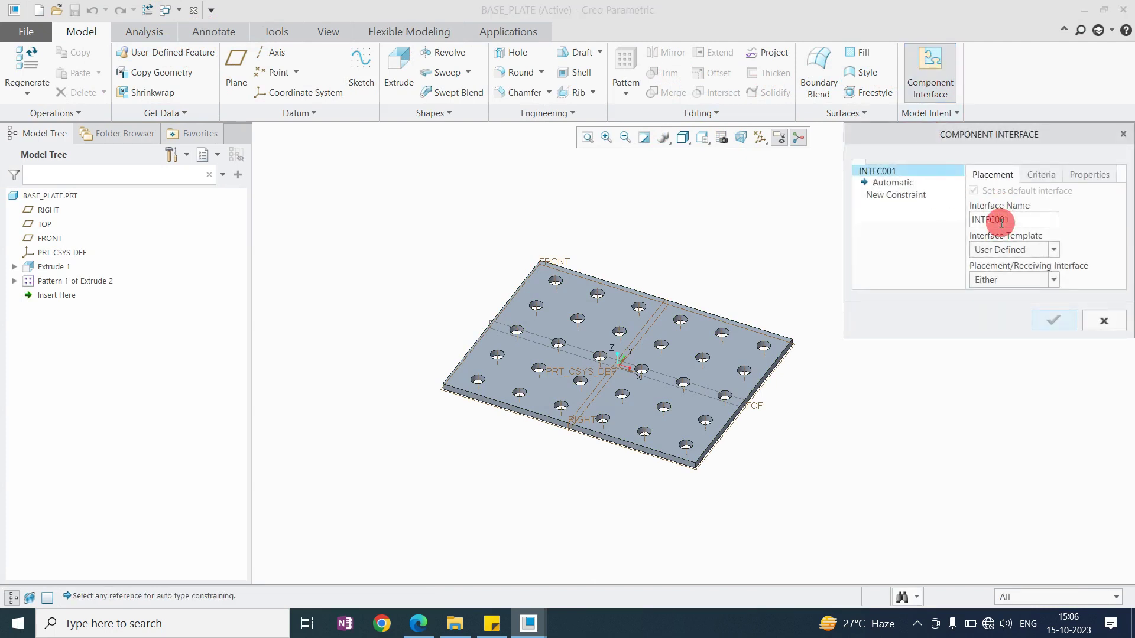
{"action": "type", "text": "base_plate"}
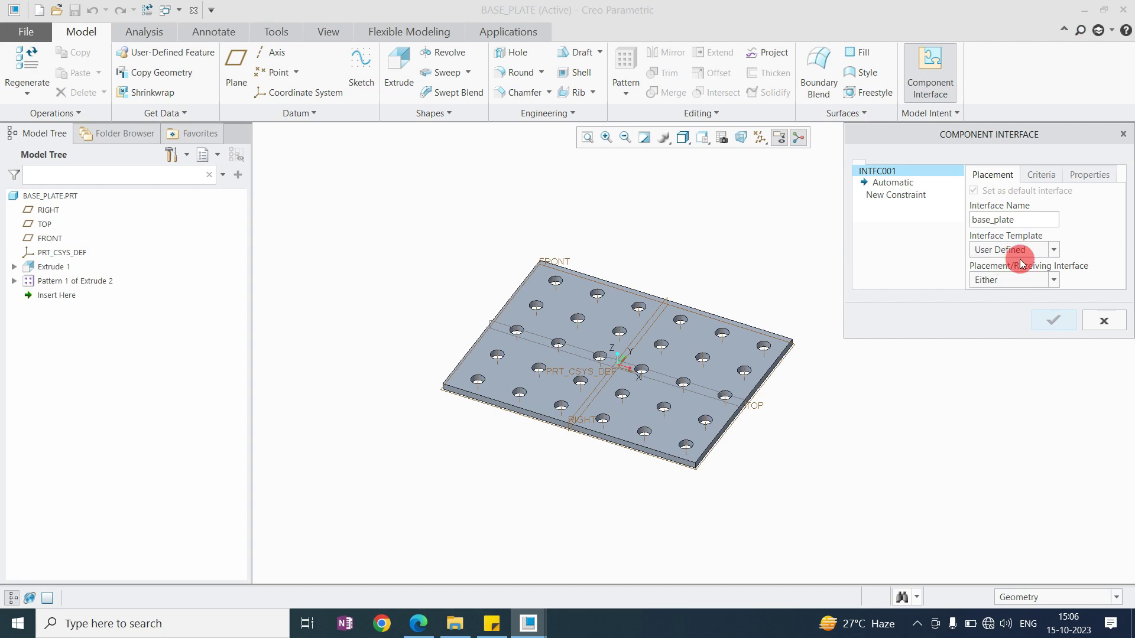
- Give the base_plate interface a Coincident constraint on the inner surface of the plate's corner hole
{"action": "left_click", "coordinate": [893, 183]}
{"action": "scroll", "coordinate": [775, 310], "scroll_direction": "up", "scroll_amount": 2}
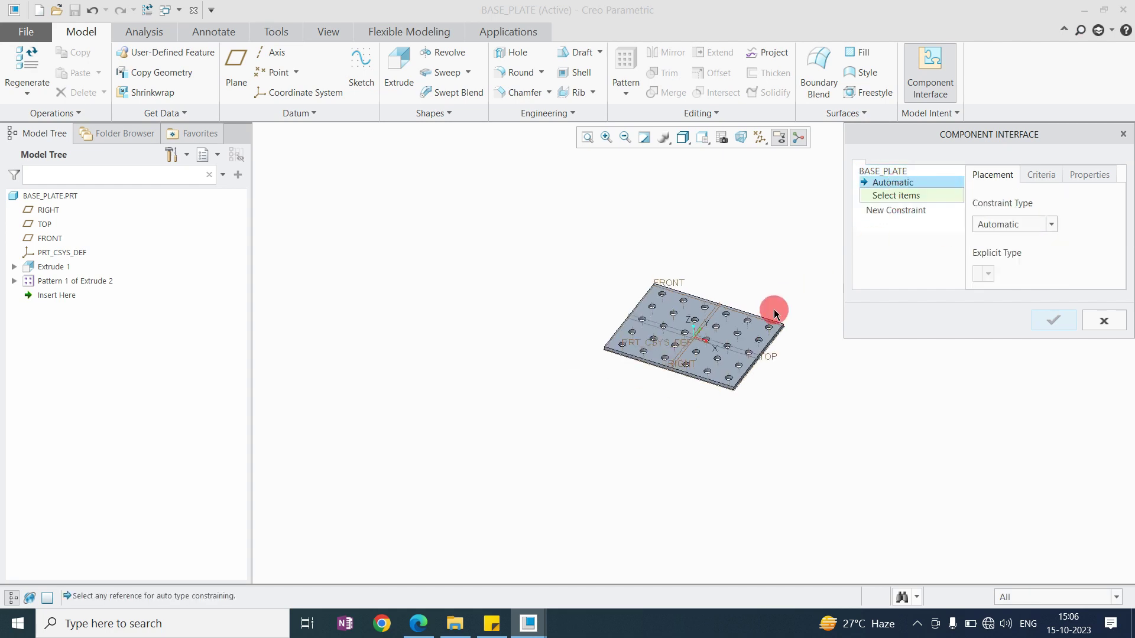
{"action": "scroll", "coordinate": [765, 328], "scroll_direction": "down", "scroll_amount": 8}
{"action": "left_click", "coordinate": [741, 338]}
{"action": "scroll", "coordinate": [637, 308], "scroll_direction": "up", "scroll_amount": 4}
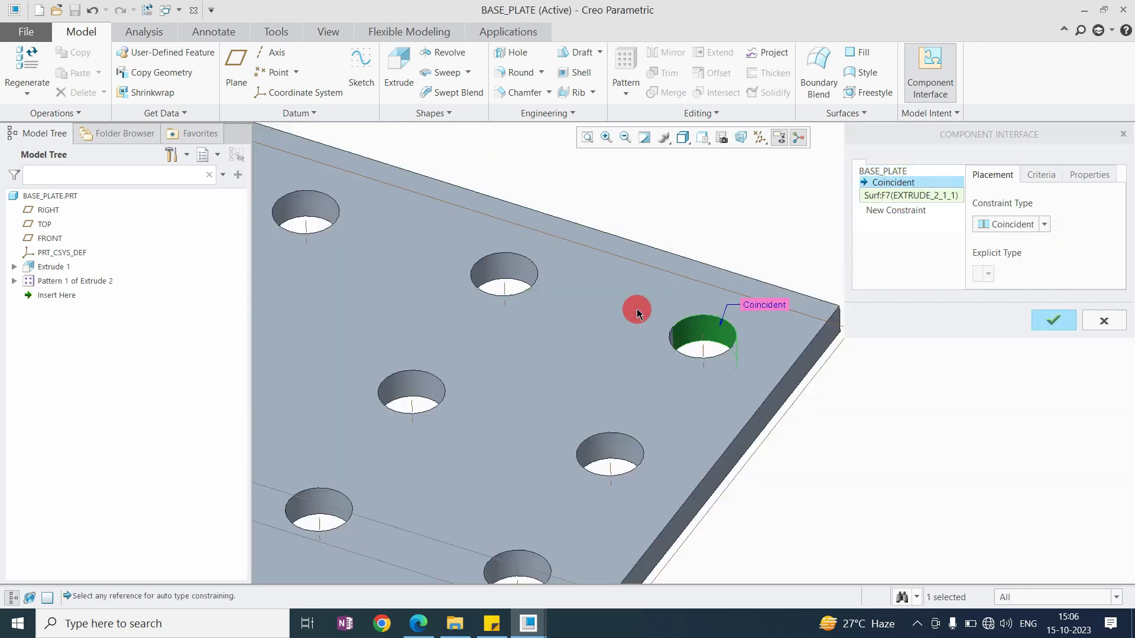
- Add a second Coincident constraint on the plate's upper face and accept the base_plate interface
{"action": "left_click", "coordinate": [889, 212]}
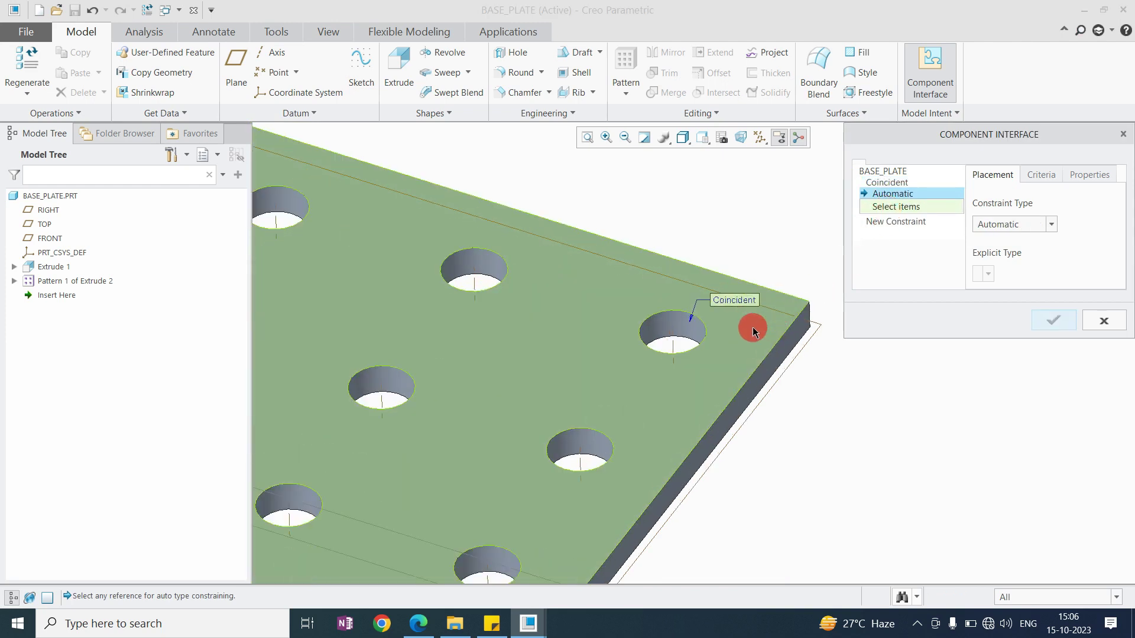
{"action": "left_click", "coordinate": [749, 328]}
{"action": "scroll", "coordinate": [649, 301], "scroll_direction": "down", "scroll_amount": 3}
{"action": "scroll", "coordinate": [649, 301], "scroll_direction": "up", "scroll_amount": 2}
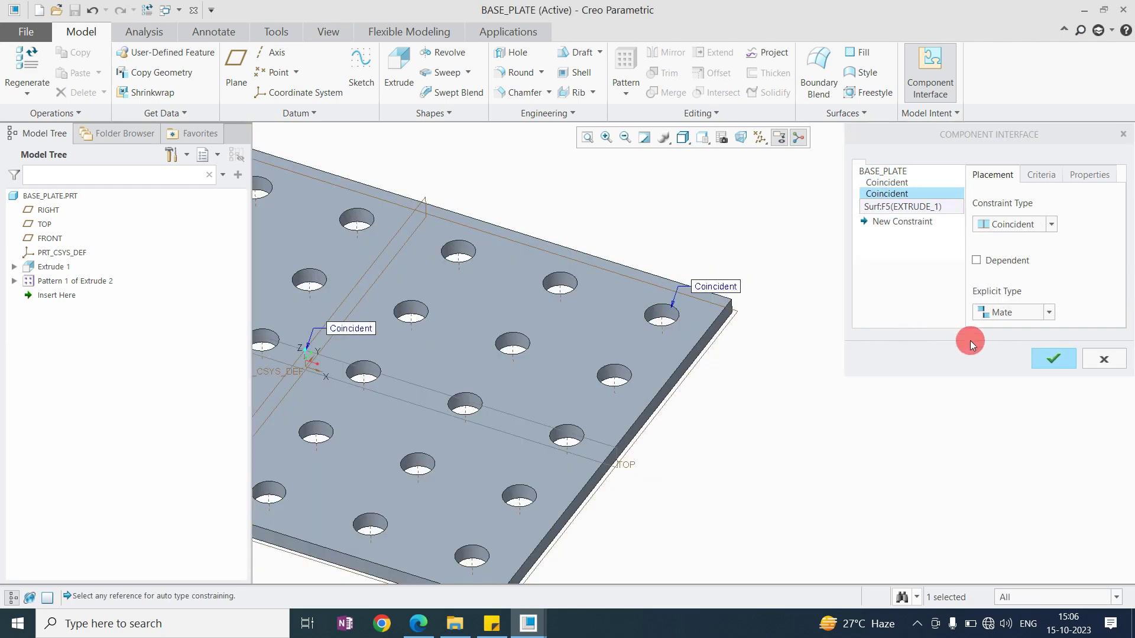
{"action": "left_click", "coordinate": [1056, 356]}
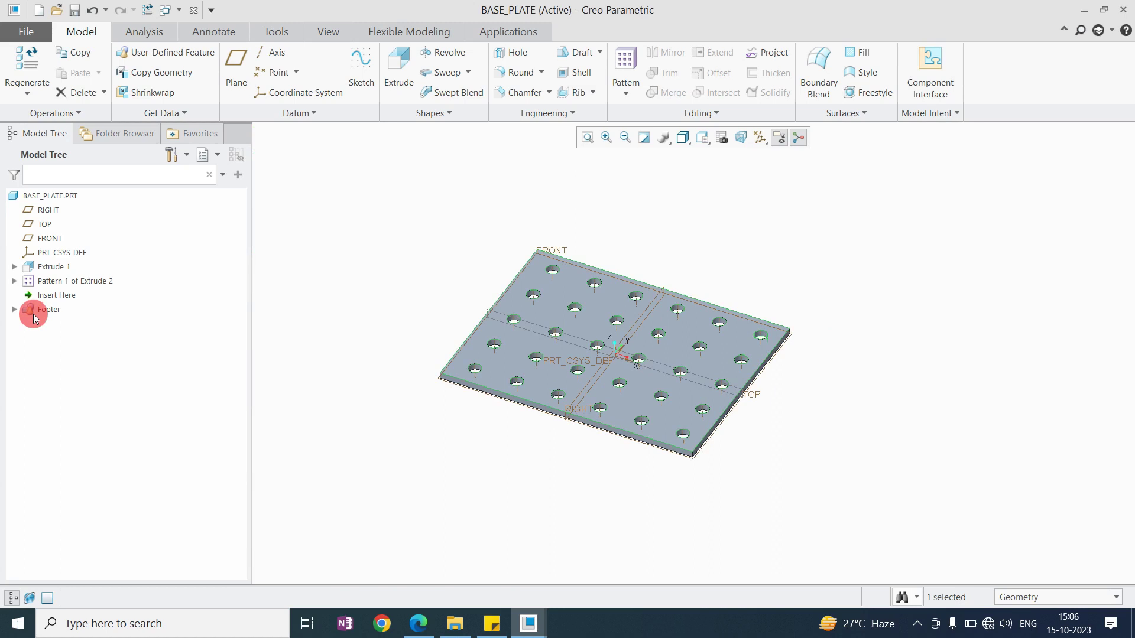
- Expand the Footer and its INTERFACES group in the base plate's model tree to check the new interface
{"action": "left_click", "coordinate": [14, 309]}
{"action": "left_click", "coordinate": [29, 323]}
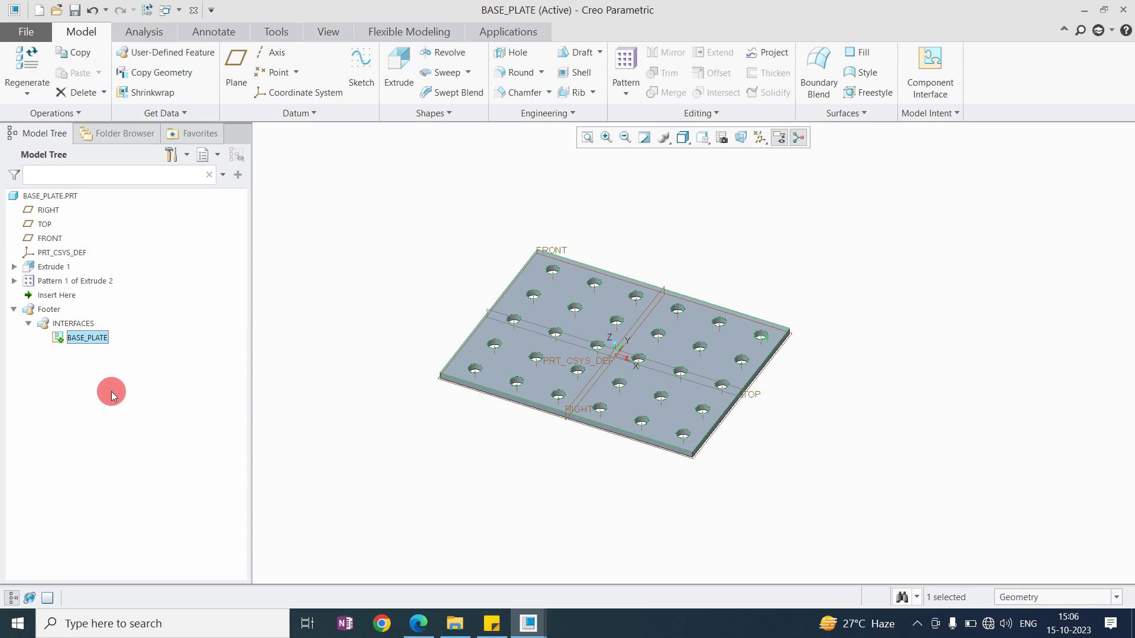
{"action": "left_click", "coordinate": [412, 230]}
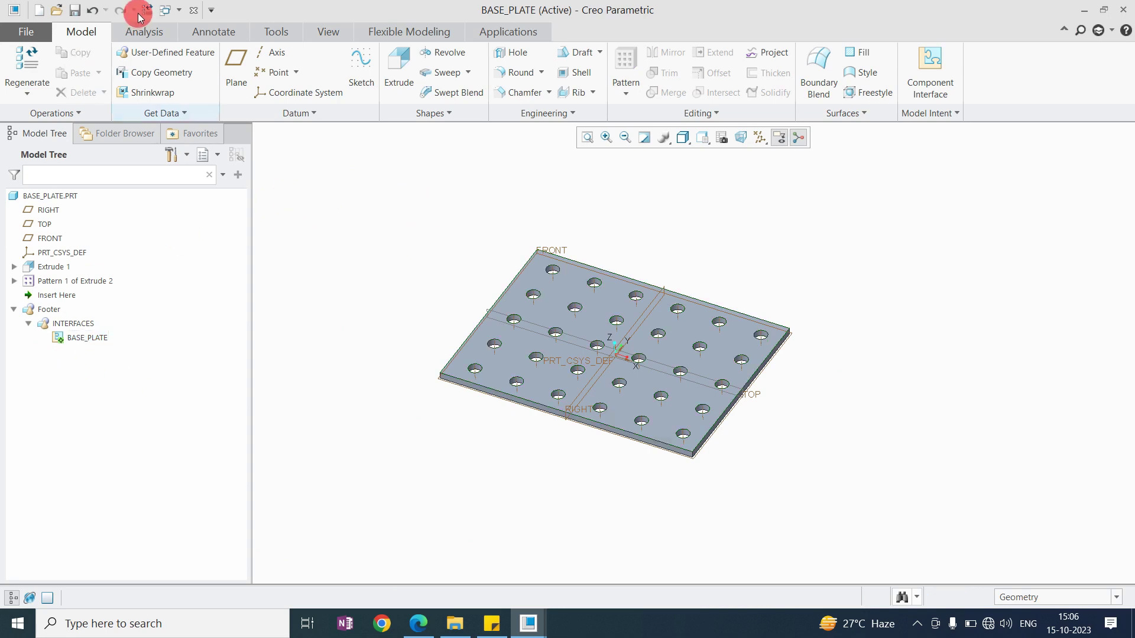
- Switch back to assembly ASM0002 and bring in bolt.prt as a new component
{"action": "left_click", "coordinate": [178, 10]}
{"action": "left_click", "coordinate": [201, 57]}
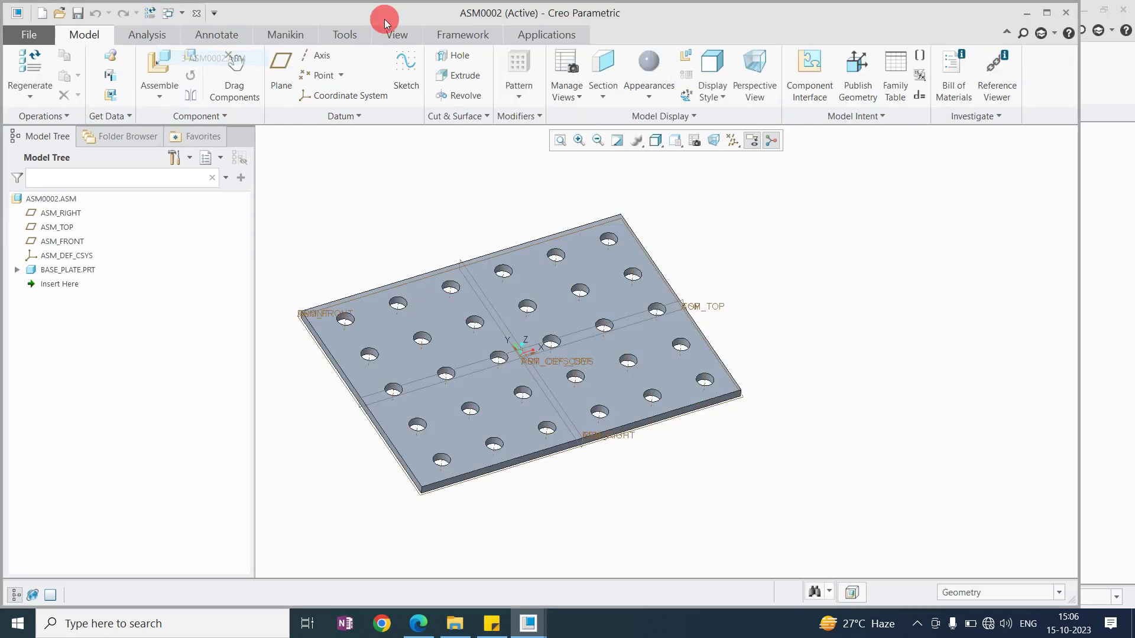
{"action": "left_click", "coordinate": [157, 66]}
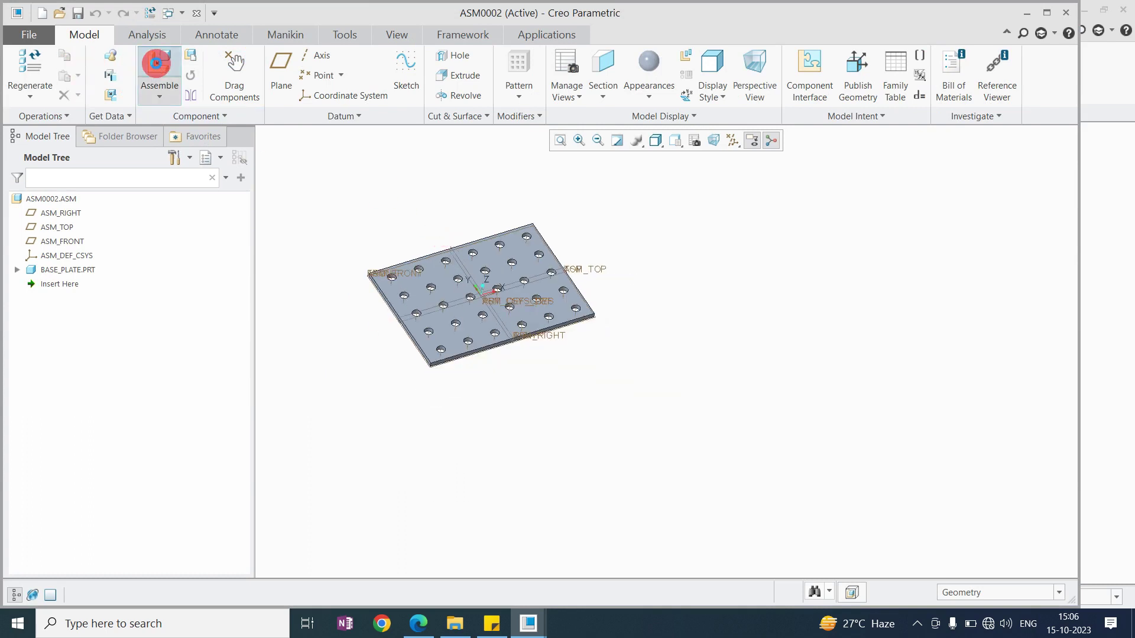
{"action": "left_click", "coordinate": [431, 232]}
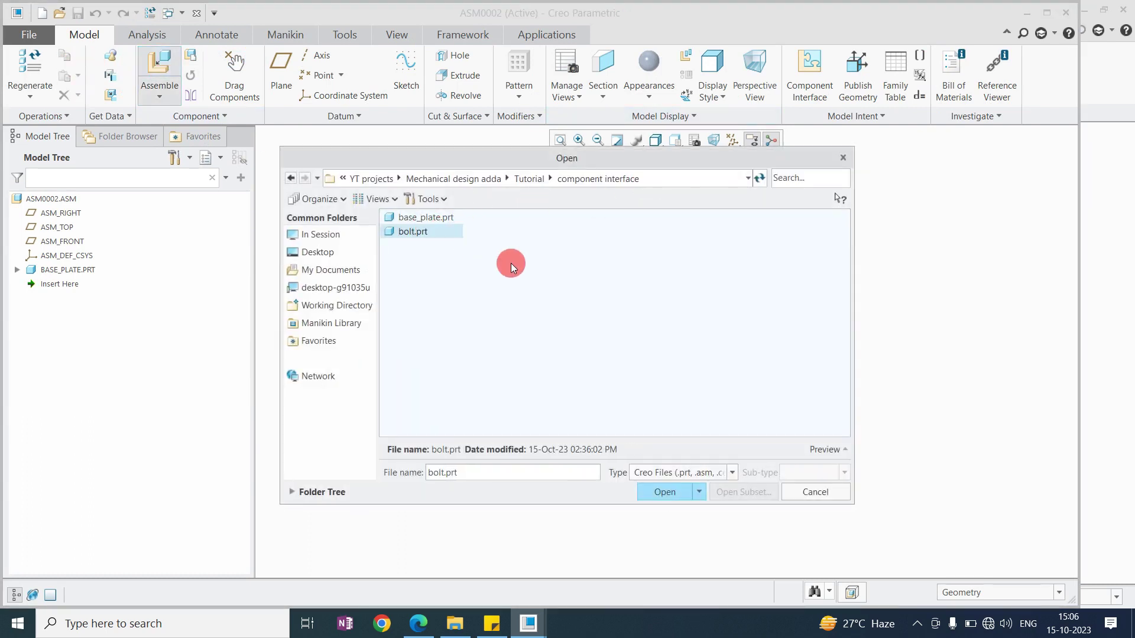
{"action": "key", "text": "Return"}
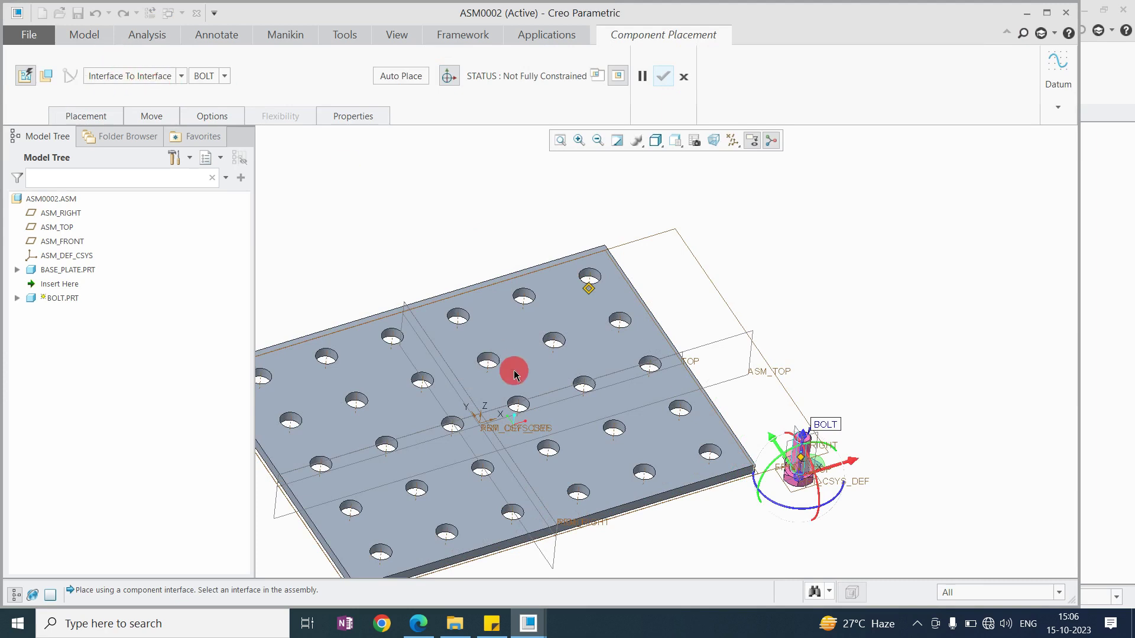
- Place the bolt in the corner hole by matching its BOLT interface to the base plate's interface marker
{"action": "scroll", "coordinate": [668, 379], "scroll_direction": "up", "scroll_amount": 3}
{"action": "scroll", "coordinate": [652, 448], "scroll_direction": "down", "scroll_amount": 3}
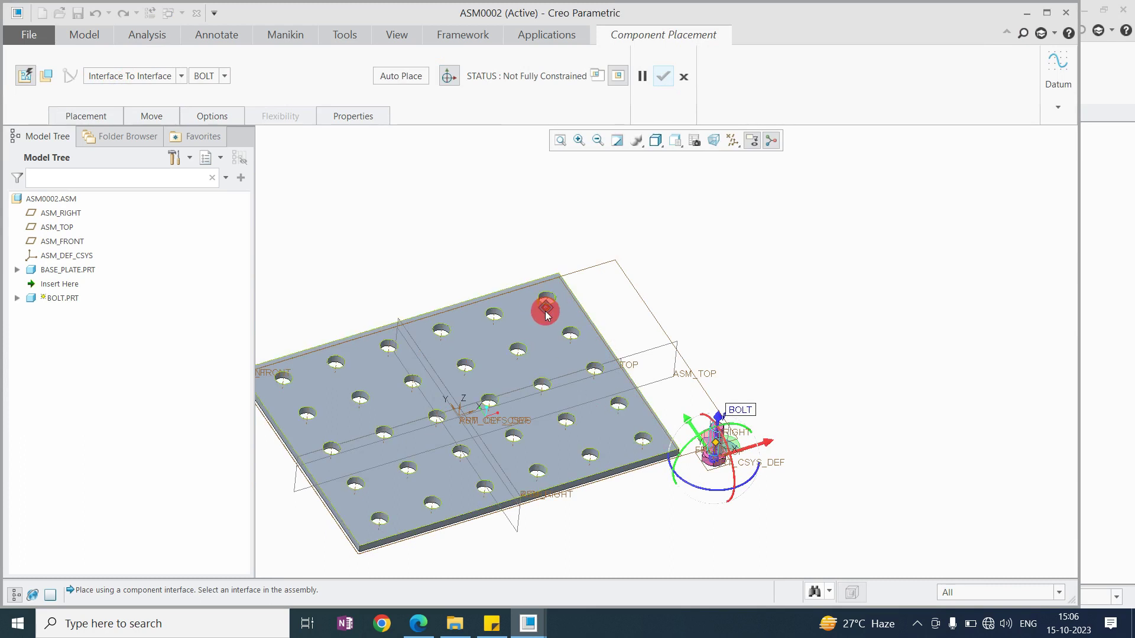
{"action": "scroll", "coordinate": [714, 449], "scroll_direction": "up", "scroll_amount": 3}
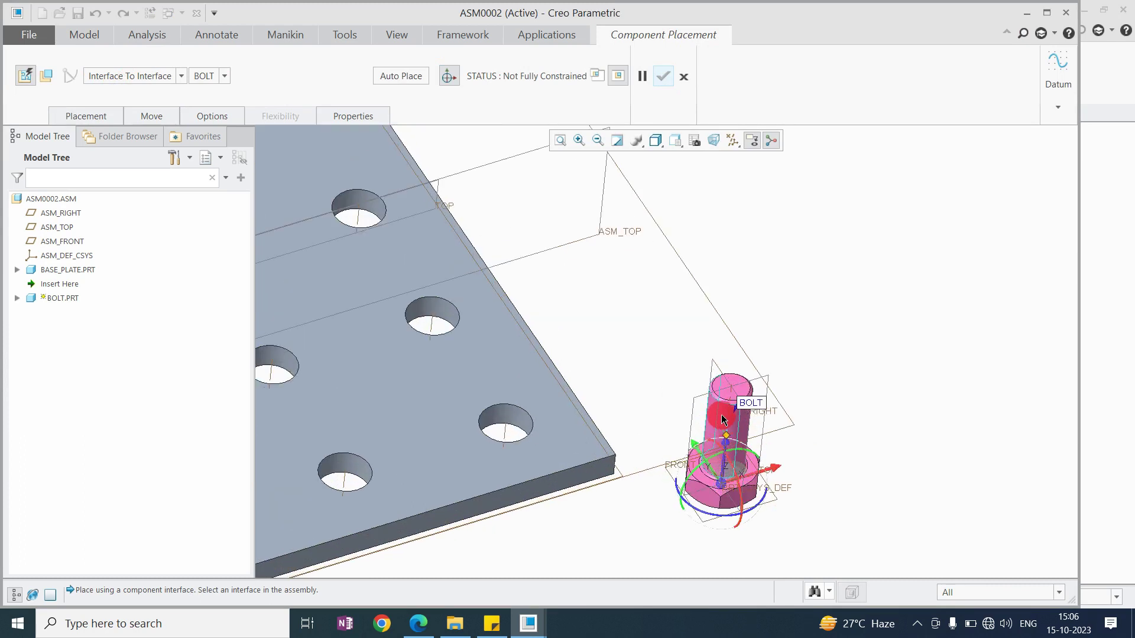
{"action": "scroll", "coordinate": [730, 433], "scroll_direction": "down", "scroll_amount": 2}
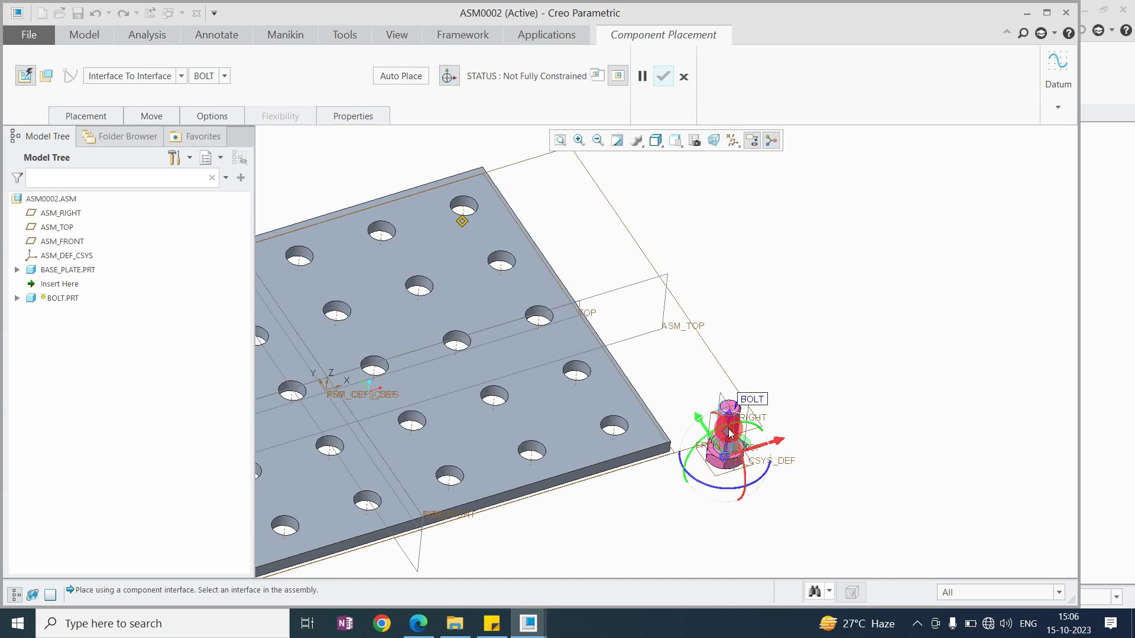
{"action": "scroll", "coordinate": [730, 432], "scroll_direction": "up", "scroll_amount": 2}
{"action": "scroll", "coordinate": [739, 421], "scroll_direction": "down", "scroll_amount": 2}
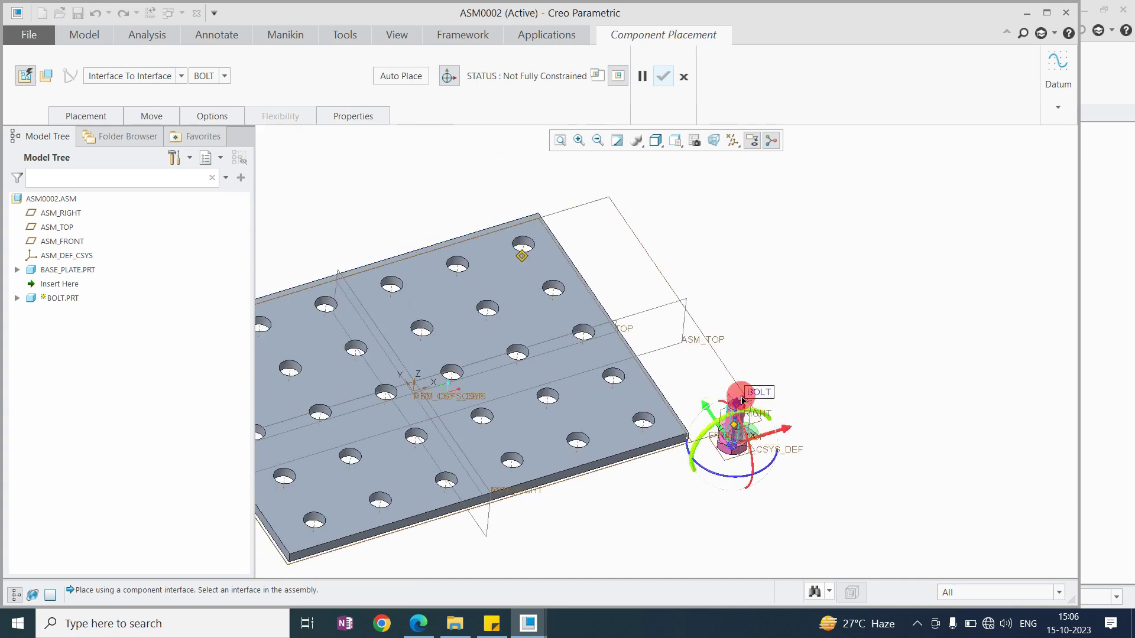
{"action": "scroll", "coordinate": [742, 401], "scroll_direction": "up", "scroll_amount": 3}
{"action": "scroll", "coordinate": [752, 426], "scroll_direction": "down", "scroll_amount": 2}
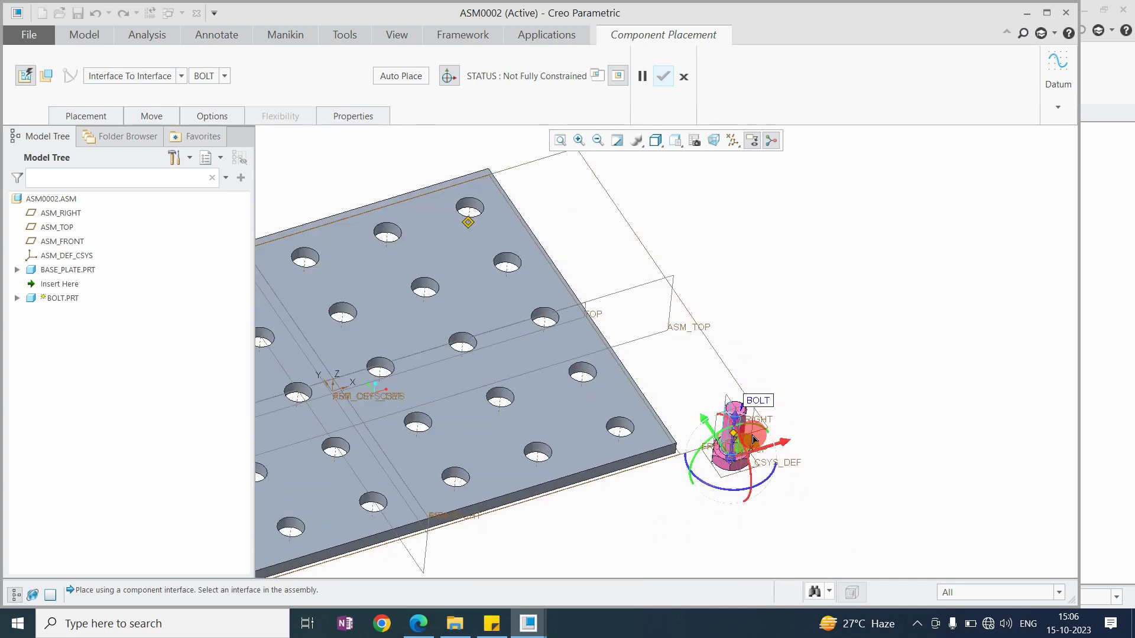
{"action": "scroll", "coordinate": [753, 438], "scroll_direction": "down", "scroll_amount": 3}
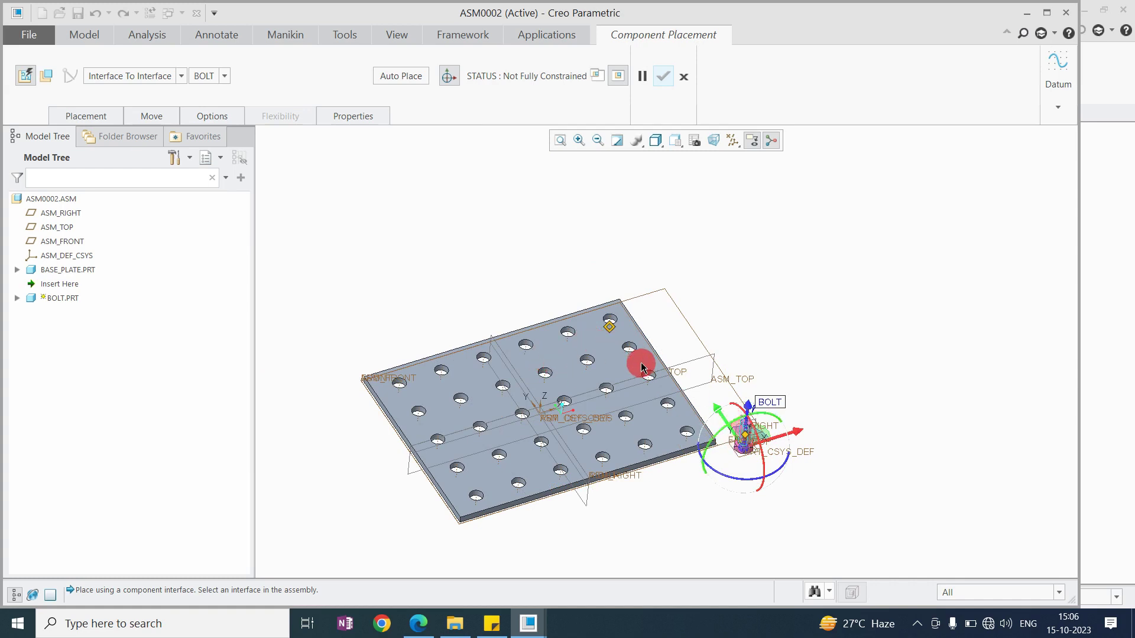
{"action": "scroll", "coordinate": [642, 367], "scroll_direction": "up", "scroll_amount": 1}
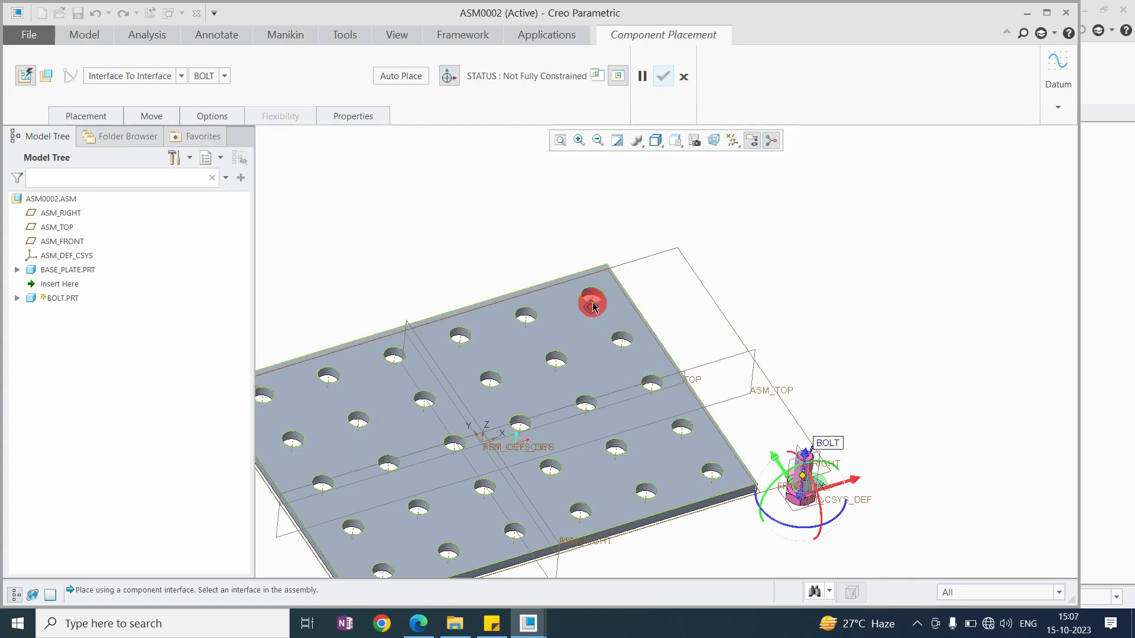
{"action": "scroll", "coordinate": [597, 310], "scroll_direction": "down", "scroll_amount": 5}
{"action": "scroll", "coordinate": [605, 320], "scroll_direction": "up", "scroll_amount": 1}
{"action": "scroll", "coordinate": [609, 317], "scroll_direction": "up", "scroll_amount": 4}
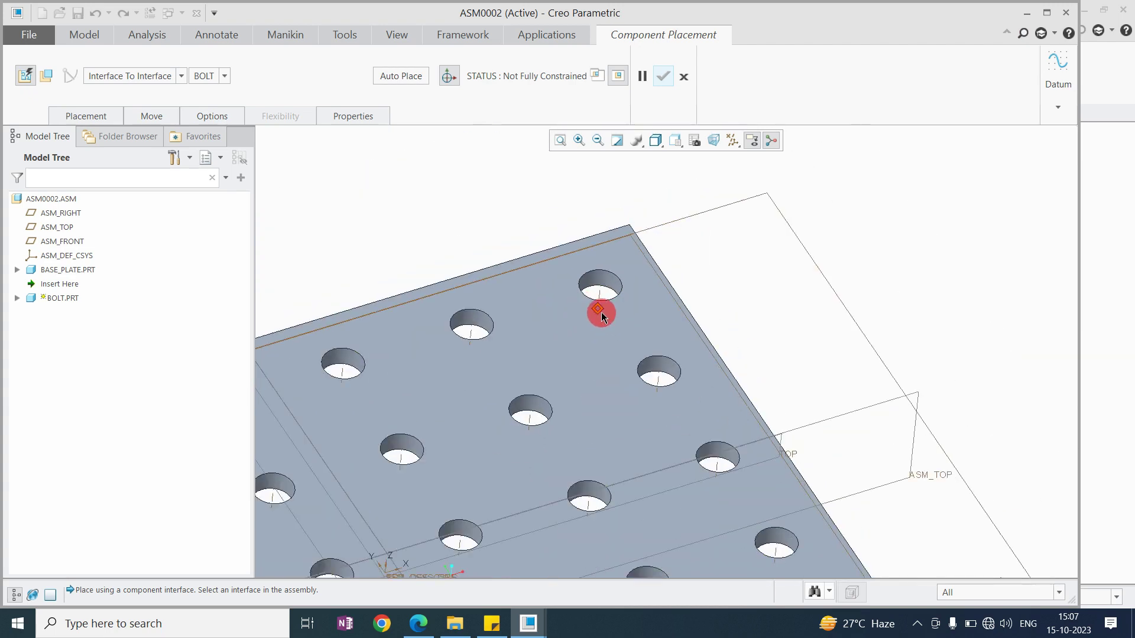
{"action": "left_click", "coordinate": [601, 316]}
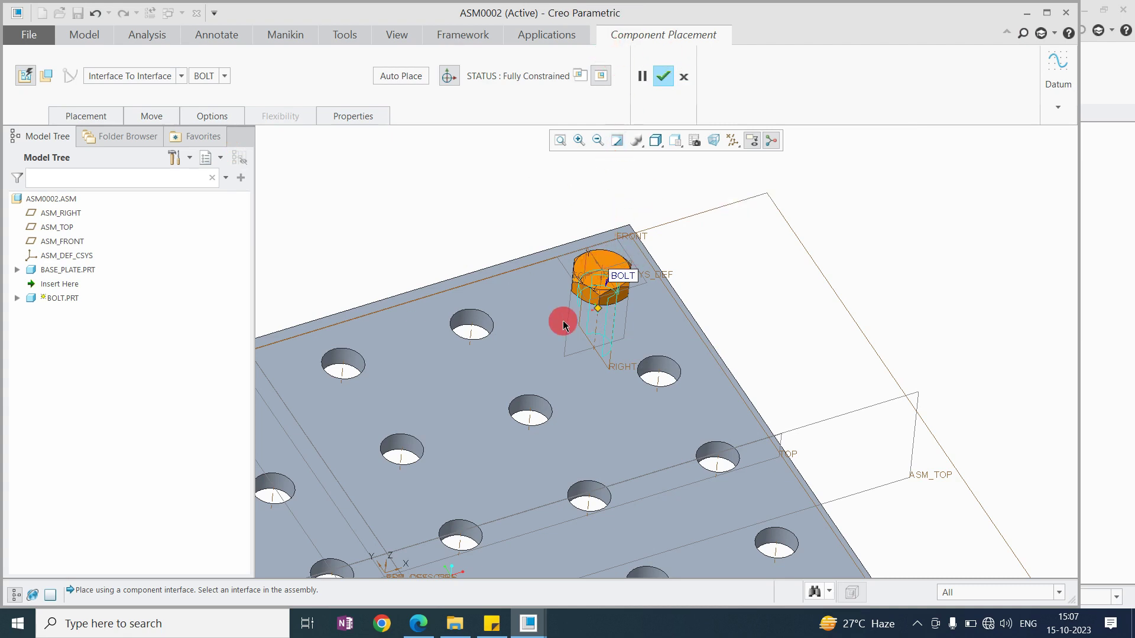
{"action": "scroll", "coordinate": [628, 300], "scroll_direction": "up", "scroll_amount": 5}
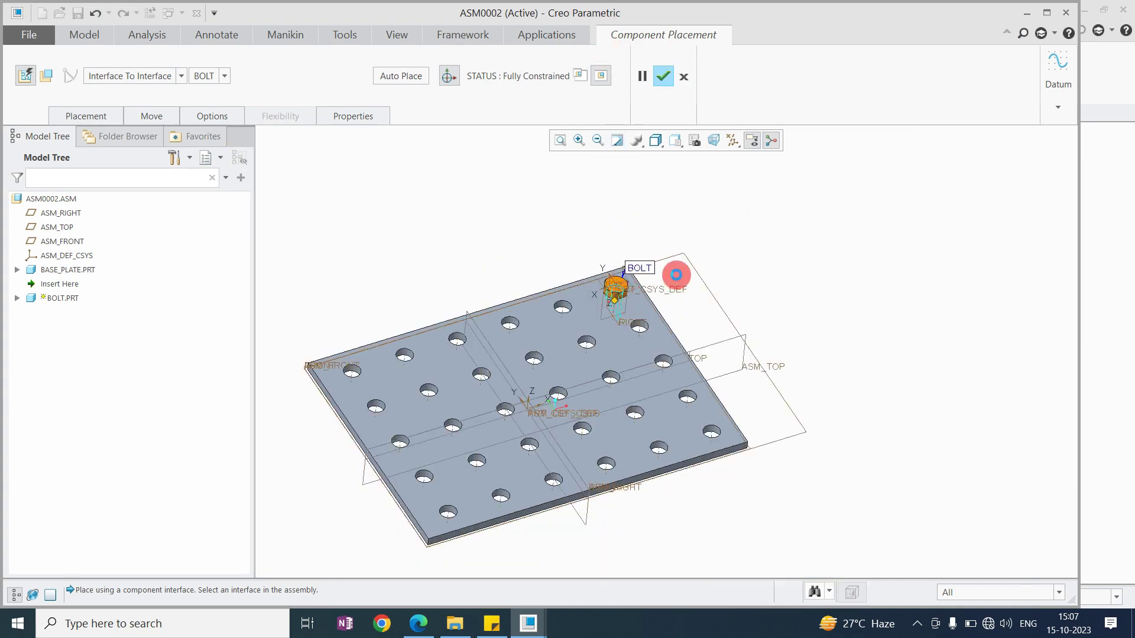
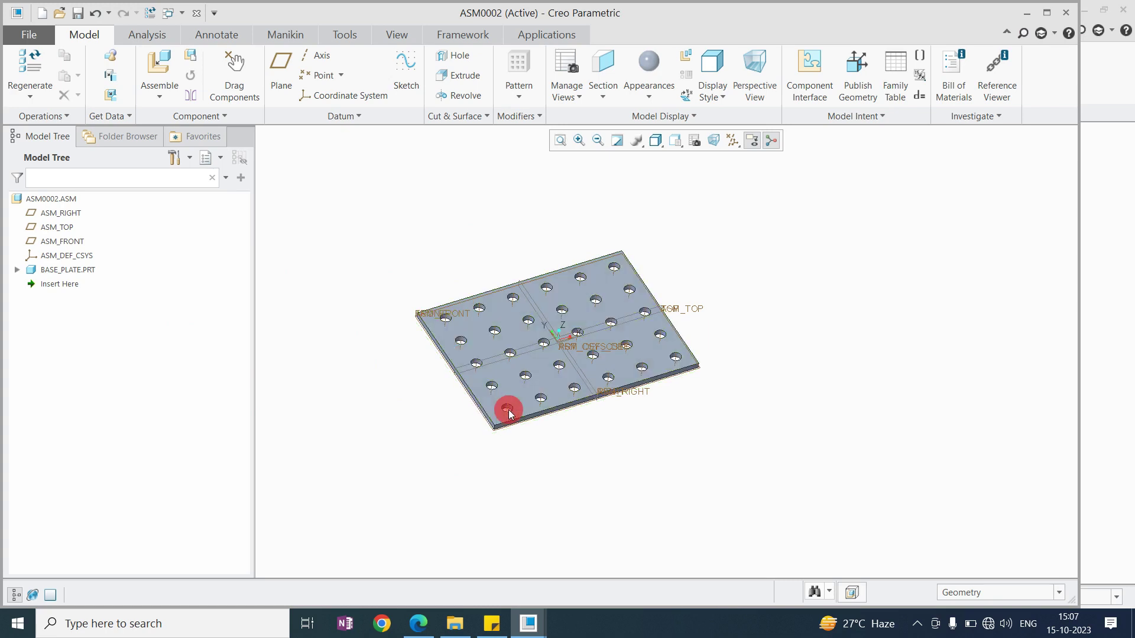
{"action": "left_click", "coordinate": [621, 276]}
{"action": "scroll", "coordinate": [620, 276], "scroll_direction": "up", "scroll_amount": 3}
{"action": "left_click", "coordinate": [562, 271]}
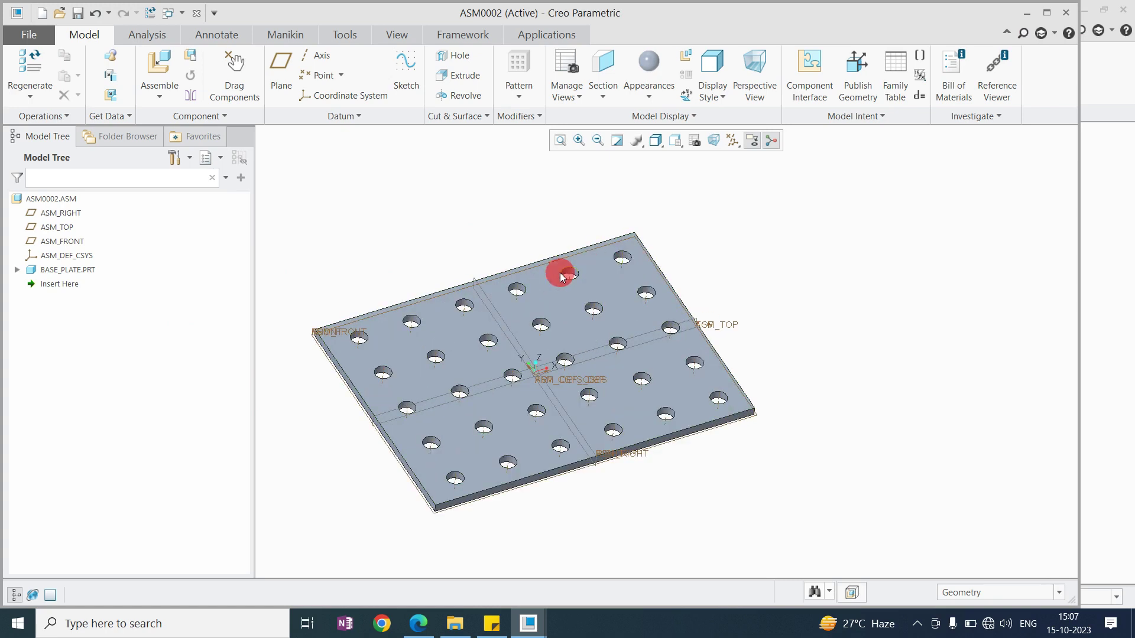
{"action": "left_click", "coordinate": [600, 304]}
{"action": "left_click", "coordinate": [623, 262]}
{"action": "left_click", "coordinate": [525, 292]}
{"action": "left_click", "coordinate": [386, 319]}
{"action": "left_click", "coordinate": [381, 331]}
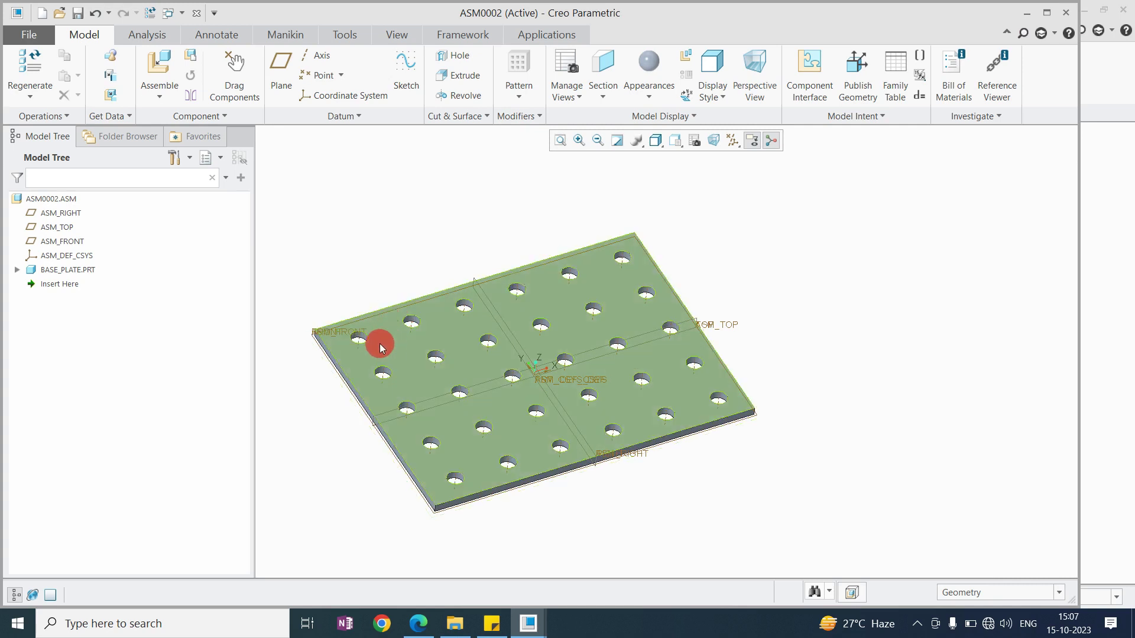
{"action": "left_click", "coordinate": [651, 260]}
{"action": "left_click", "coordinate": [697, 412]}
{"action": "left_click", "coordinate": [362, 413]}
{"action": "left_click", "coordinate": [369, 334]}
{"action": "left_click", "coordinate": [405, 325]}
{"action": "left_click", "coordinate": [561, 287]}
{"action": "left_click", "coordinate": [604, 273]}
{"action": "left_click", "coordinate": [711, 404]}
{"action": "left_click", "coordinate": [417, 354]}
{"action": "left_click", "coordinate": [692, 250]}
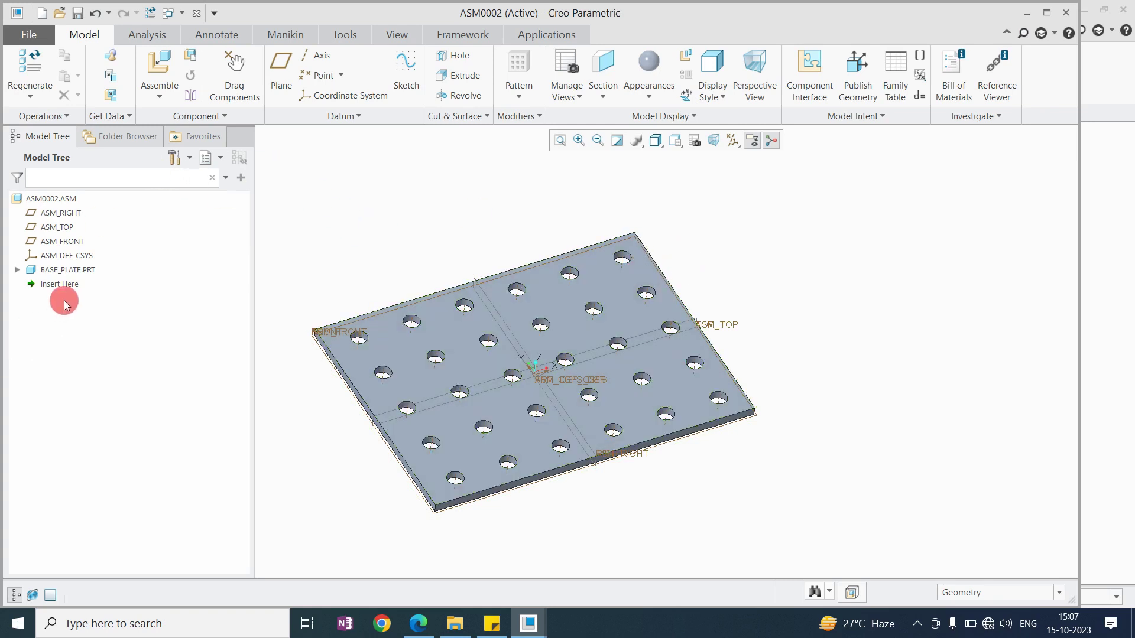
- Open the base plate part from the assembly in its own window
{"action": "left_click", "coordinate": [75, 270]}
{"action": "right_click", "coordinate": [75, 269]}
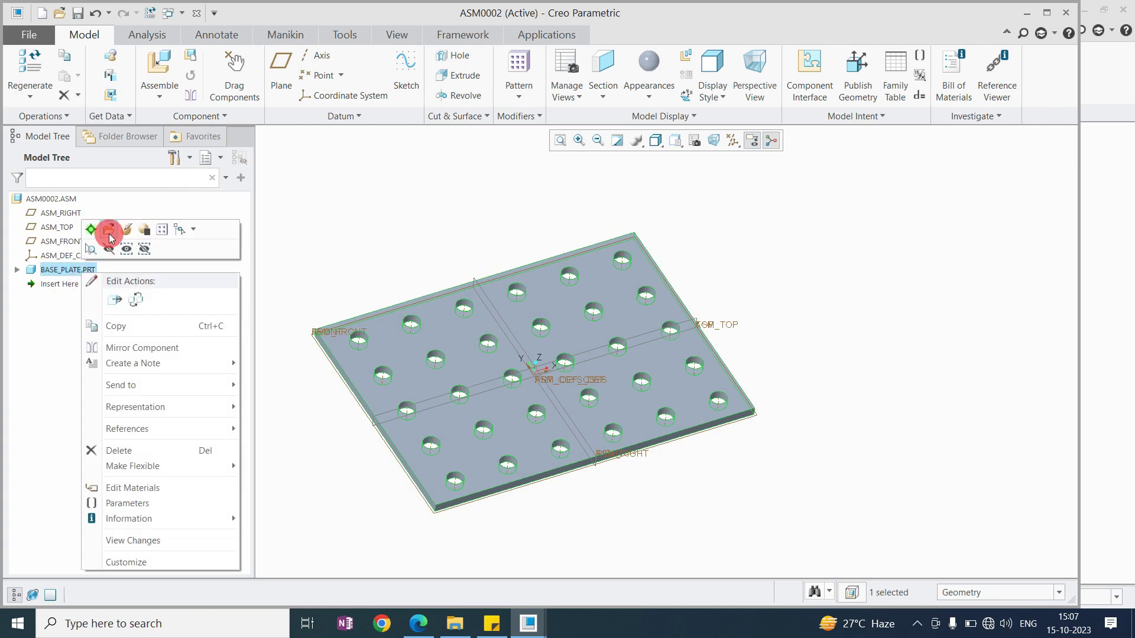
{"action": "left_click", "coordinate": [109, 236]}
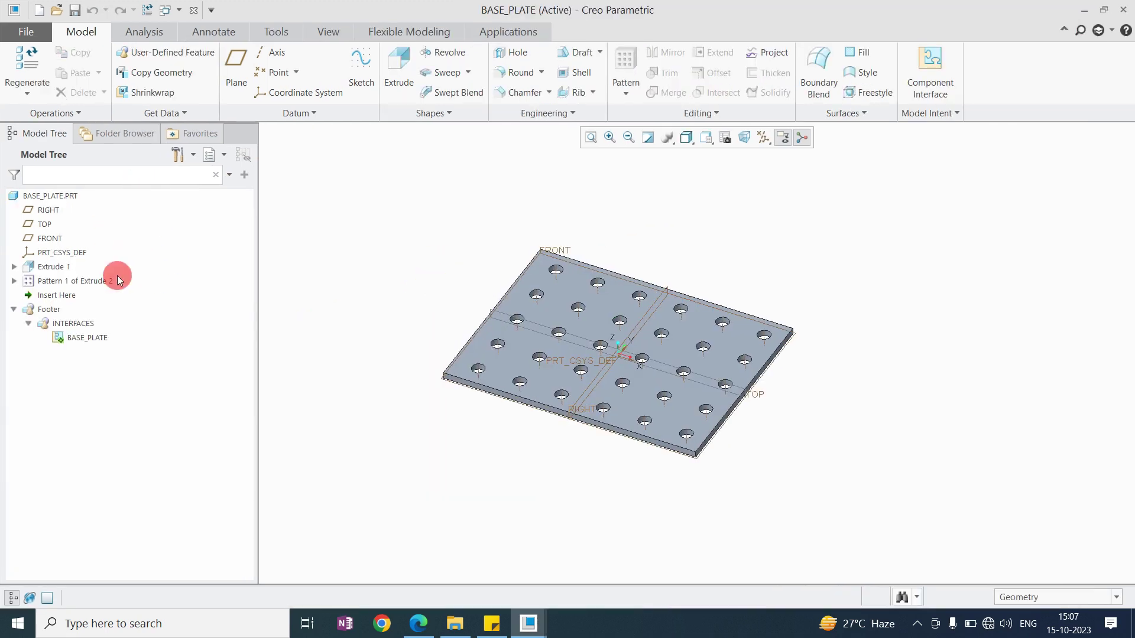
- Create a reference pattern of the BASE_PLATE interface across all the plate's holes and expand the Footer's INTERFACES group to check it
{"action": "left_click", "coordinate": [87, 337]}
{"action": "left_click", "coordinate": [309, 271]}
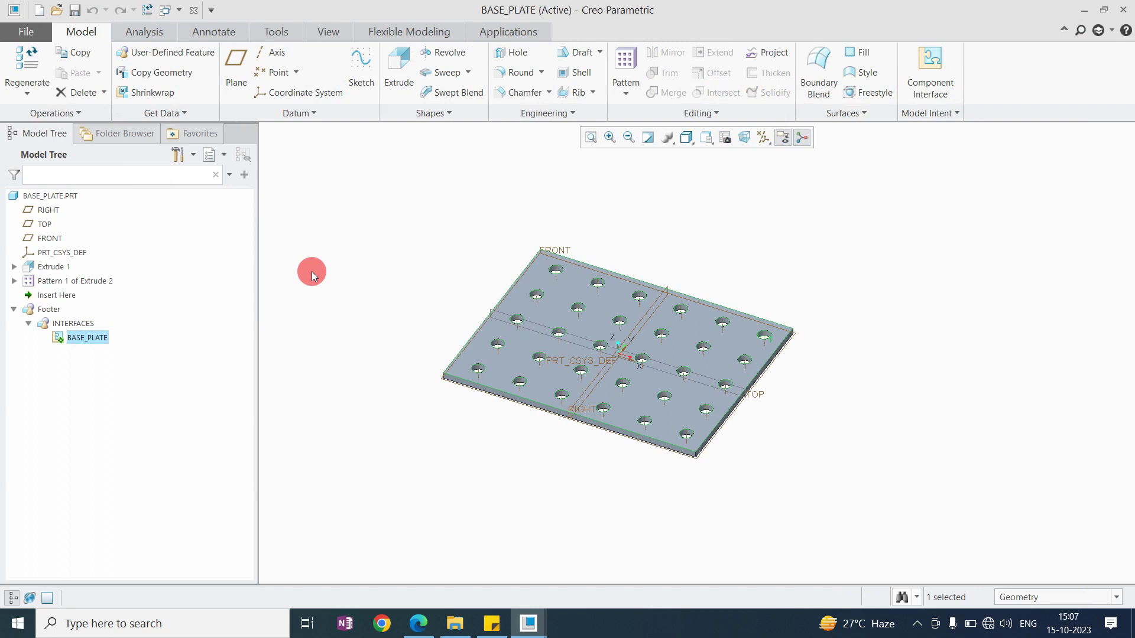
{"action": "left_click", "coordinate": [87, 339]}
{"action": "left_click", "coordinate": [380, 235]}
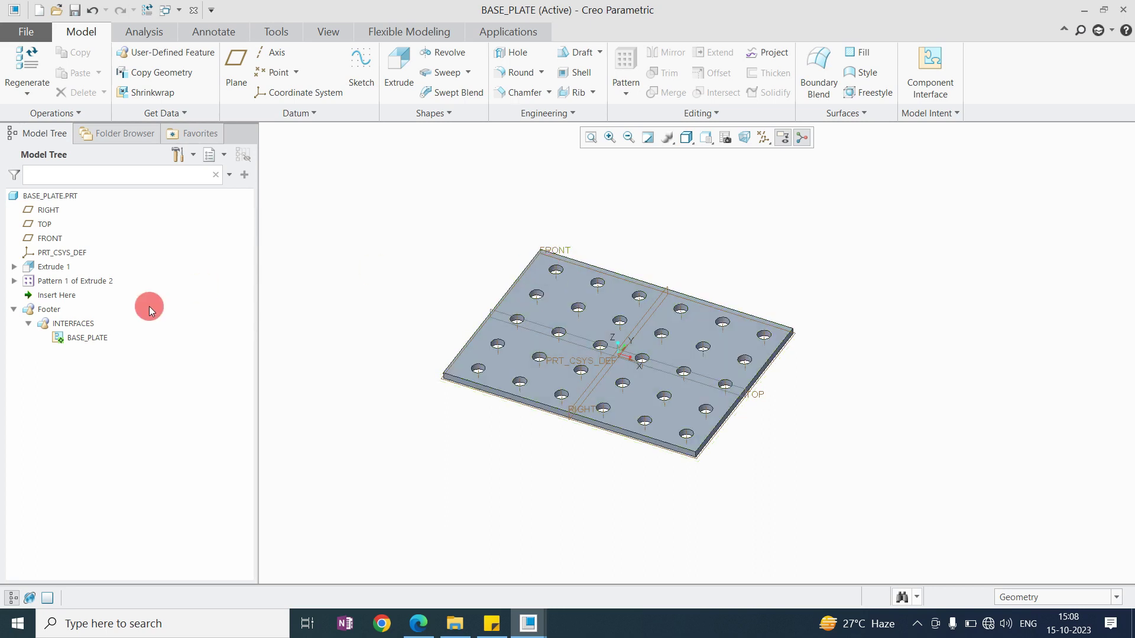
{"action": "left_click", "coordinate": [98, 340]}
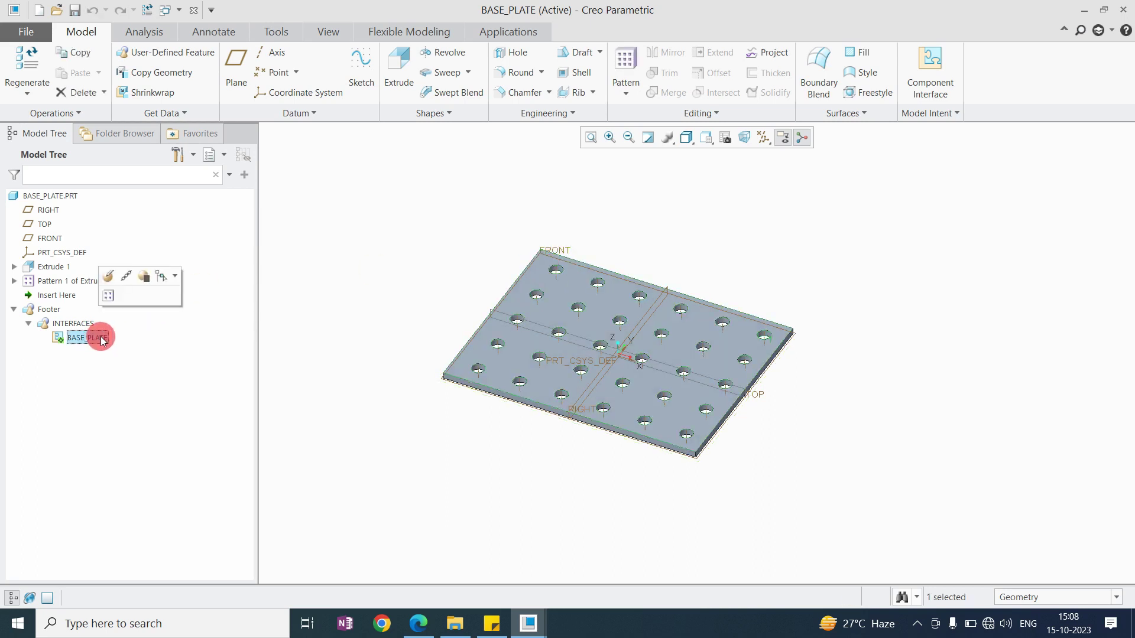
{"action": "left_click", "coordinate": [108, 297]}
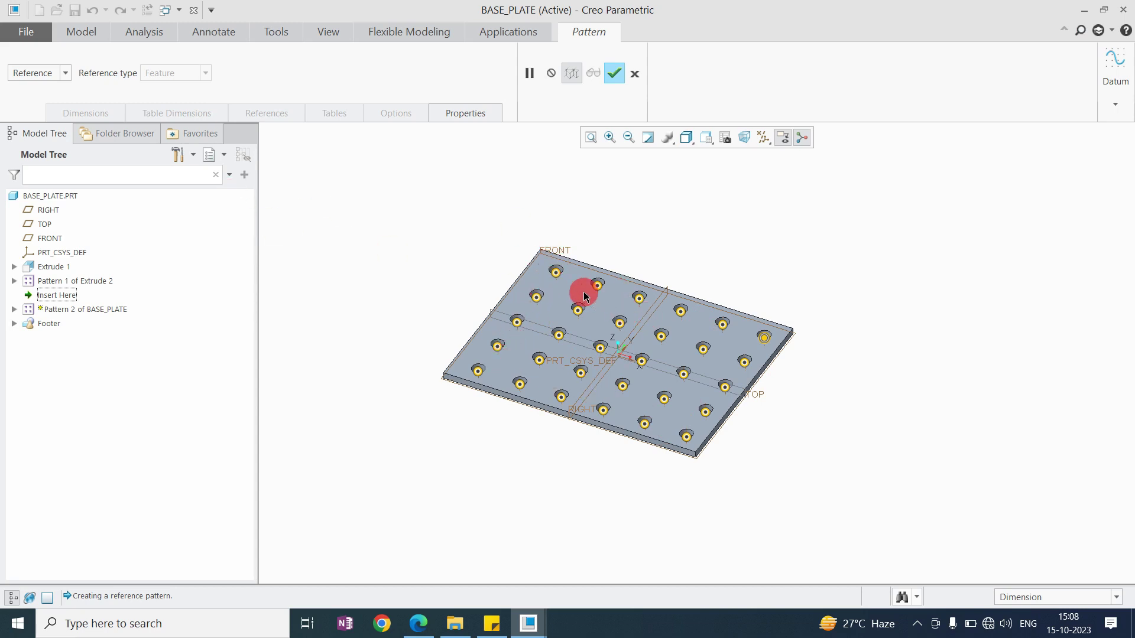
{"action": "left_click", "coordinate": [616, 75]}
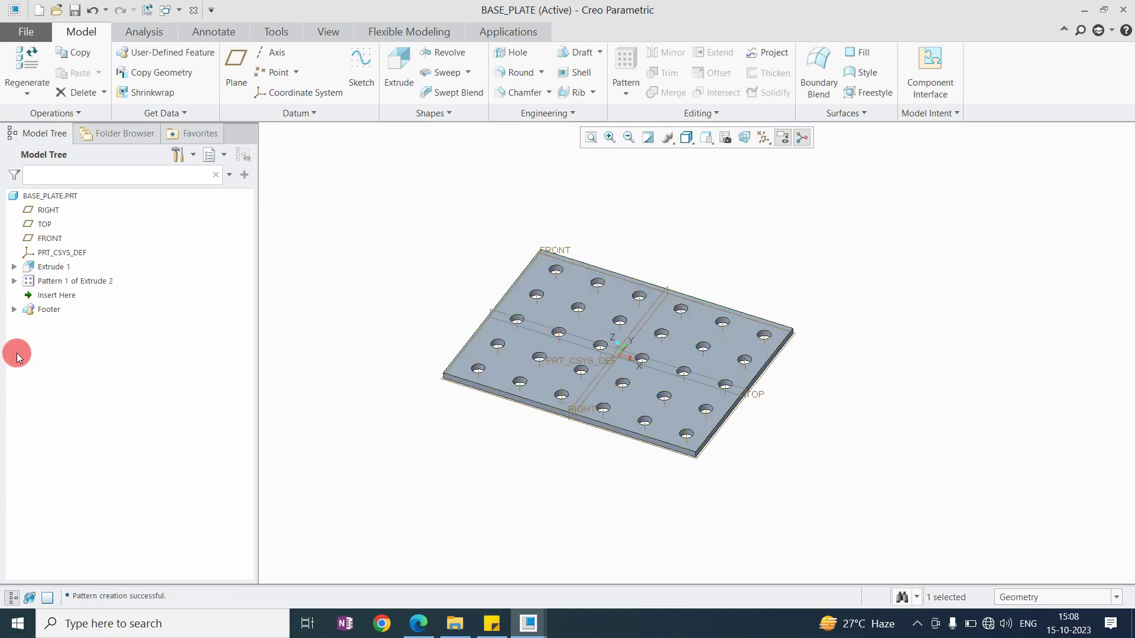
{"action": "left_click", "coordinate": [28, 323]}
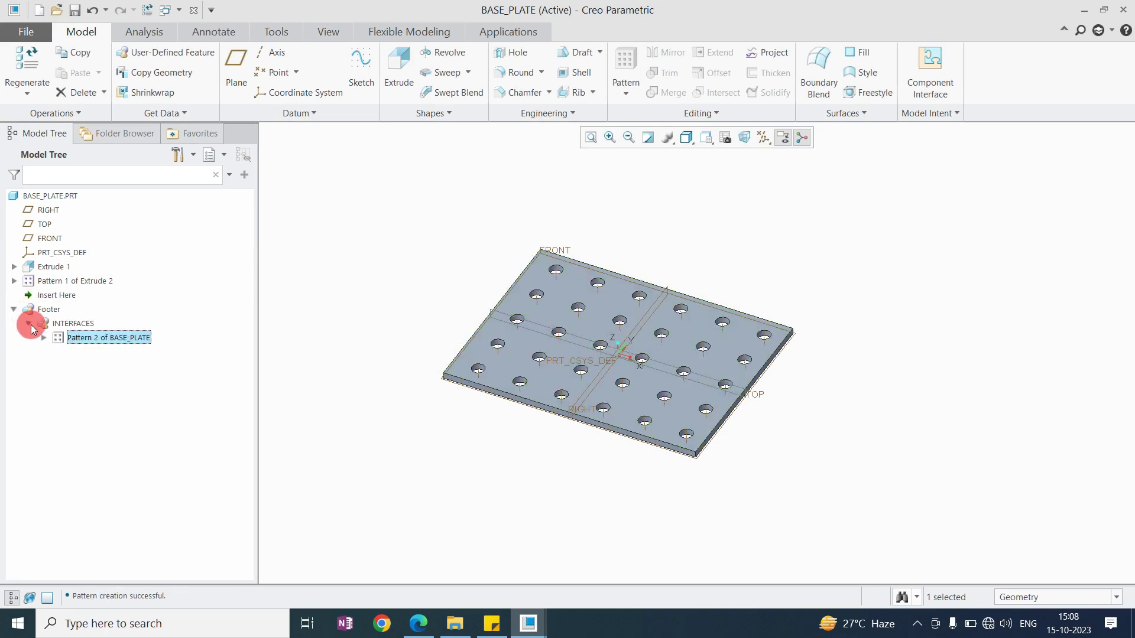
{"action": "left_click", "coordinate": [403, 235]}
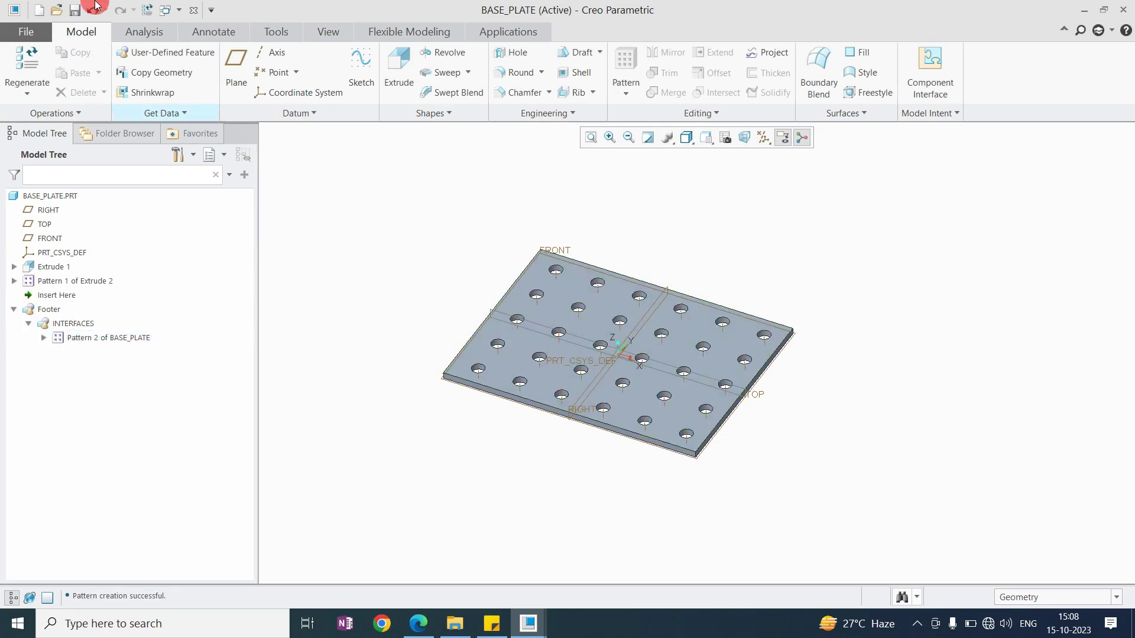
- Switch back to assembly ASM0002 and bring in bolt.prt as a new component
{"action": "left_click", "coordinate": [177, 10]}
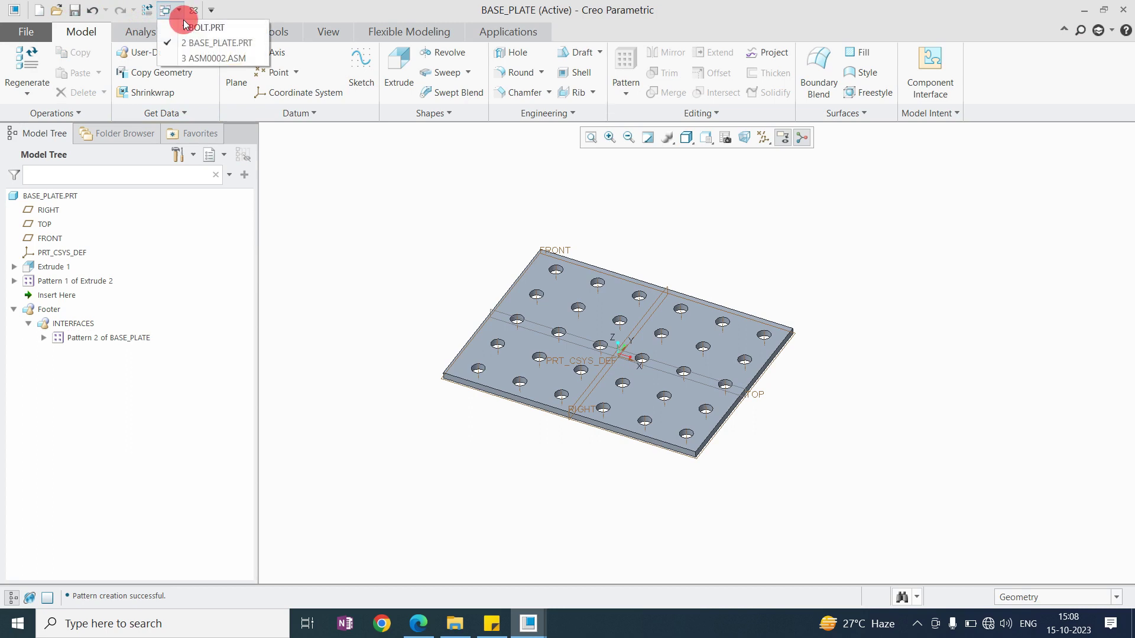
{"action": "left_click", "coordinate": [195, 56]}
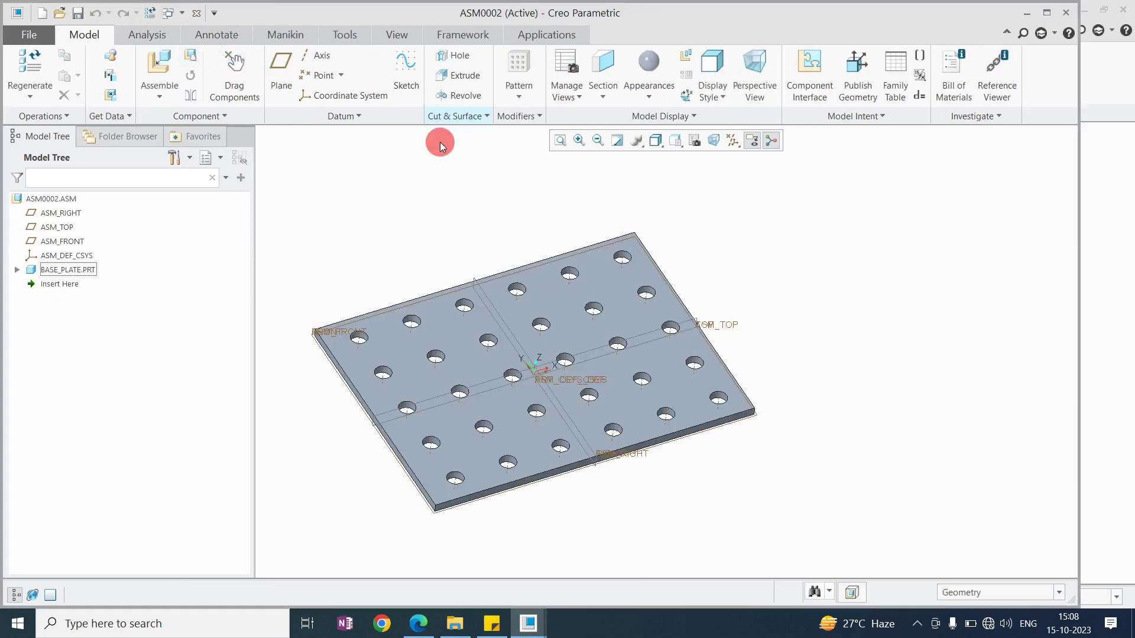
{"action": "left_click", "coordinate": [158, 66]}
{"action": "left_click", "coordinate": [436, 233]}
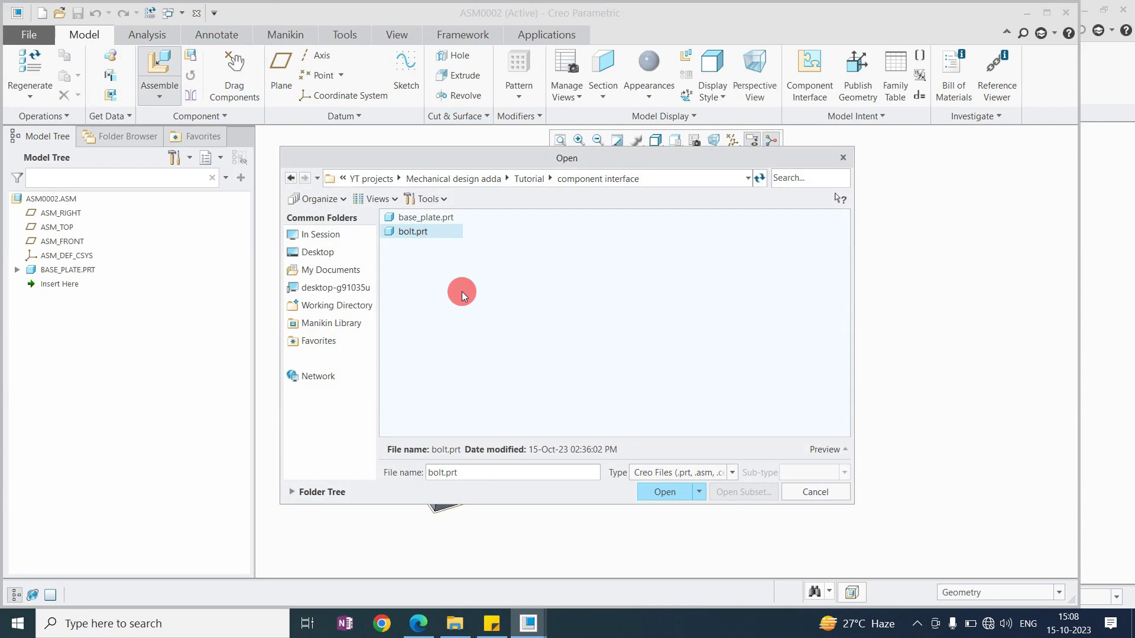
{"action": "left_click", "coordinate": [655, 491]}
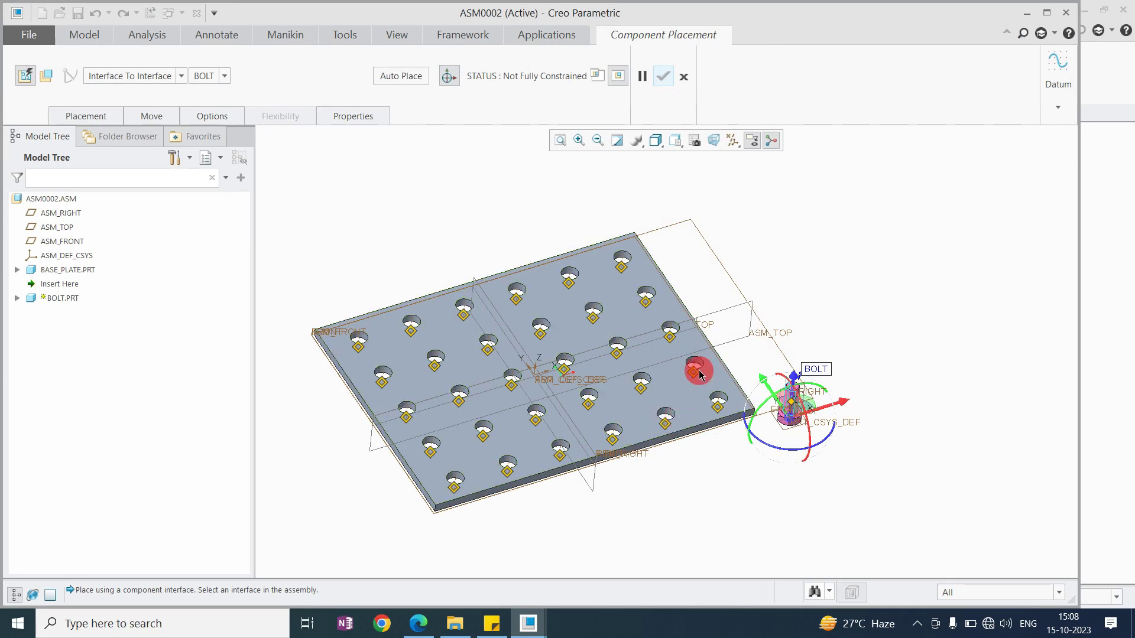
- Place bolts on the interface markers of the five holes along one short edge of the base plate, starting at the front corner
{"action": "left_click", "coordinate": [718, 408]}
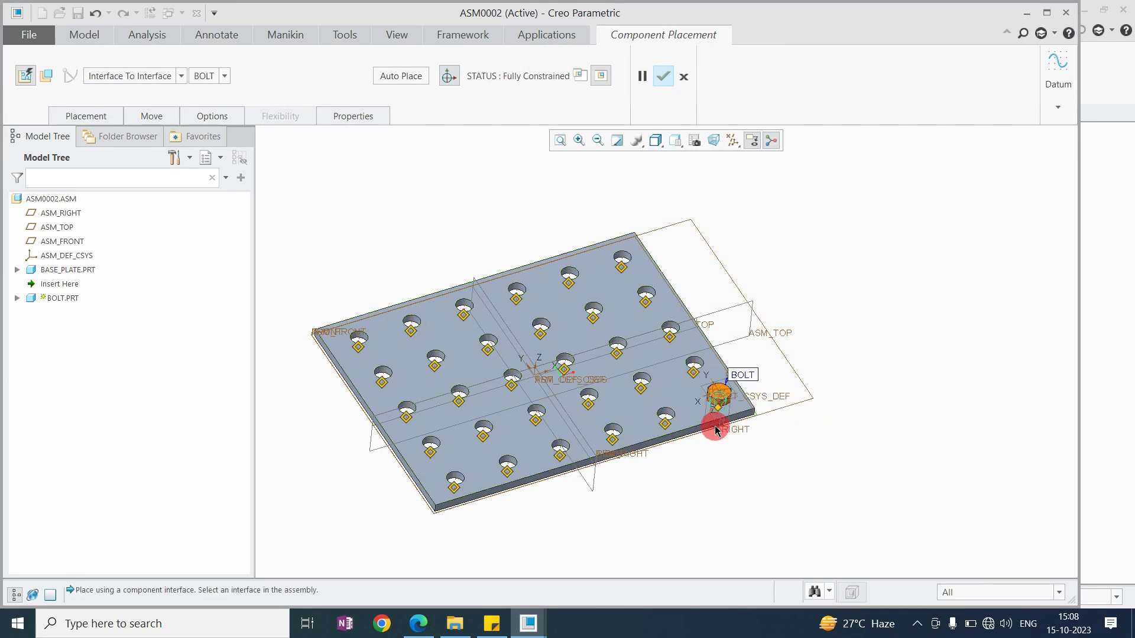
{"action": "left_click", "coordinate": [692, 373]}
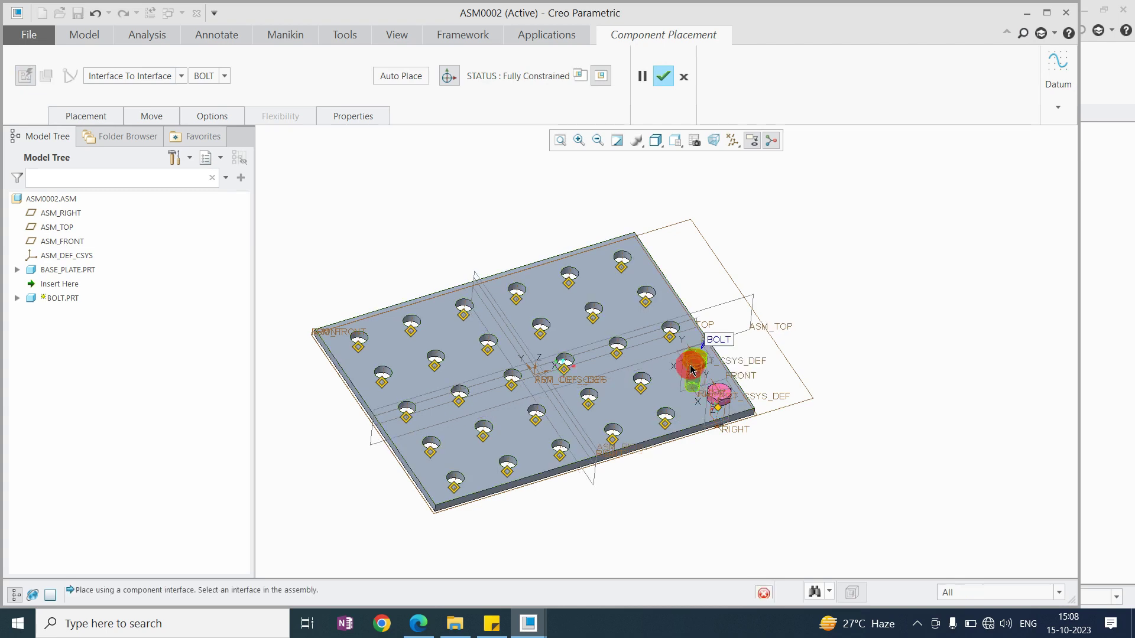
{"action": "left_click", "coordinate": [671, 343]}
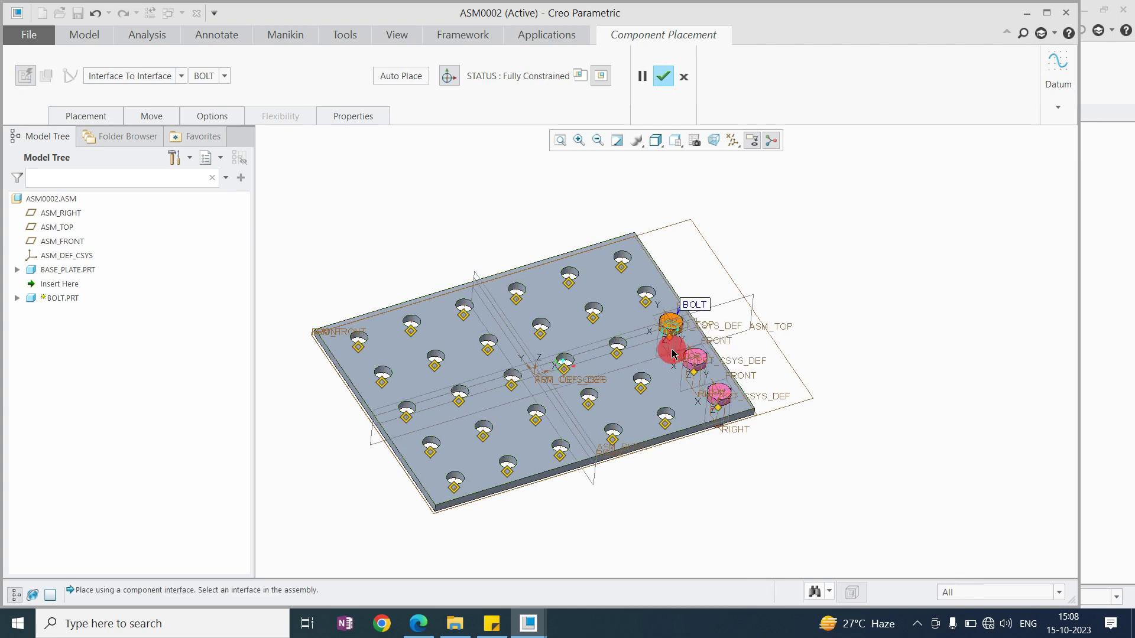
{"action": "left_click", "coordinate": [646, 303]}
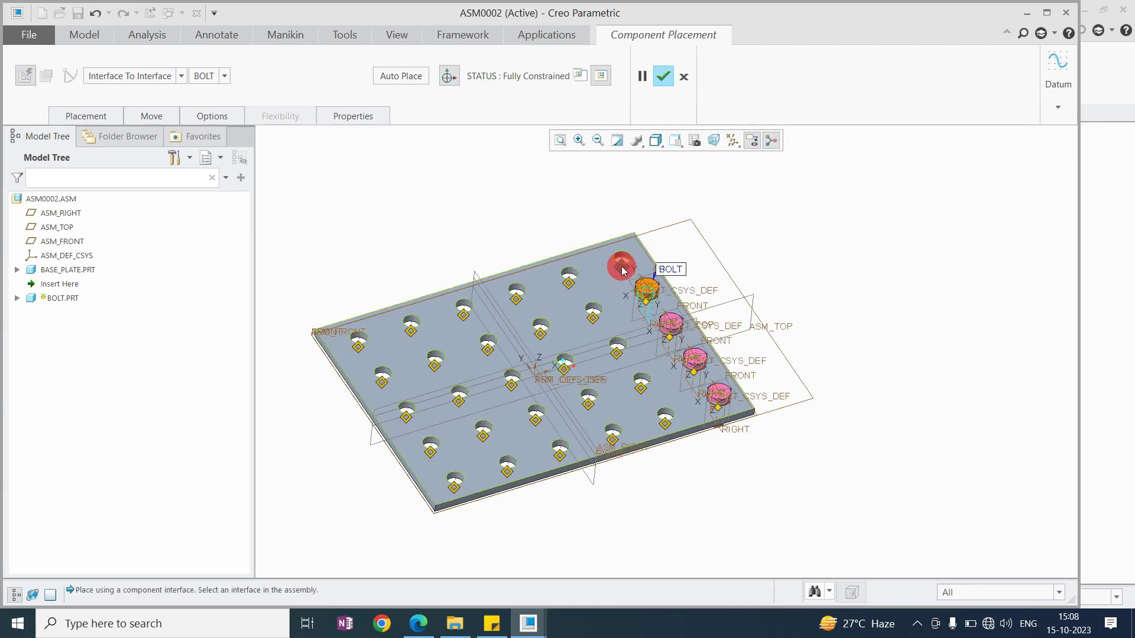
{"action": "left_click", "coordinate": [622, 266]}
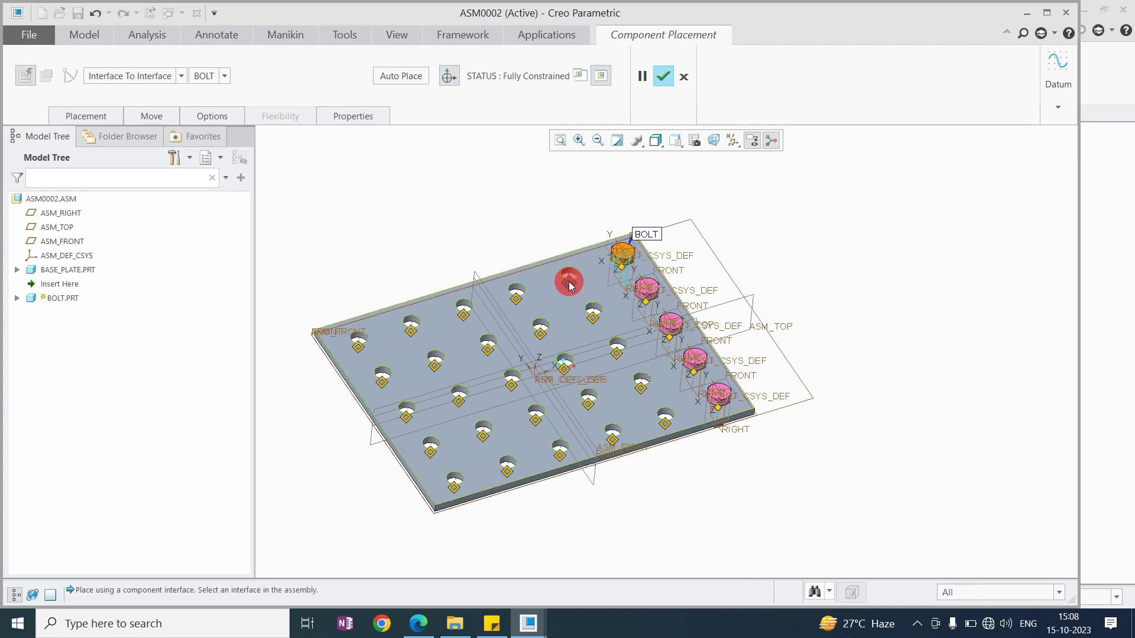
- Place bolts in the remaining five holes along the plate's rear long edge using their interface markers
{"action": "left_click", "coordinate": [569, 286]}
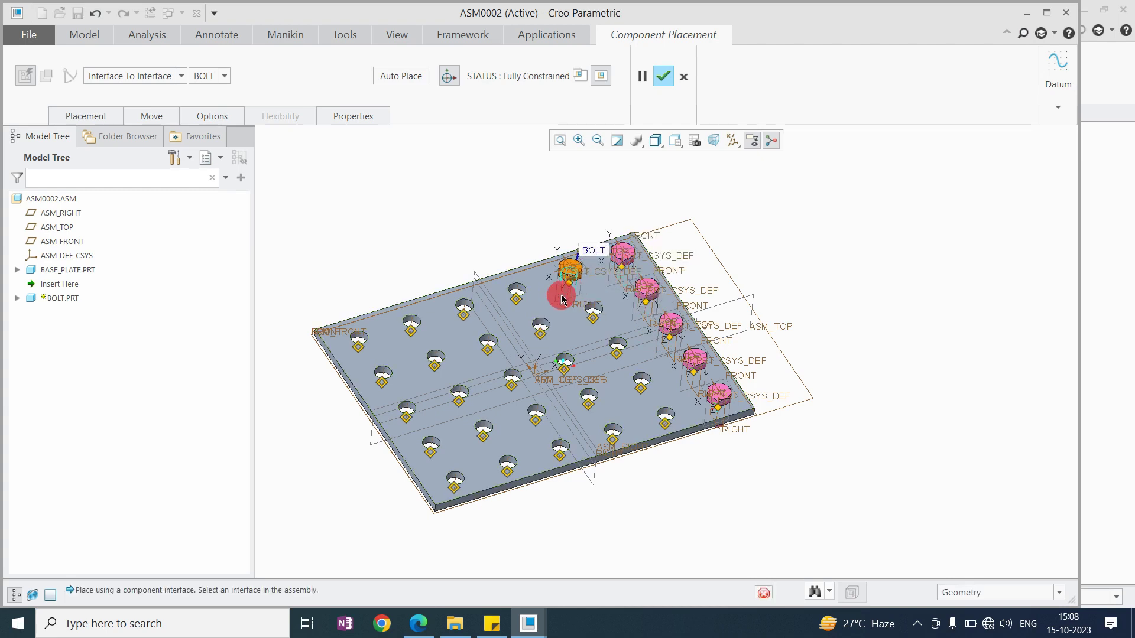
{"action": "left_click", "coordinate": [519, 300]}
{"action": "left_click", "coordinate": [466, 310]}
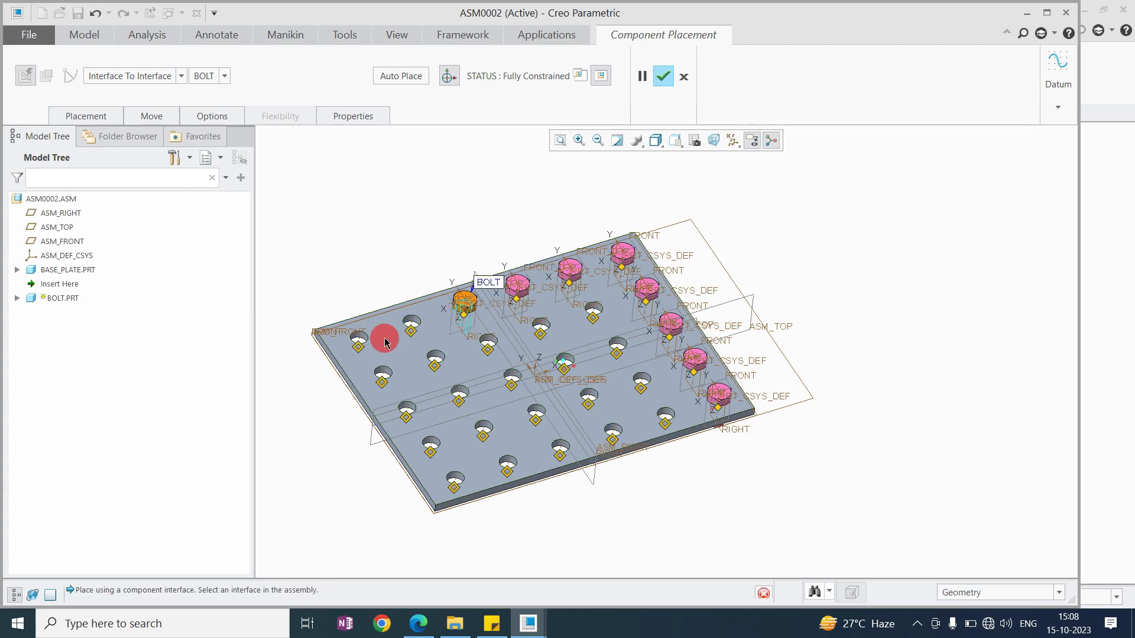
{"action": "left_click", "coordinate": [412, 334]}
{"action": "left_click", "coordinate": [360, 339]}
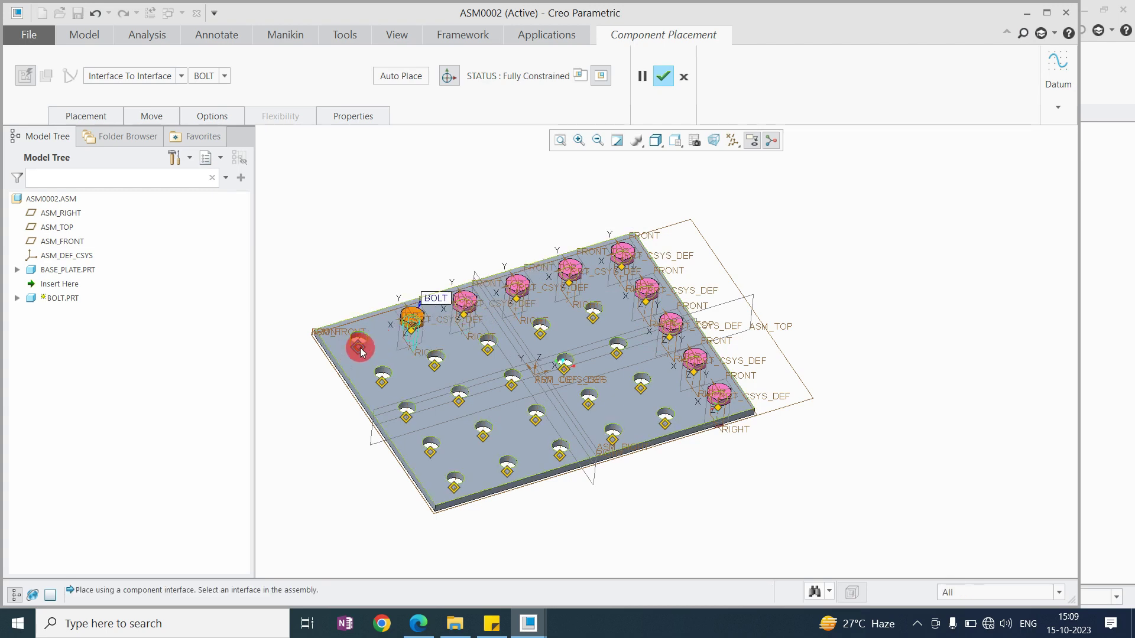
- Fill the remaining fifteen holes in the plate's three middle rows with bolts using their interface markers
{"action": "left_click", "coordinate": [436, 362]}
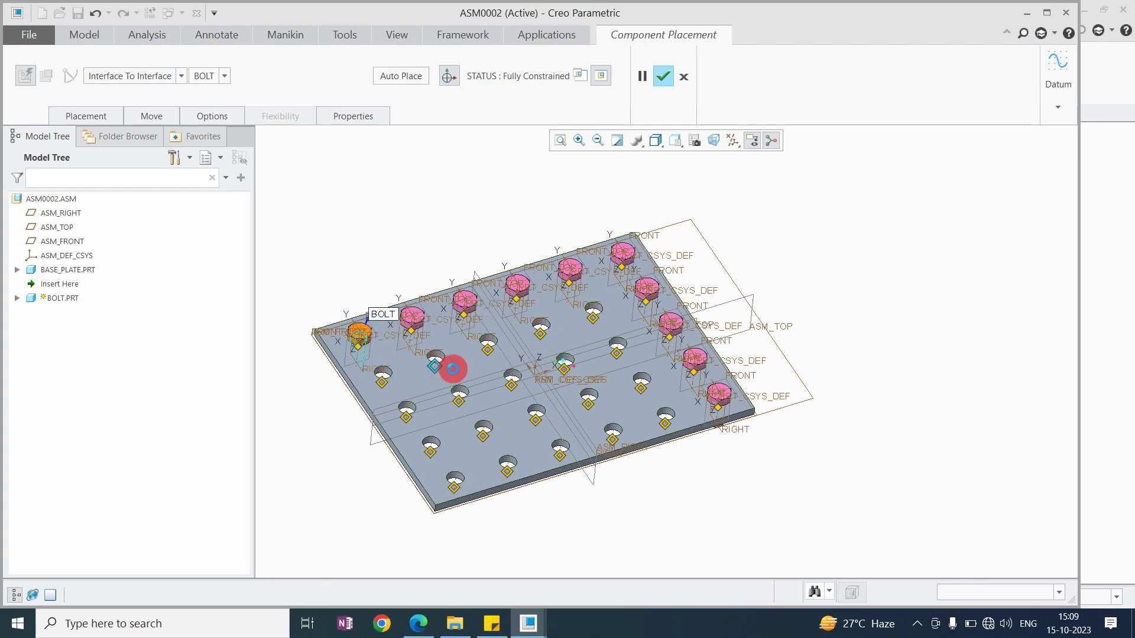
{"action": "left_click", "coordinate": [407, 413]}
{"action": "left_click", "coordinate": [459, 399]}
{"action": "left_click", "coordinate": [494, 352]}
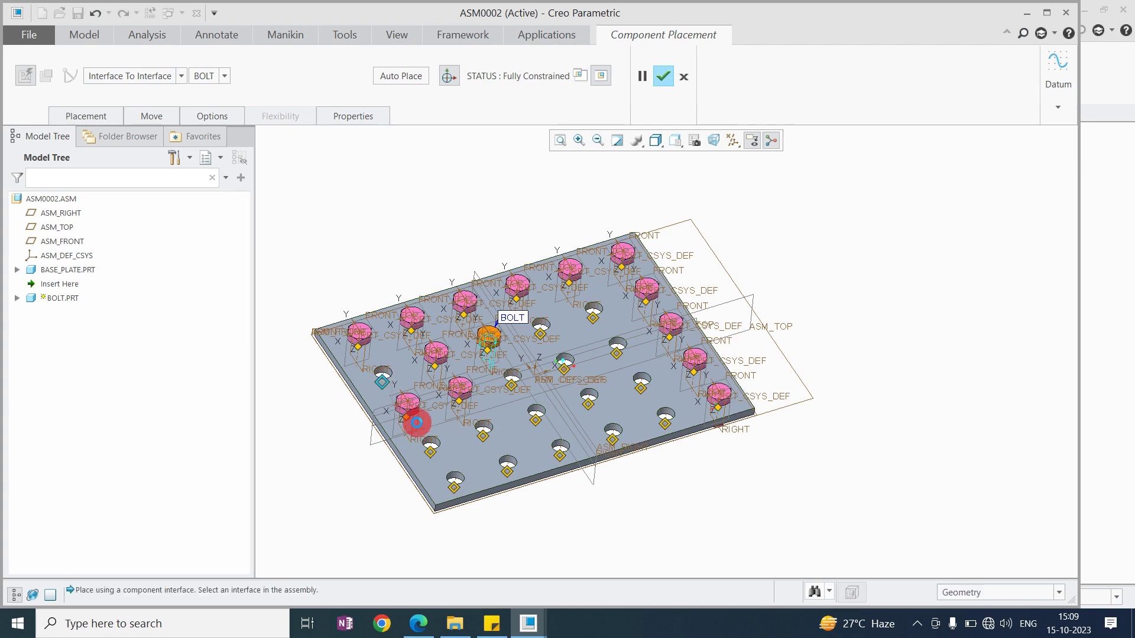
{"action": "left_click", "coordinate": [383, 385]}
{"action": "left_click", "coordinate": [431, 447]}
{"action": "left_click", "coordinate": [486, 443]}
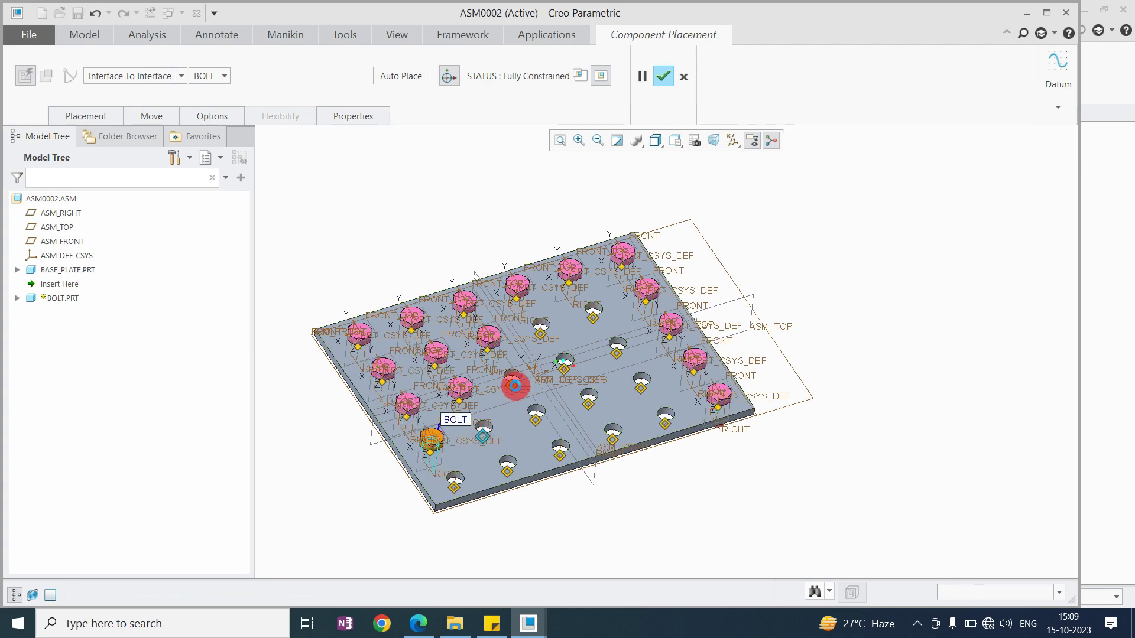
{"action": "left_click", "coordinate": [512, 389]}
{"action": "left_click", "coordinate": [538, 424]}
{"action": "left_click", "coordinate": [540, 333]}
{"action": "left_click", "coordinate": [565, 372]}
{"action": "left_click", "coordinate": [589, 400]}
{"action": "left_click", "coordinate": [644, 392]}
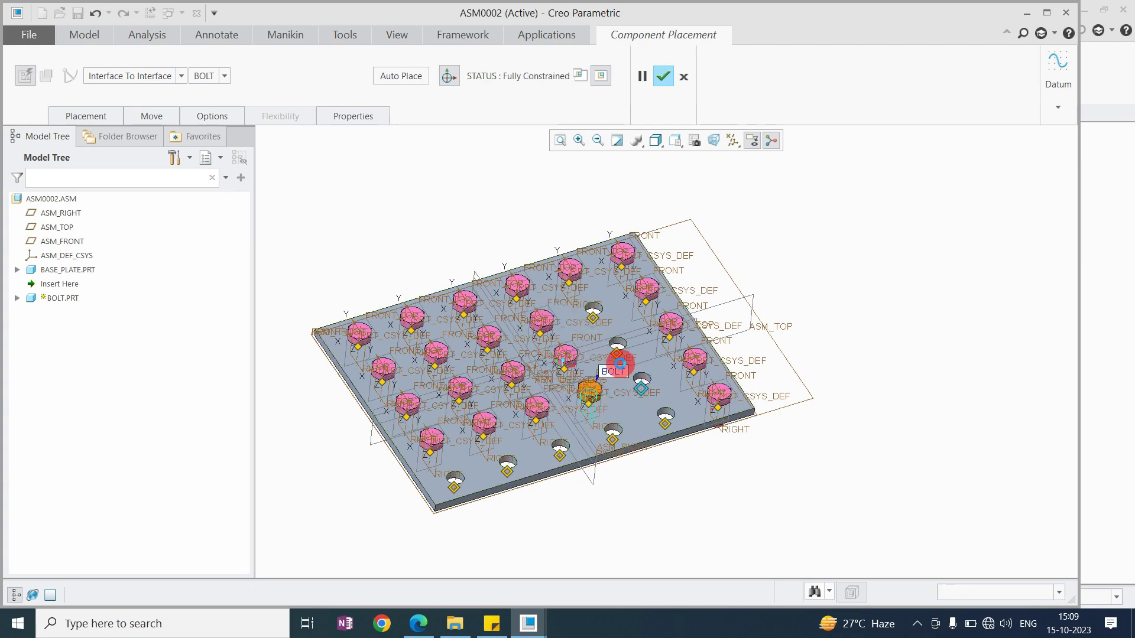
{"action": "left_click", "coordinate": [618, 356]}
{"action": "left_click", "coordinate": [594, 321]}
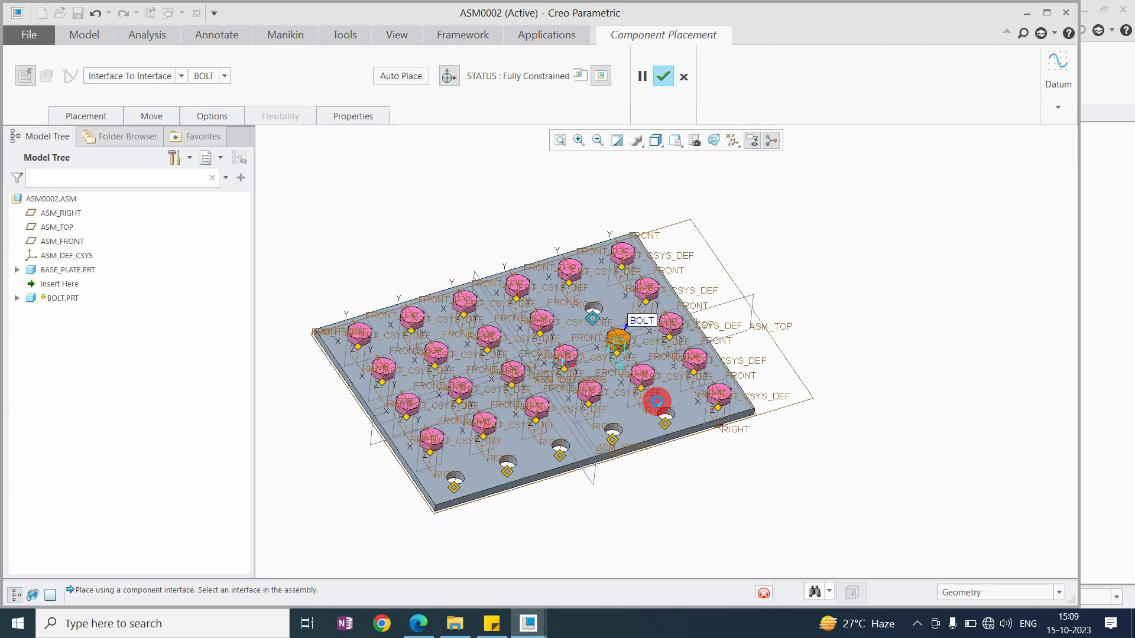
- Place bolts in the last five holes along the plate's front long edge and finish the component placement
{"action": "left_click", "coordinate": [663, 423]}
{"action": "left_click", "coordinate": [612, 438]}
{"action": "left_click", "coordinate": [559, 453]}
{"action": "left_click", "coordinate": [507, 467]}
{"action": "left_click", "coordinate": [454, 488]}
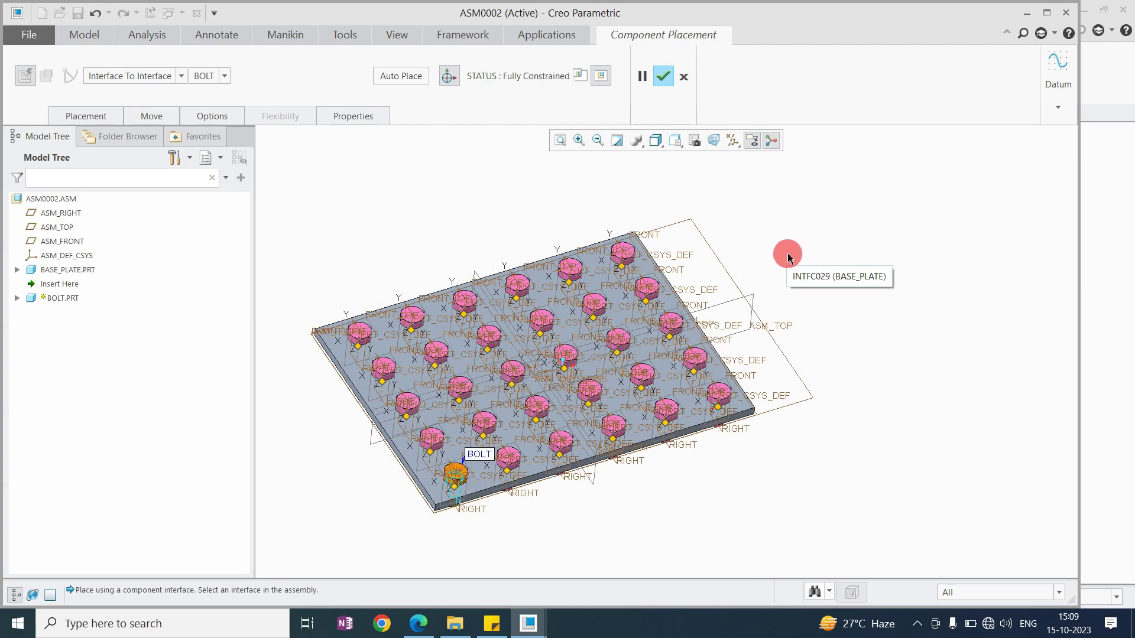
{"action": "middle_click", "coordinate": [787, 253]}
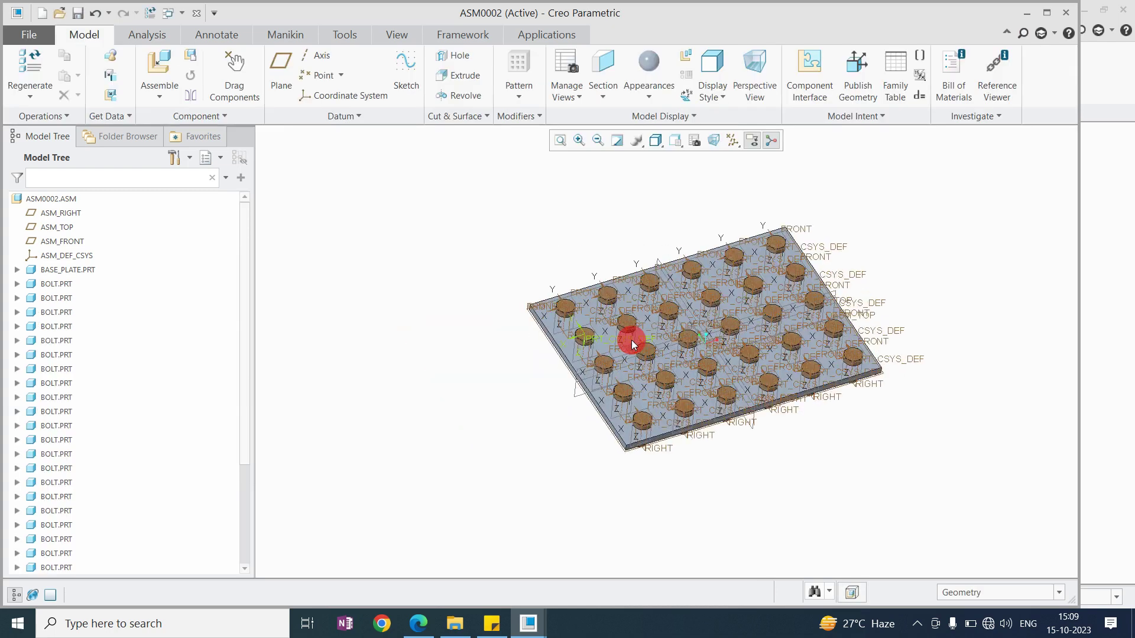
- Turn off the display of all datum features in the assembly
{"action": "scroll", "coordinate": [724, 248], "scroll_direction": "up", "scroll_amount": 3}
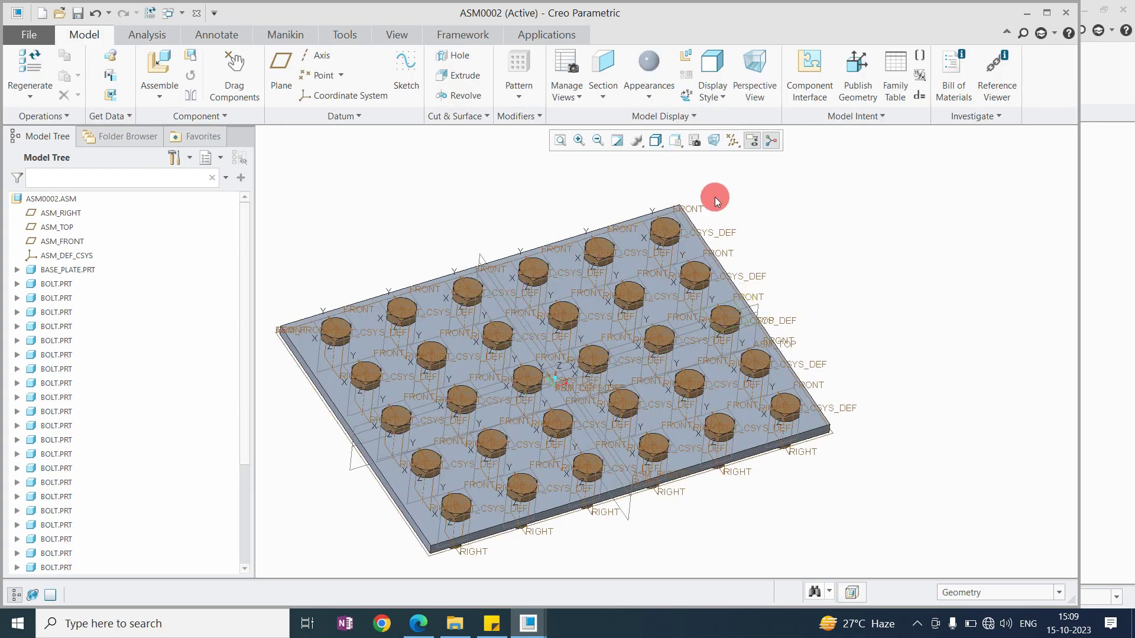
{"action": "left_click", "coordinate": [739, 142]}
{"action": "left_click", "coordinate": [732, 158]}
- Examine the bolted base plate assembly from several angles to check that every hole has a correctly seated bolt
{"action": "middle_click_drag", "start_coordinate": [850, 254], "coordinate": [910, 4]}
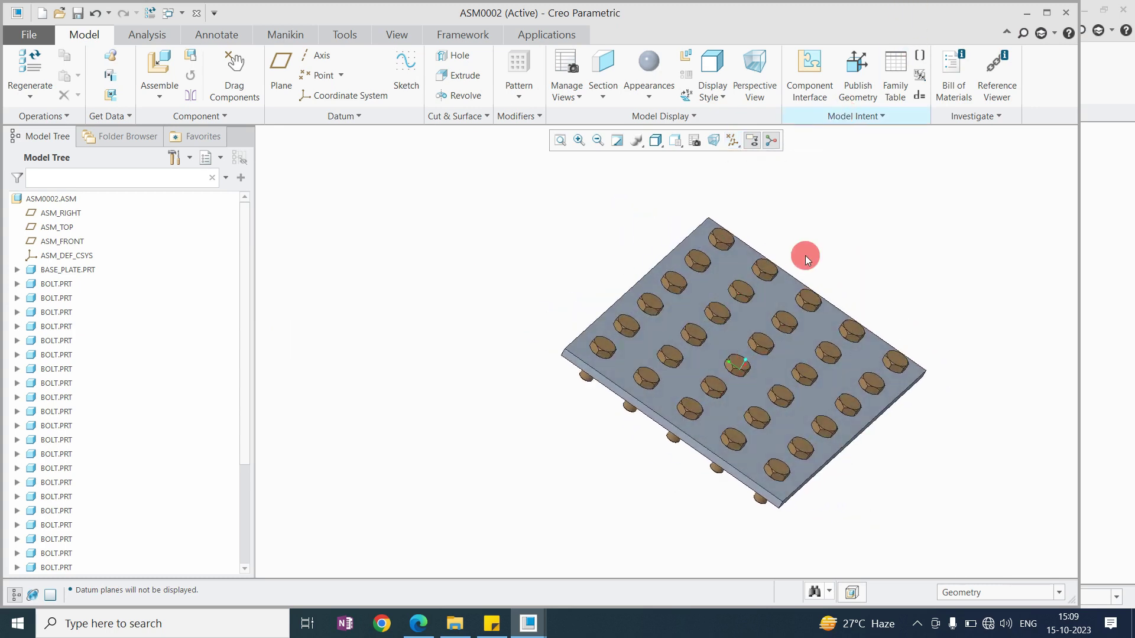
{"action": "middle_click_drag", "start_coordinate": [801, 279], "coordinate": [787, 213]}
{"action": "middle_click_drag", "start_coordinate": [779, 267], "coordinate": [730, 305]}
{"action": "scroll", "coordinate": [757, 306], "scroll_direction": "down", "scroll_amount": 5}
{"action": "scroll", "coordinate": [743, 274], "scroll_direction": "up", "scroll_amount": 5}
{"action": "middle_click_drag", "start_coordinate": [743, 275], "coordinate": [747, 246]}
{"action": "middle_click_drag", "start_coordinate": [767, 320], "coordinate": [835, 267]}
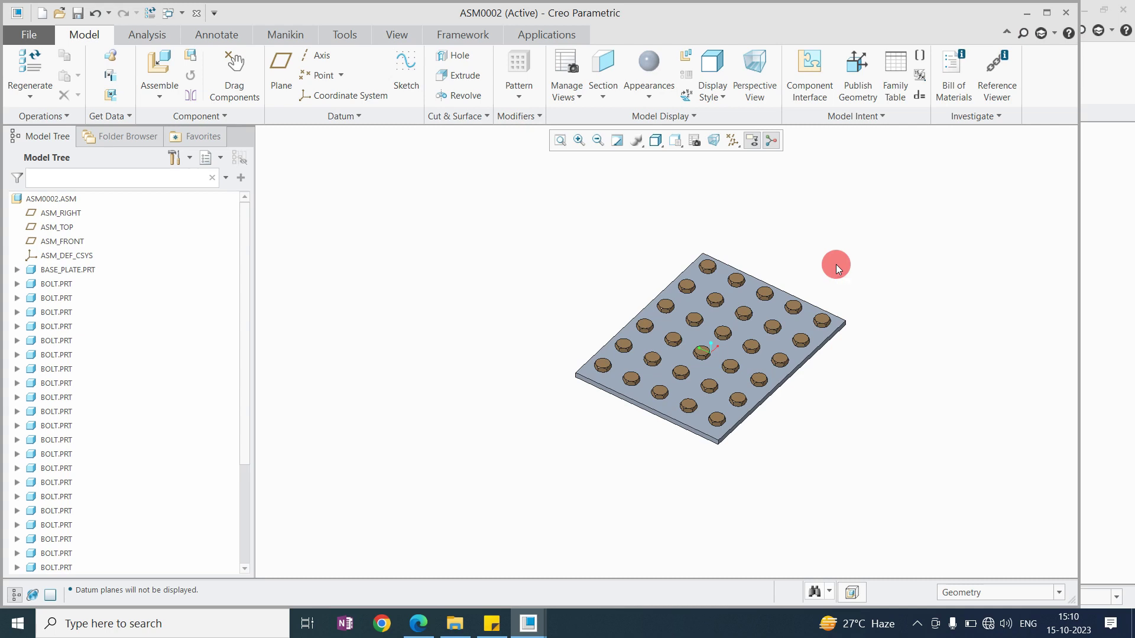
{"action": "scroll", "coordinate": [703, 322], "scroll_direction": "down", "scroll_amount": 2}
{"action": "middle_click_drag", "start_coordinate": [704, 317], "coordinate": [770, 363]}
{"action": "scroll", "coordinate": [765, 348], "scroll_direction": "down", "scroll_amount": 3}
{"action": "scroll", "coordinate": [760, 338], "scroll_direction": "up", "scroll_amount": 3}
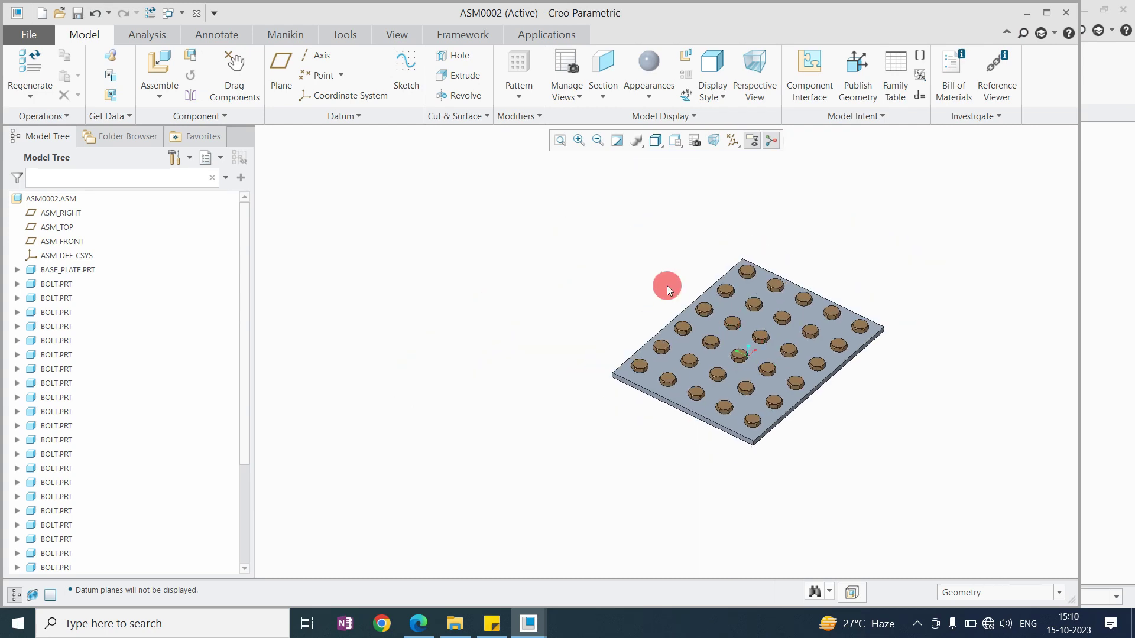